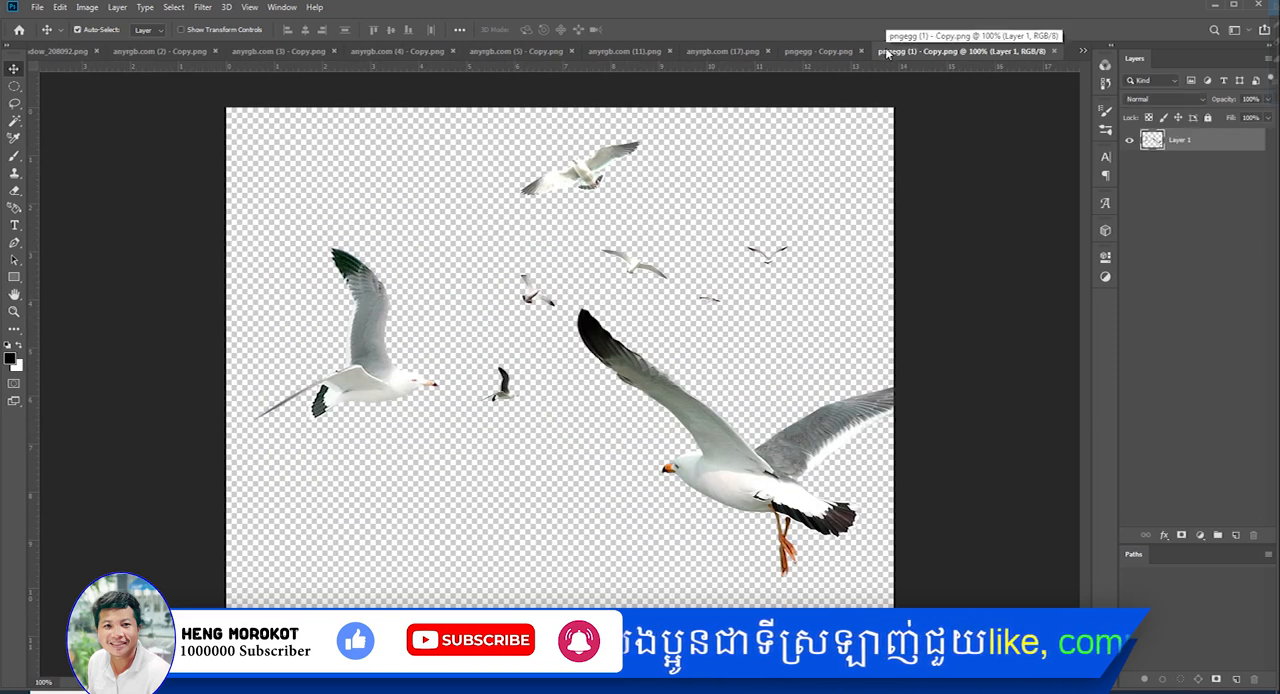
Cut the seagulls out of pngegg (1) - Copy.png, close that file and return to Untitled-1
ctrl+click(1153, 143)
key(ctrl+x)
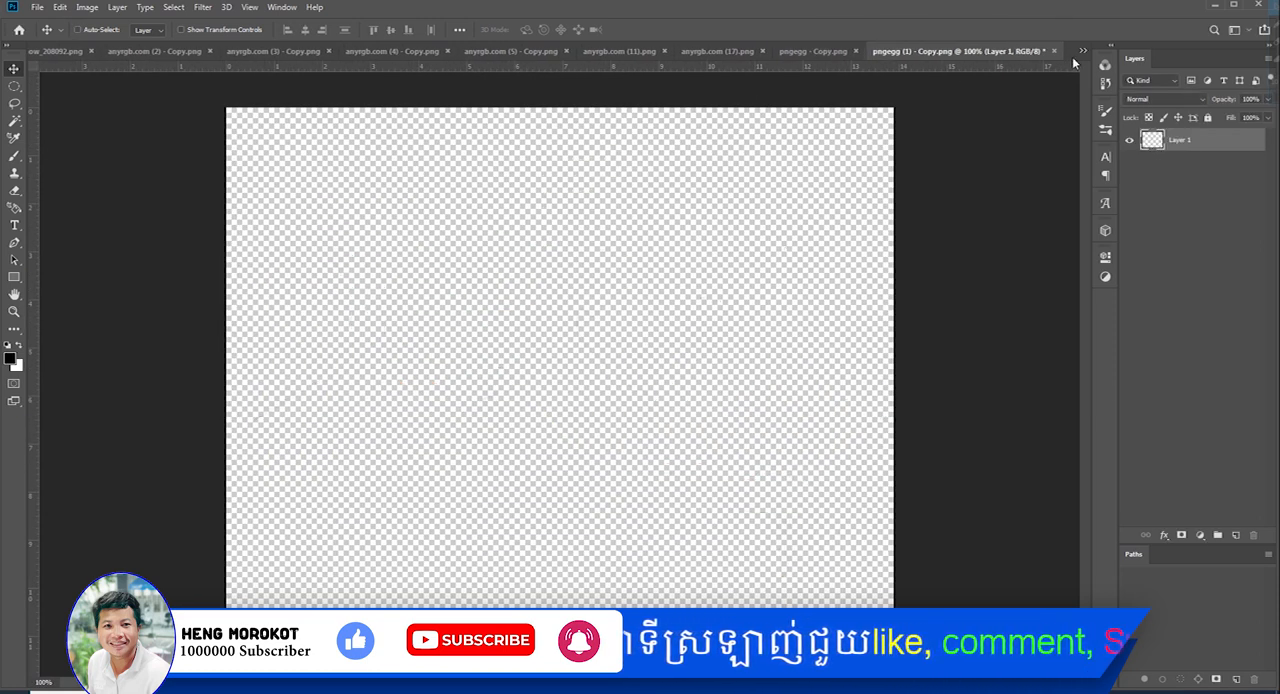
click(1054, 51)
click(636, 262)
click(1083, 51)
click(969, 55)
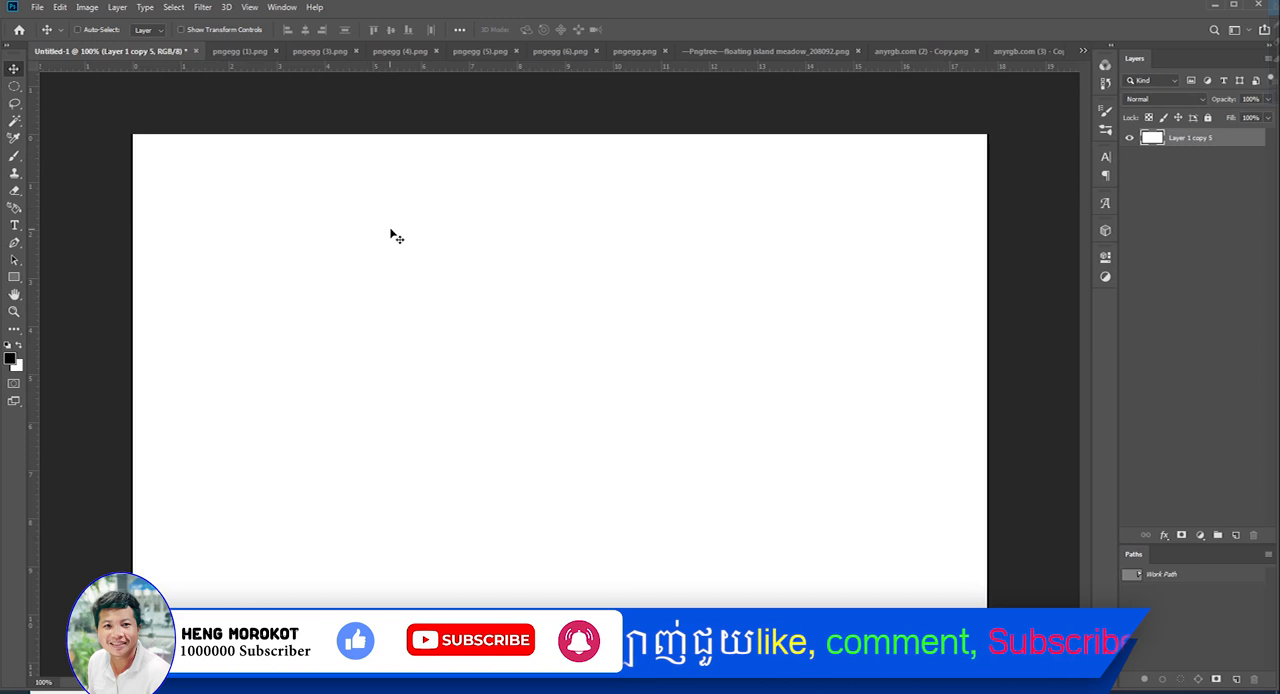
Paste the seagulls into Untitled-1, scale them to about 46% and place them in the canvas's lower-right area
key(ctrl+v)
key(ctrl+t)
drag(559, 143, 804, 391)
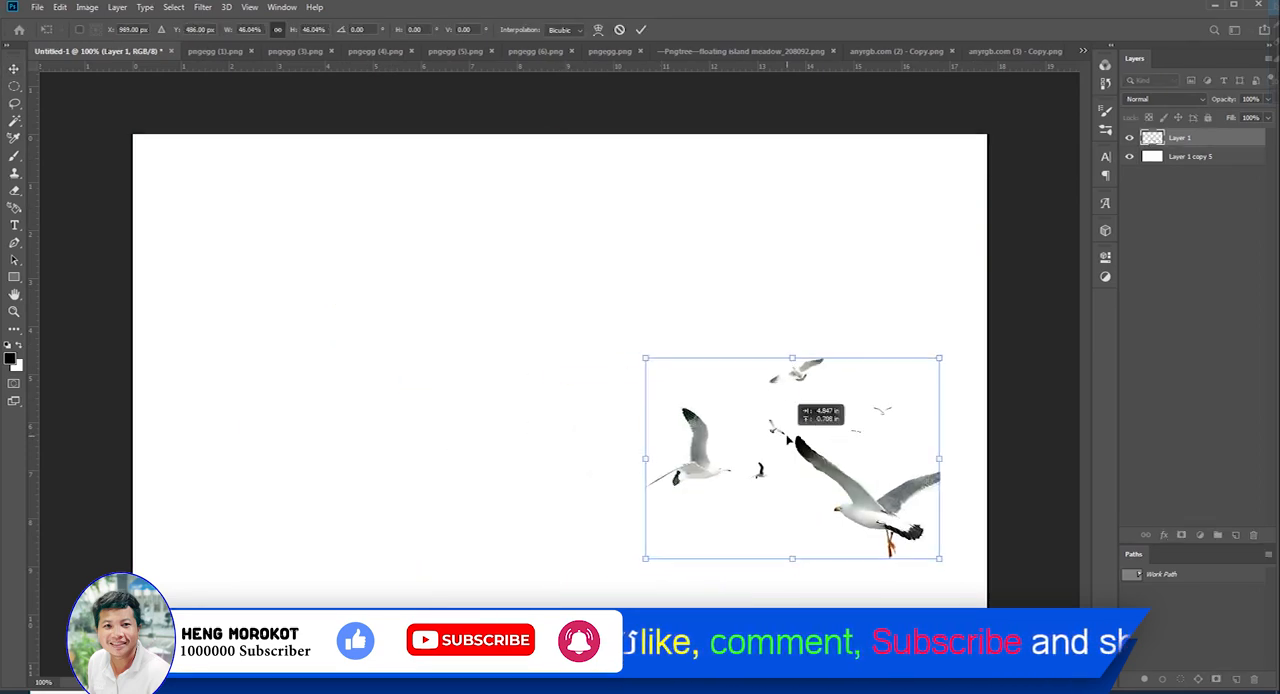
key(Return)
Group the seagull layer, name the group Birds and select the seagull layer inside it
key(ctrl+g)
double_click(1181, 136)
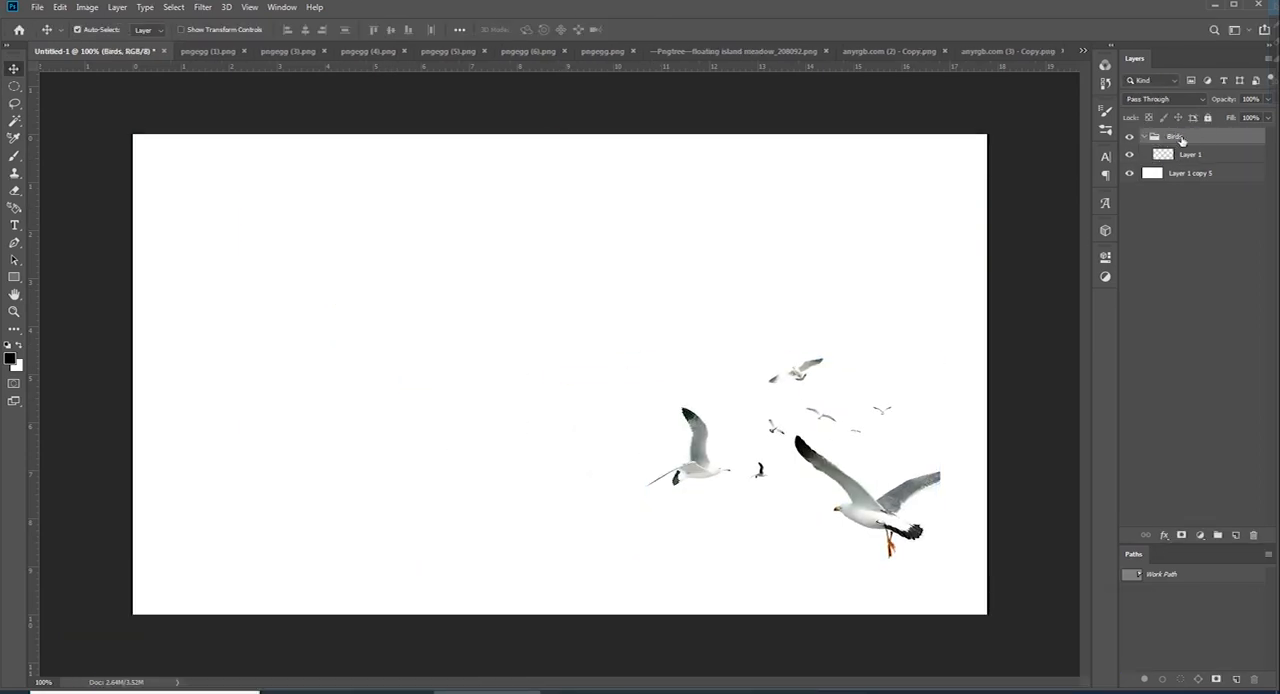
click(1165, 155)
Close pngegg (1).png and bring the four glossy balloons from pngegg (3).png into Untitled-1 as a new layer
click(215, 50)
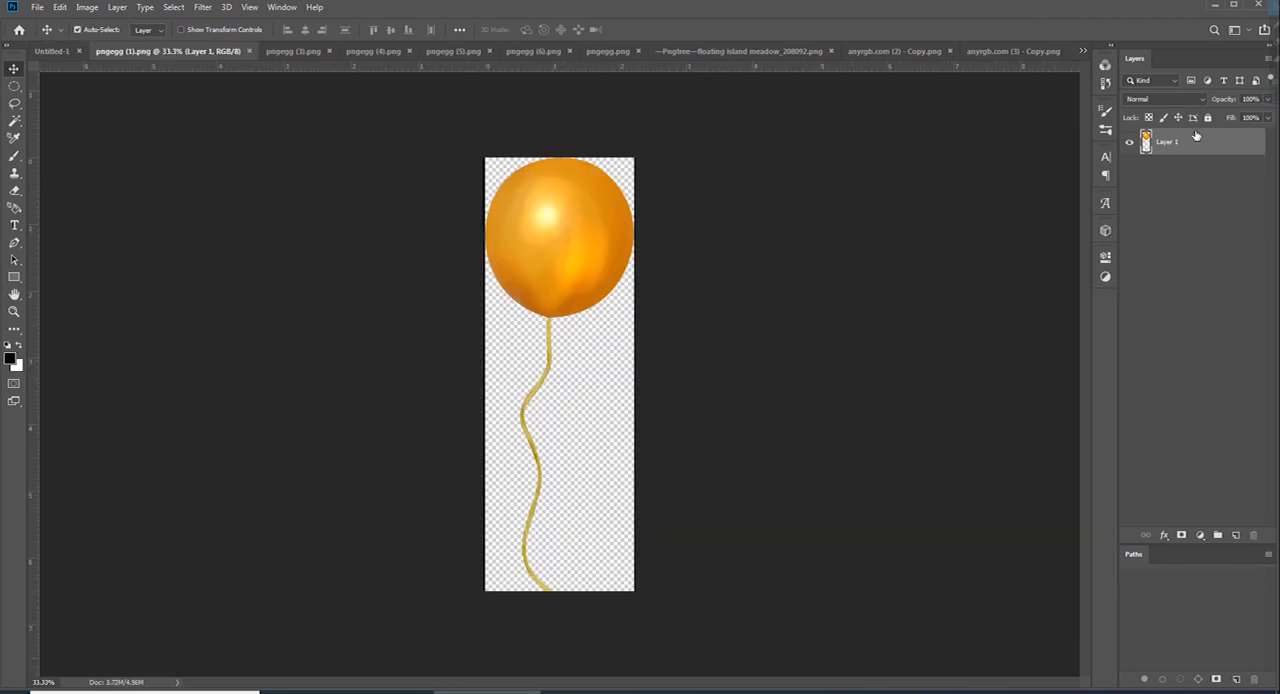
ctrl+click(1150, 143)
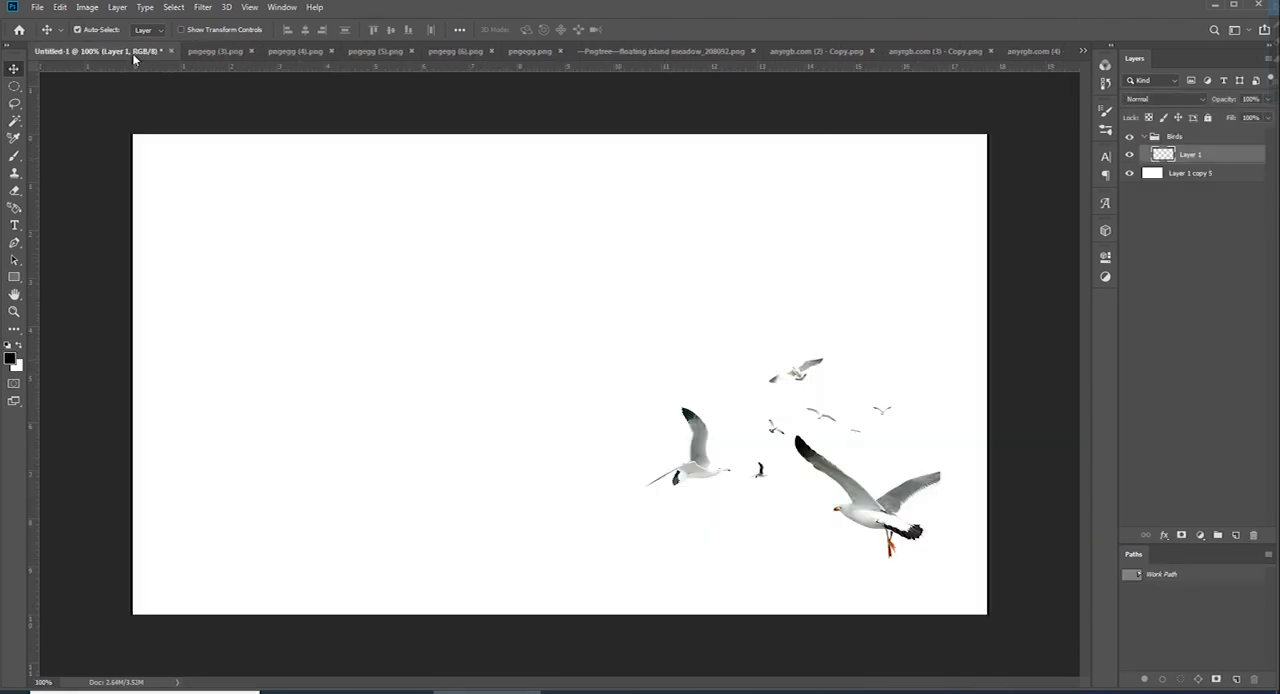
click(215, 50)
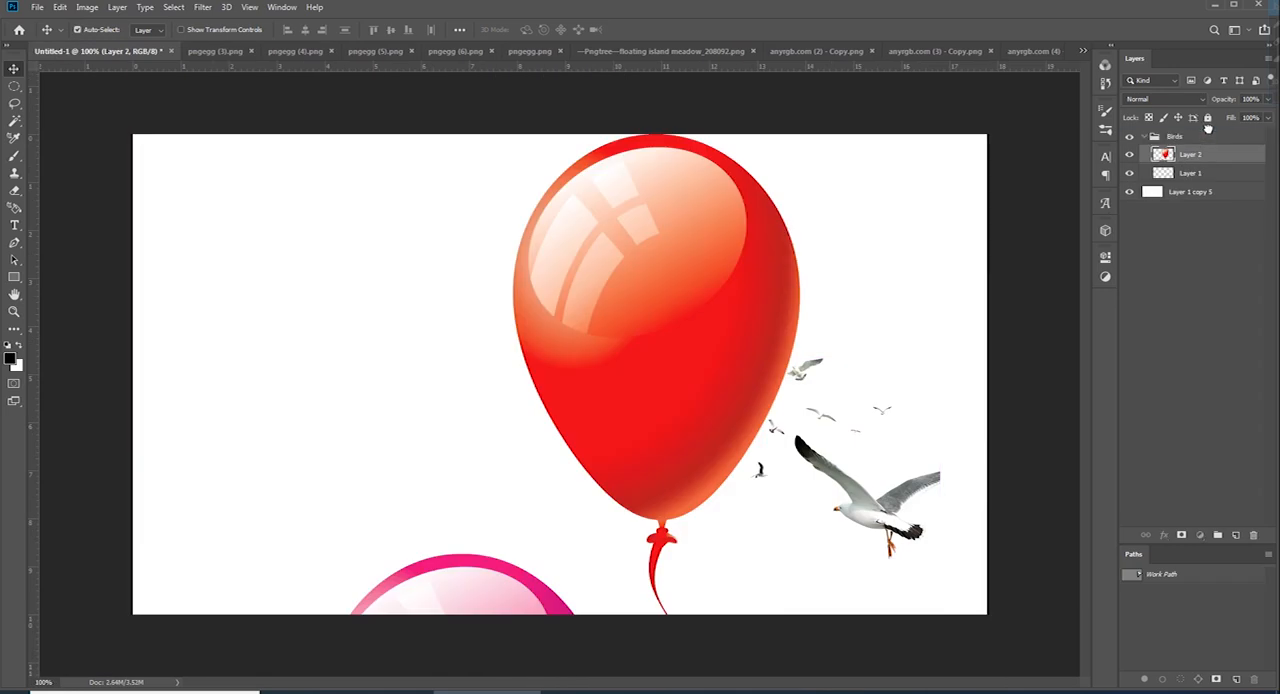
Move the balloon layer out of the Birds group and place it in a new group named Baloon
drag(1207, 128, 1205, 131)
key(ctrl+g)
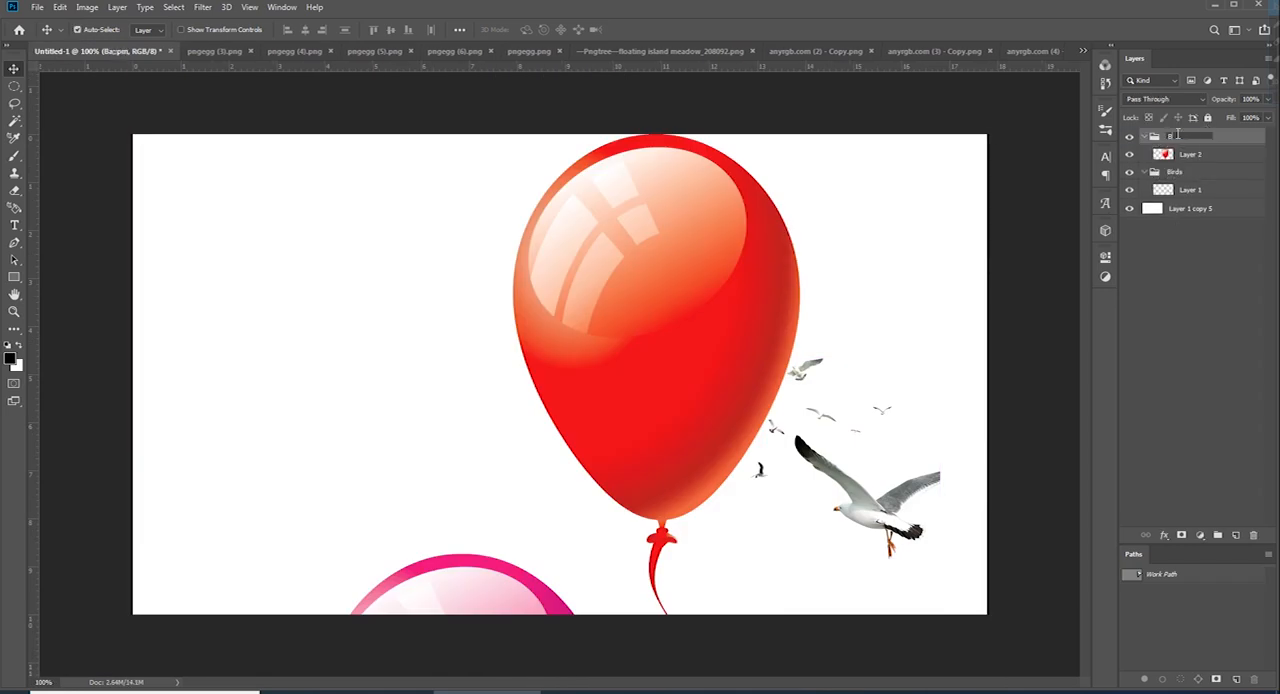
Scale the four balloons down and place them near the canvas's lower-left corner
key(ctrl+minus)
key(ctrl+minus)
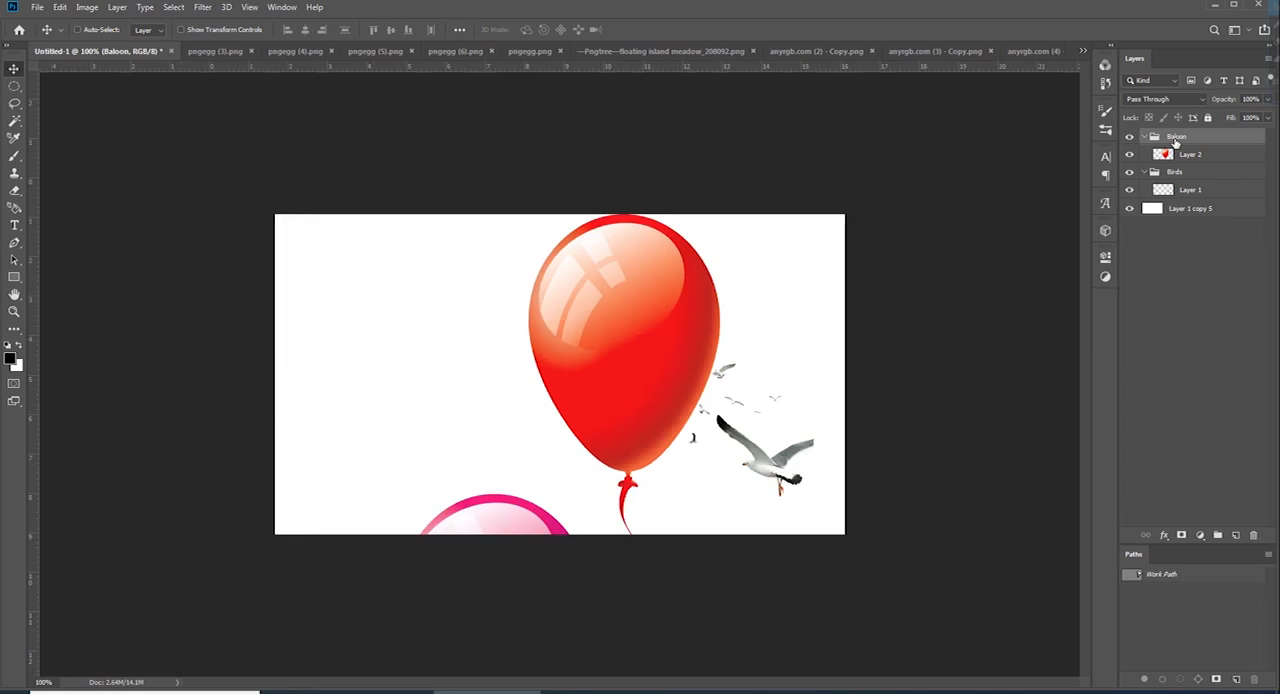
key(ctrl+t)
drag(682, 554, 536, 520)
drag(509, 592, 596, 367)
drag(575, 297, 575, 497)
drag(565, 516, 519, 350)
drag(528, 331, 528, 351)
drag(532, 431, 397, 425)
key(Return)
Close pngegg (3).png, copy the balloon bunch from pngegg (4).png and close that file too
click(240, 52)
click(254, 51)
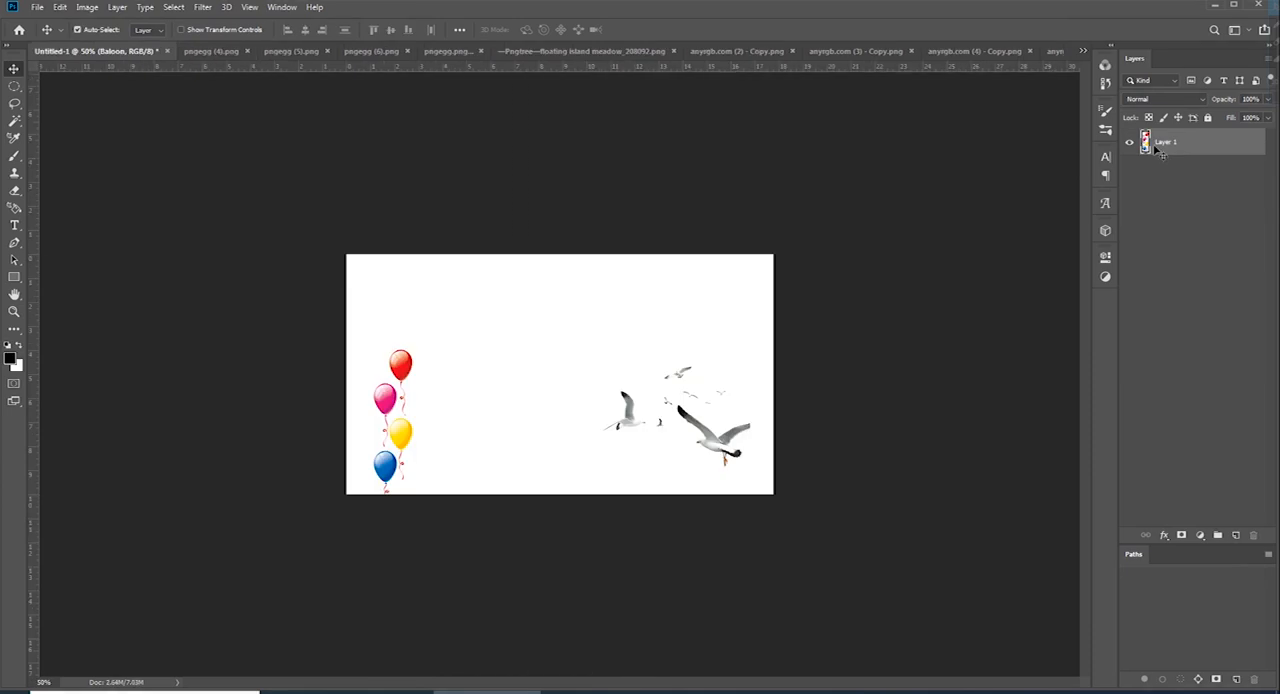
click(297, 51)
ctrl+click(1147, 142)
key(ctrl+c)
click(260, 51)
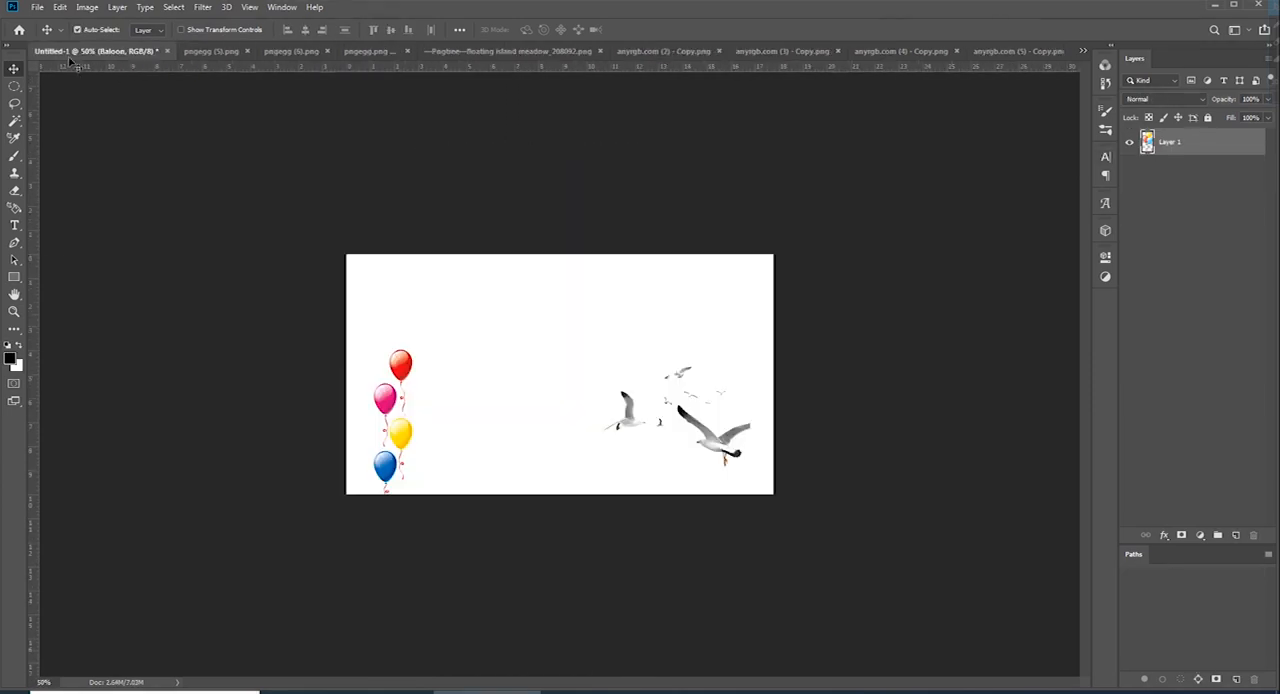
Paste the balloon bunch, scale it to 8.20% and place it directly right of the four balloons
key(ctrl+v)
key(ctrl+t)
drag(672, 254, 475, 577)
drag(477, 606, 481, 260)
drag(566, 605, 449, 414)
drag(436, 317, 439, 417)
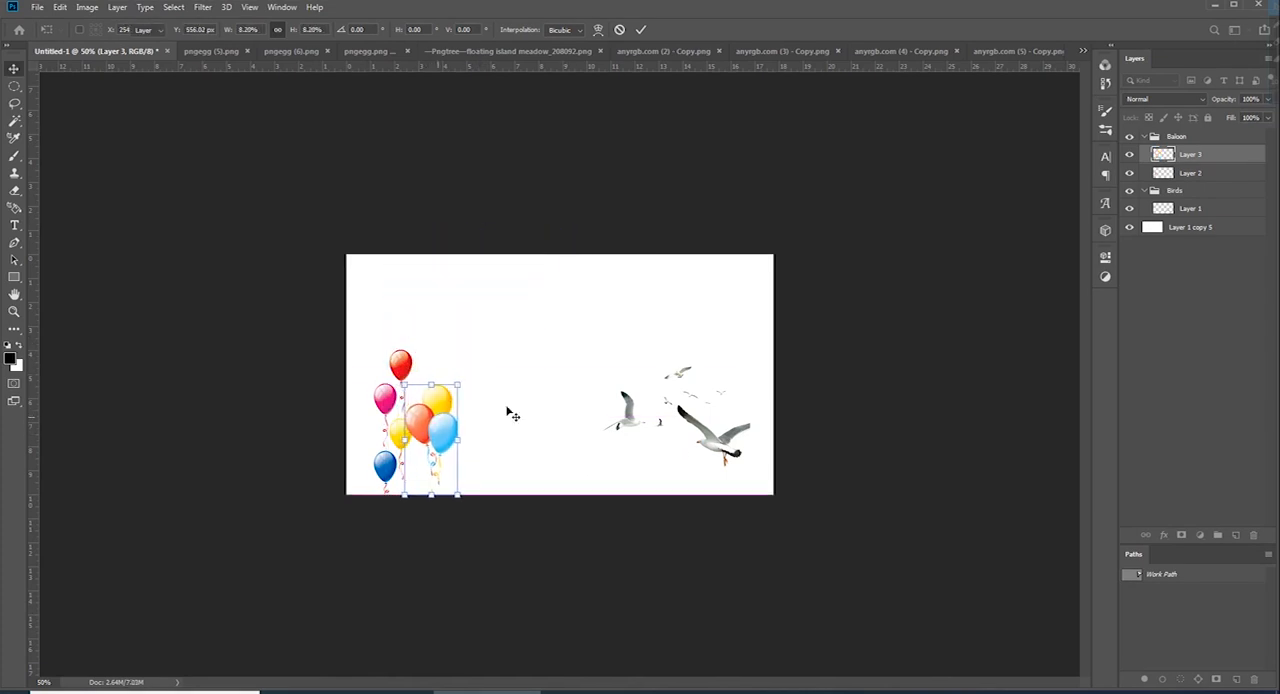
key(Return)
Copy the blue balloons with the gift box from pngegg (5).png and close that file
click(230, 51)
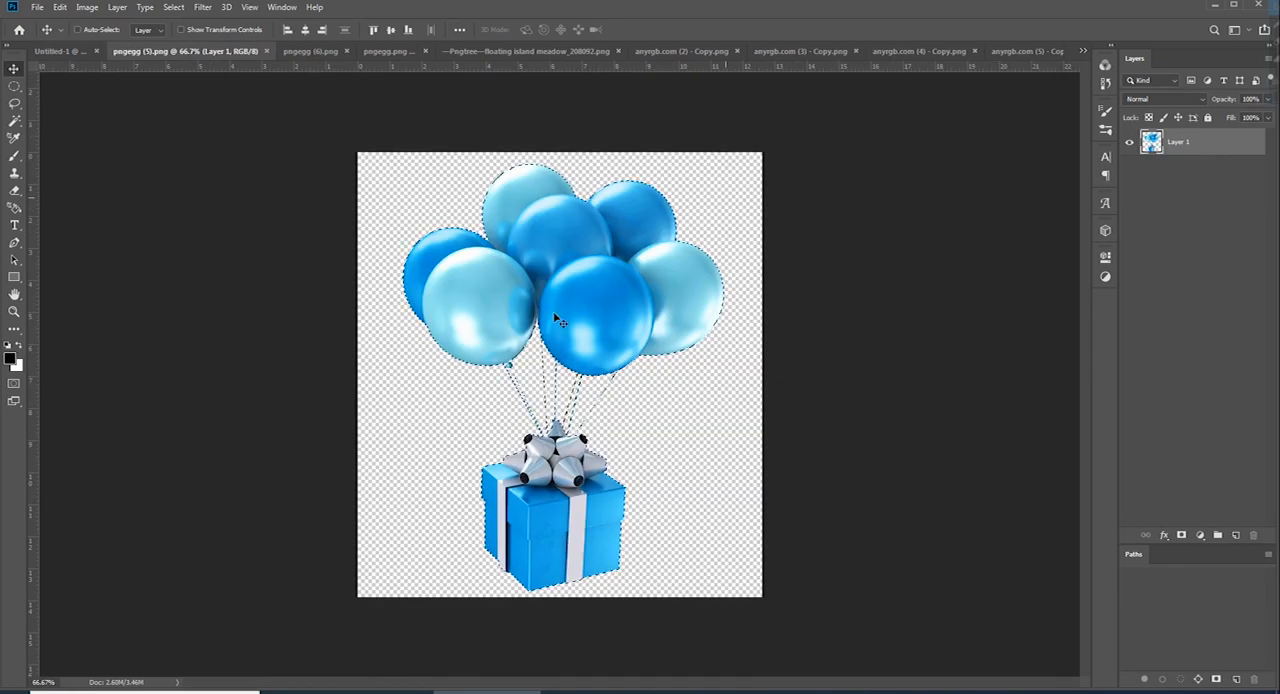
key(ctrl+c)
key(ctrl+w)
Paste the blue gift balloons, scale them down and place them right of the other balloons at the canvas's lower edge
key(ctrl+v)
key(ctrl+t)
drag(559, 254, 431, 445)
drag(424, 371, 424, 414)
drag(424, 455, 486, 438)
key(Return)
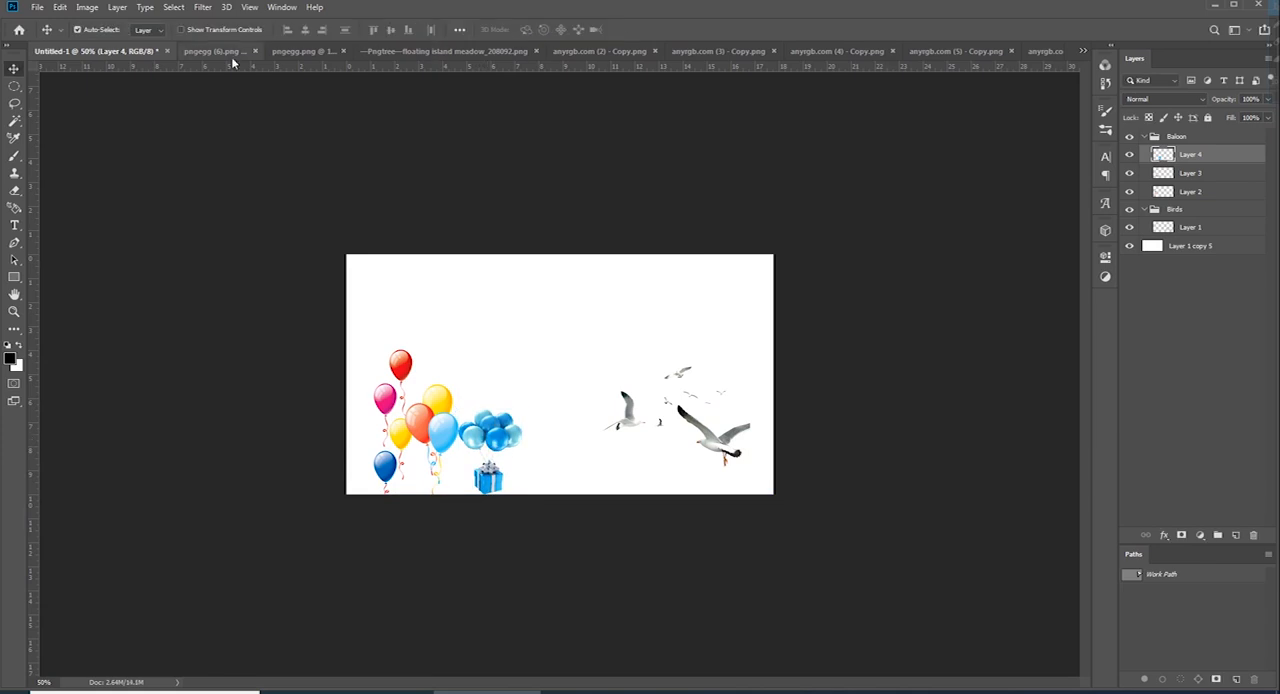
Paste the black bird silhouettes from pngegg.png into Untitled-1, tilted slightly counterclockwise and shifted right over the seagulls
click(215, 51)
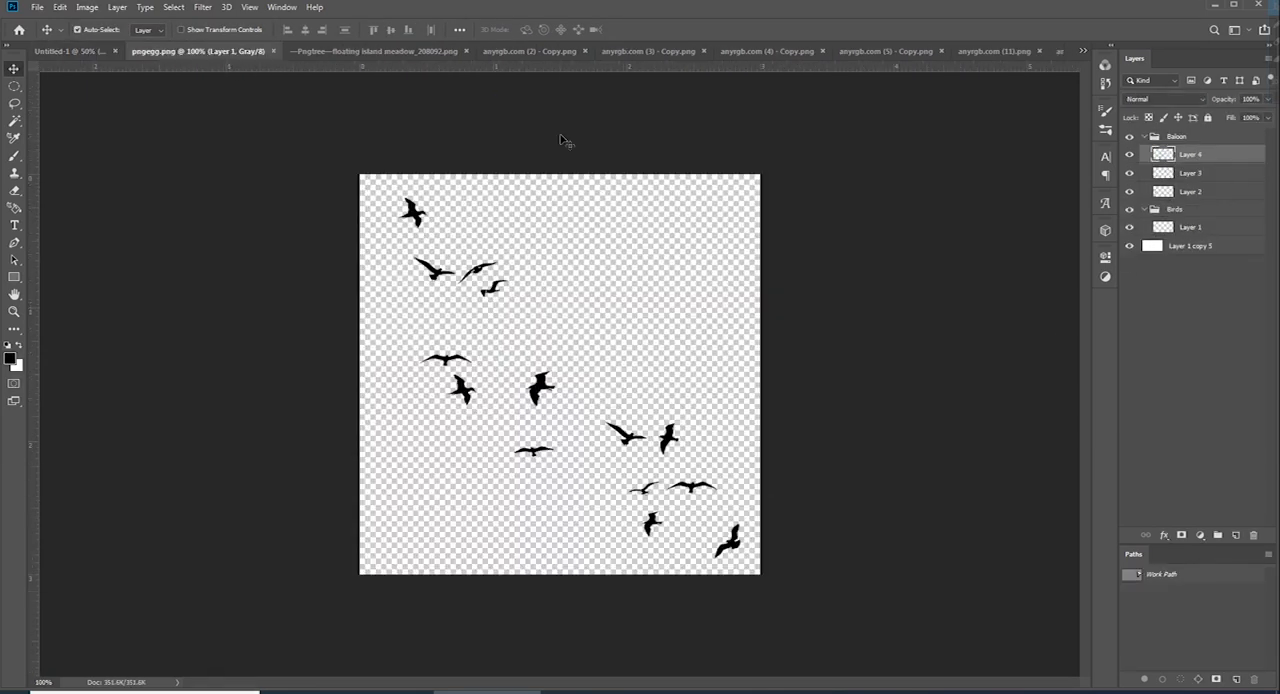
ctrl+click(1148, 144)
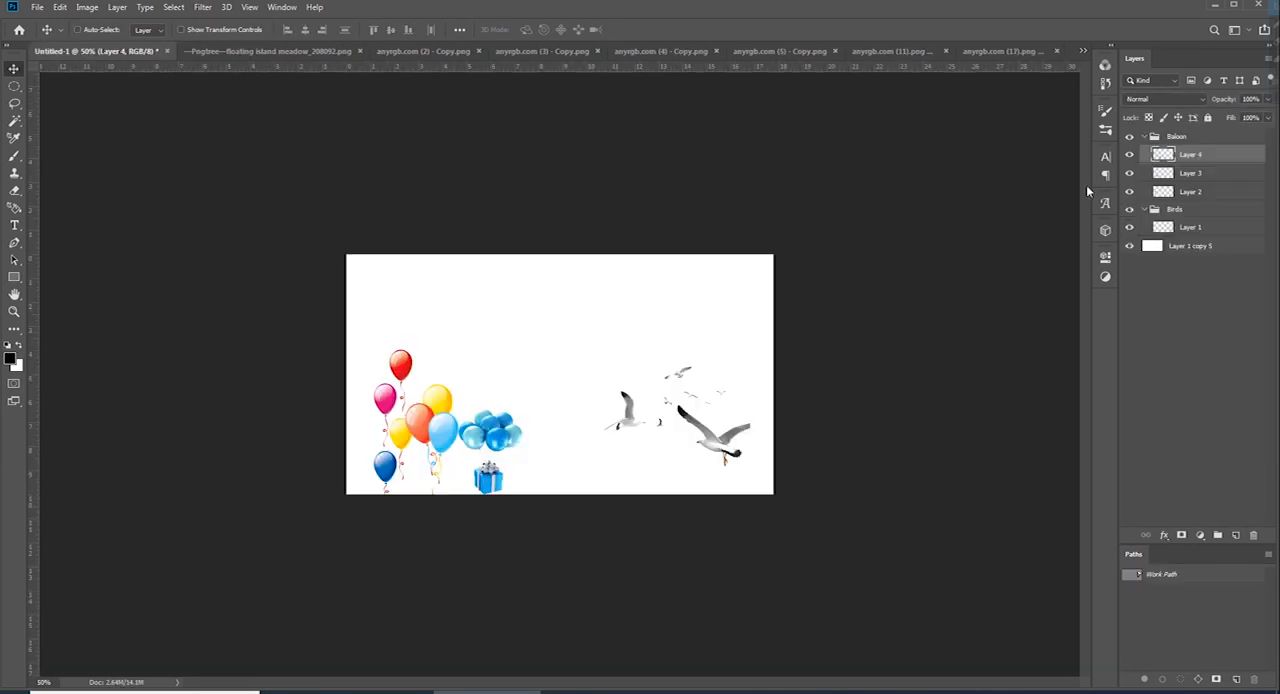
key(ctrl+v)
key(ctrl+t)
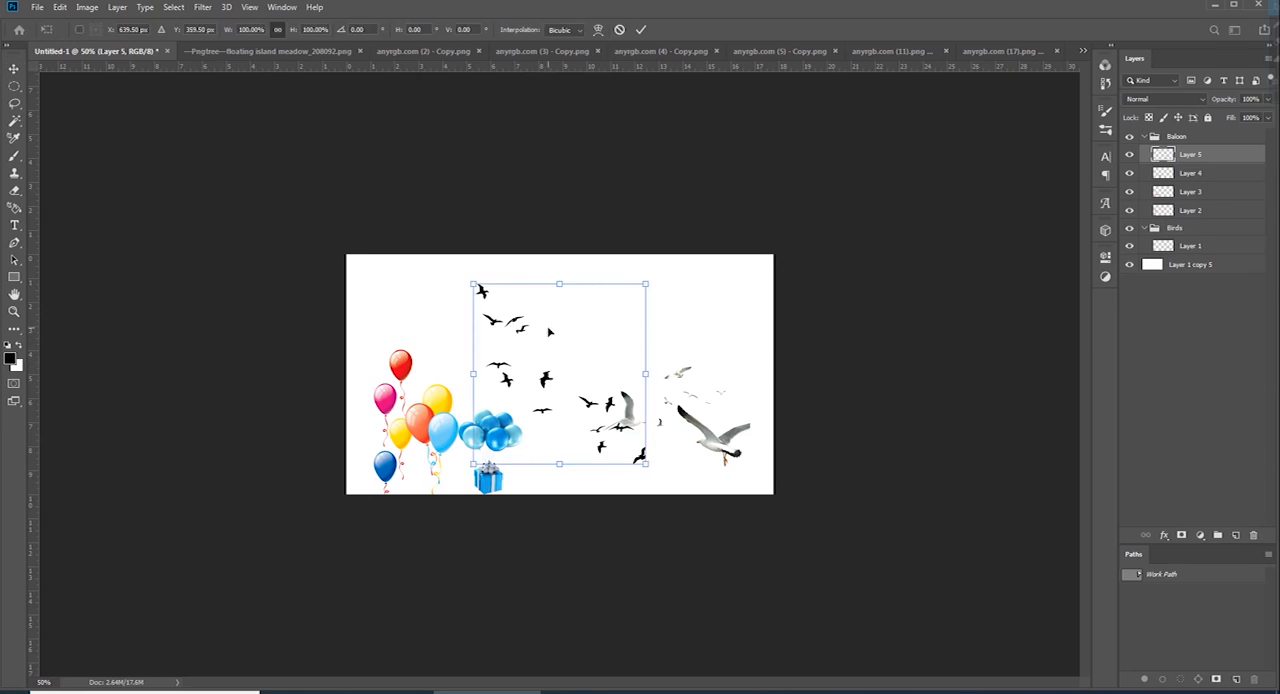
drag(690, 360, 684, 336)
drag(597, 368, 707, 370)
key(Return)
Copy the floating island from the floating island meadow file, close it and return to Untitled-1
click(257, 53)
ctrl+click(1150, 143)
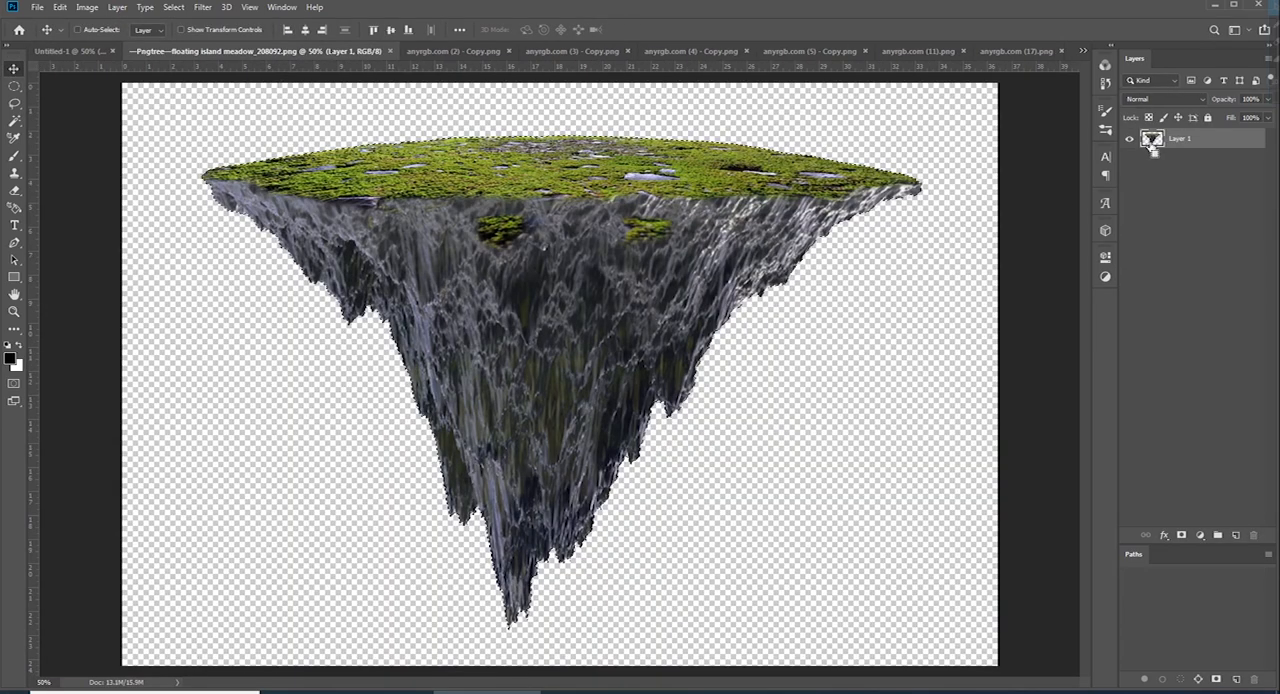
key(ctrl+w)
click(116, 56)
Paste the floating island, scale it down and place it in the middle of the canvas
key(ctrl+v)
key(ctrl+t)
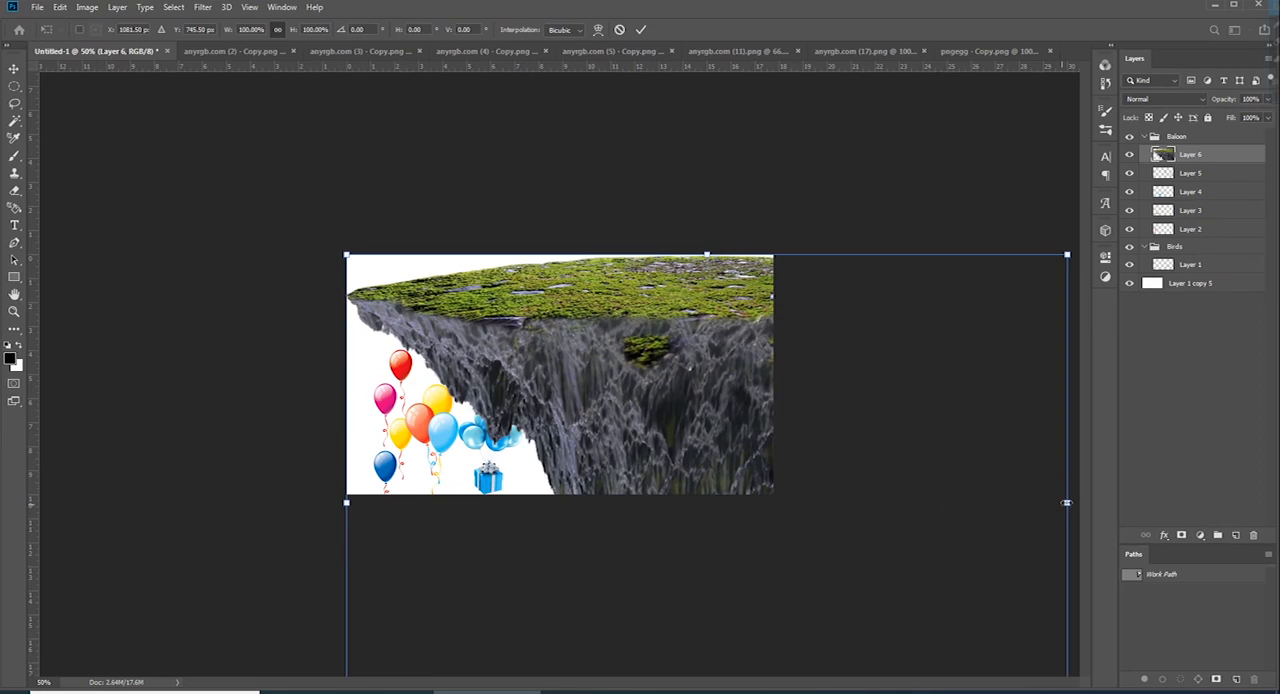
drag(1066, 500, 577, 503)
drag(490, 488, 573, 390)
key(Return)
key(ctrl+t)
drag(563, 338, 563, 366)
mouse_move(572, 419)
mouse_down()
mouse_move(558, 392)
mouse_move(572, 397)
mouse_up()
key(Return)
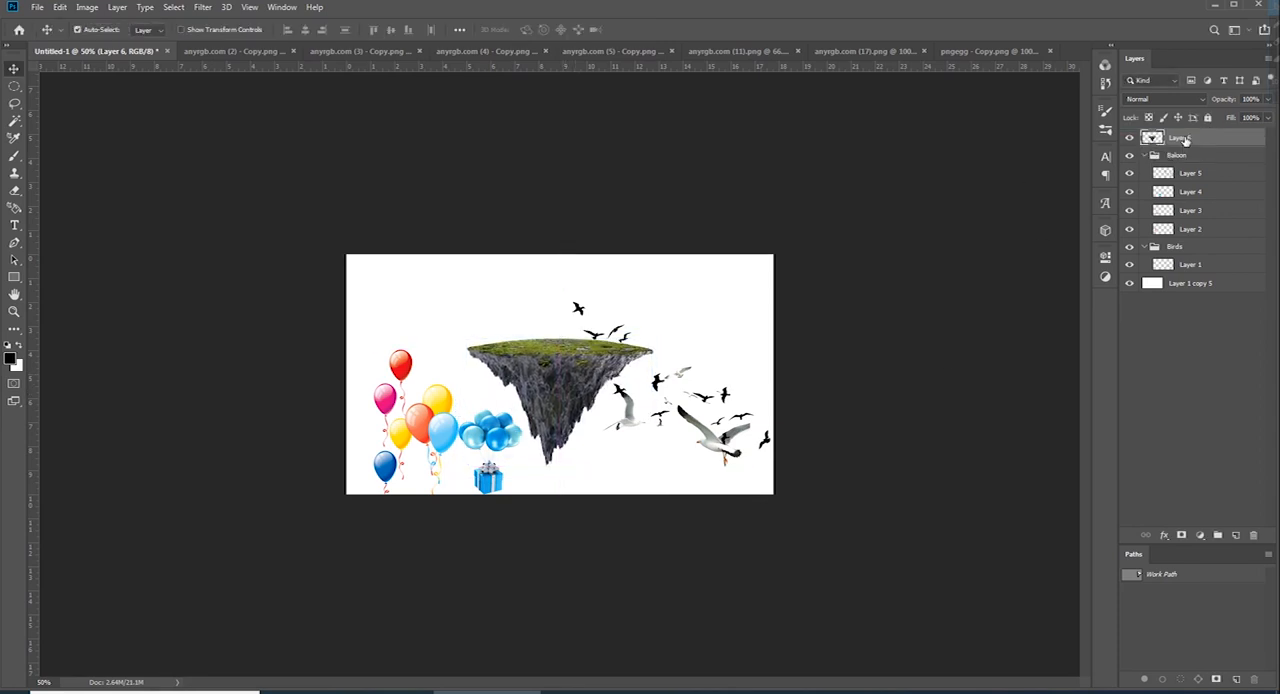
Group the floating island layer above the Baloon group and name the new group Island
key(ctrl+g)
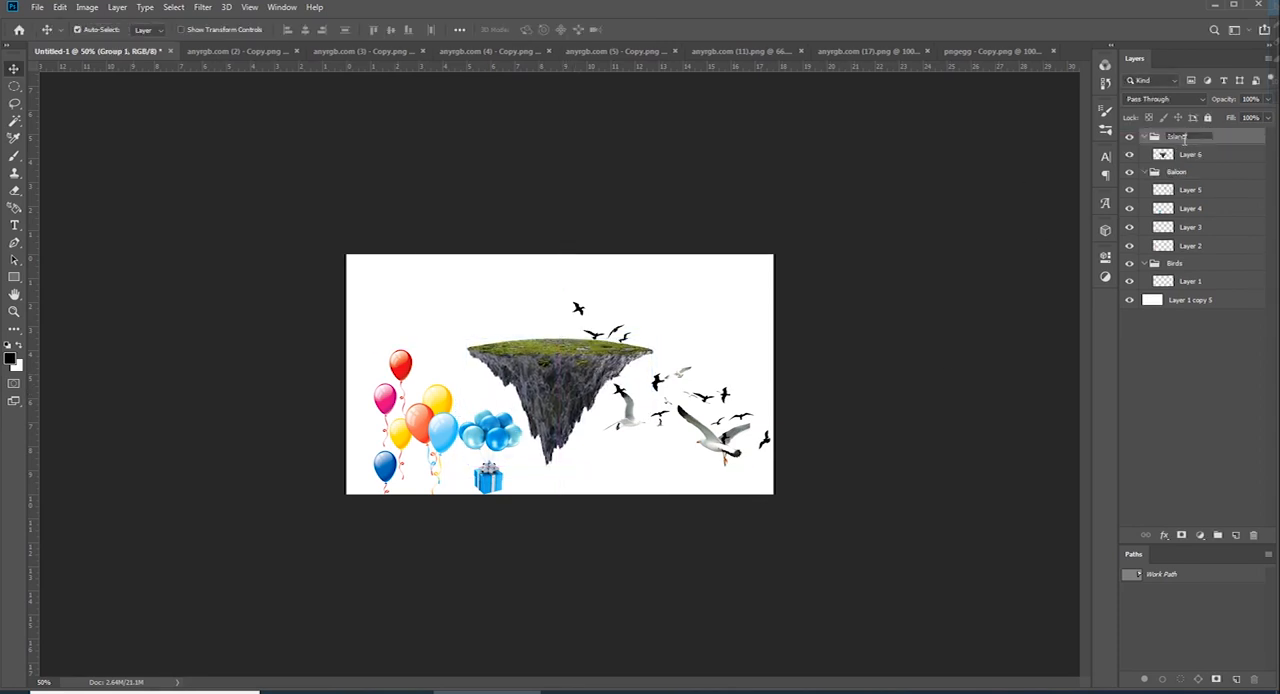
key(Return)
Bring the palm trees from anyrgb.com (2) - Copy.png into the Island group, scaled down and standing on the island's left side
click(241, 52)
drag(1148, 143, 608, 177)
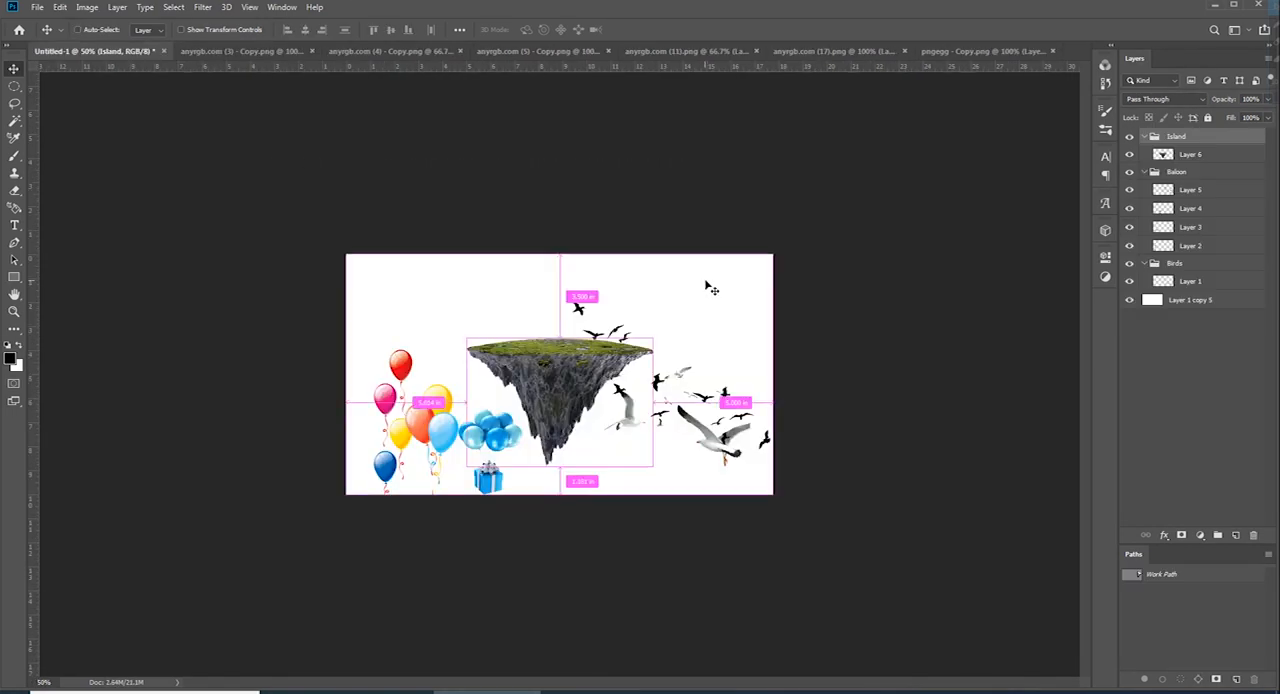
key(ctrl+t)
drag(561, 258, 560, 440)
drag(558, 470, 508, 272)
key(ctrl+plus)
key(Return)
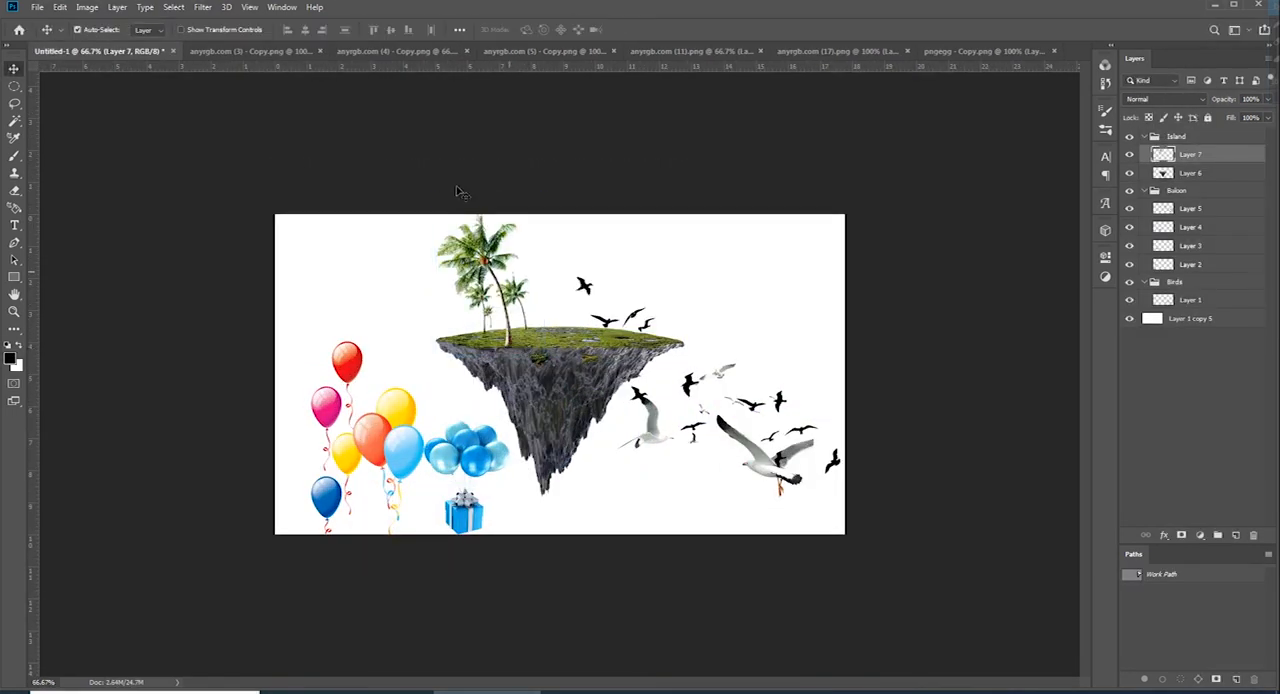
Add the palm from anyrgb.com (3) - Copy.png to the Island group, scaled down and placed among the first palms
click(254, 51)
drag(1145, 157, 700, 223)
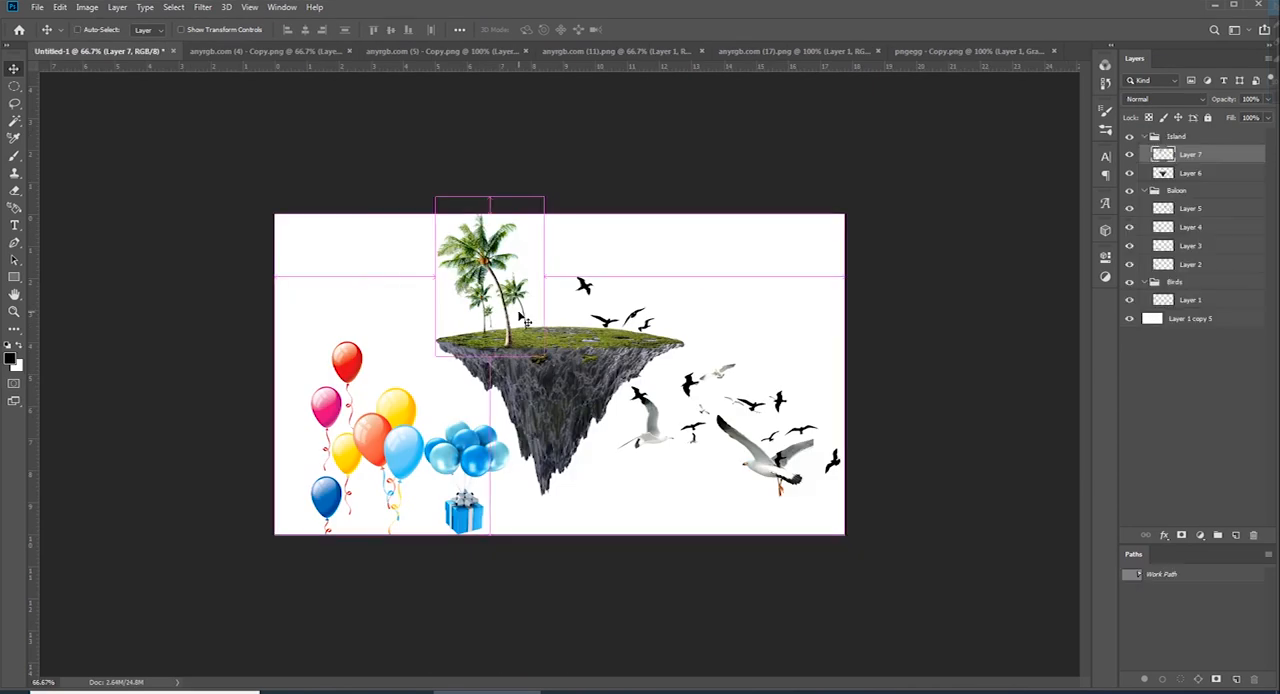
drag(500, 260, 578, 322)
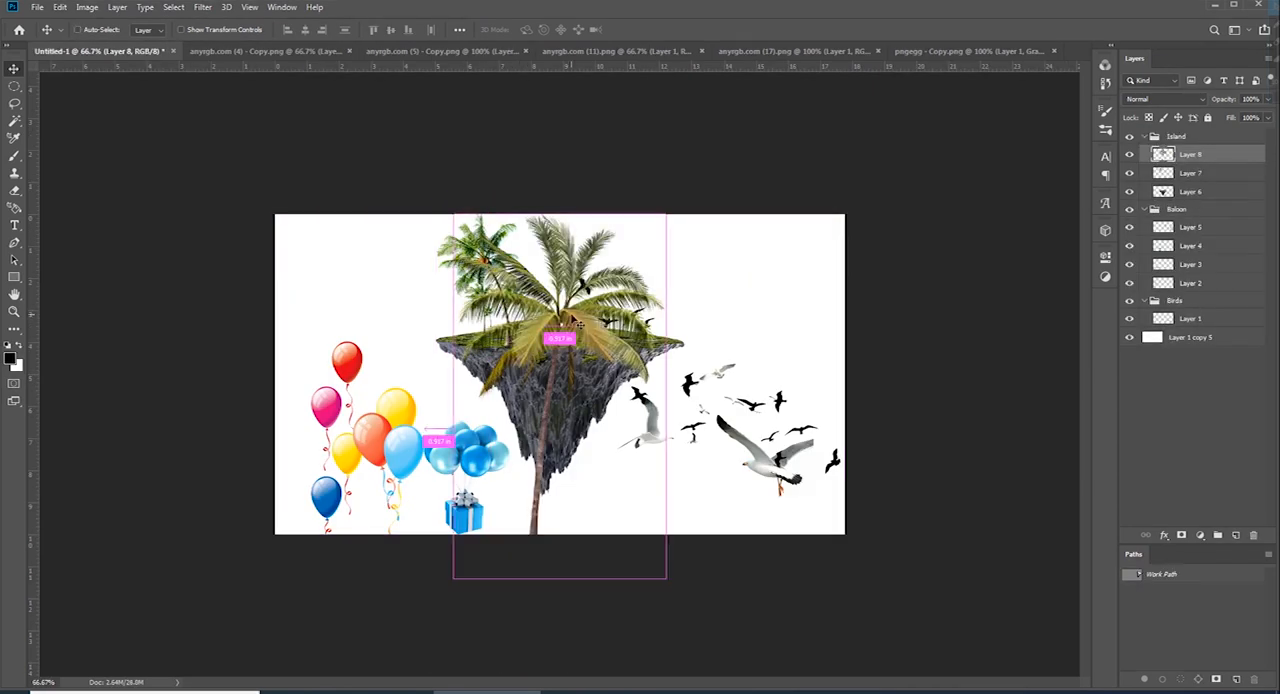
key(ctrl+t)
drag(560, 214, 560, 380)
drag(560, 447, 509, 264)
drag(509, 197, 509, 222)
key(Return)
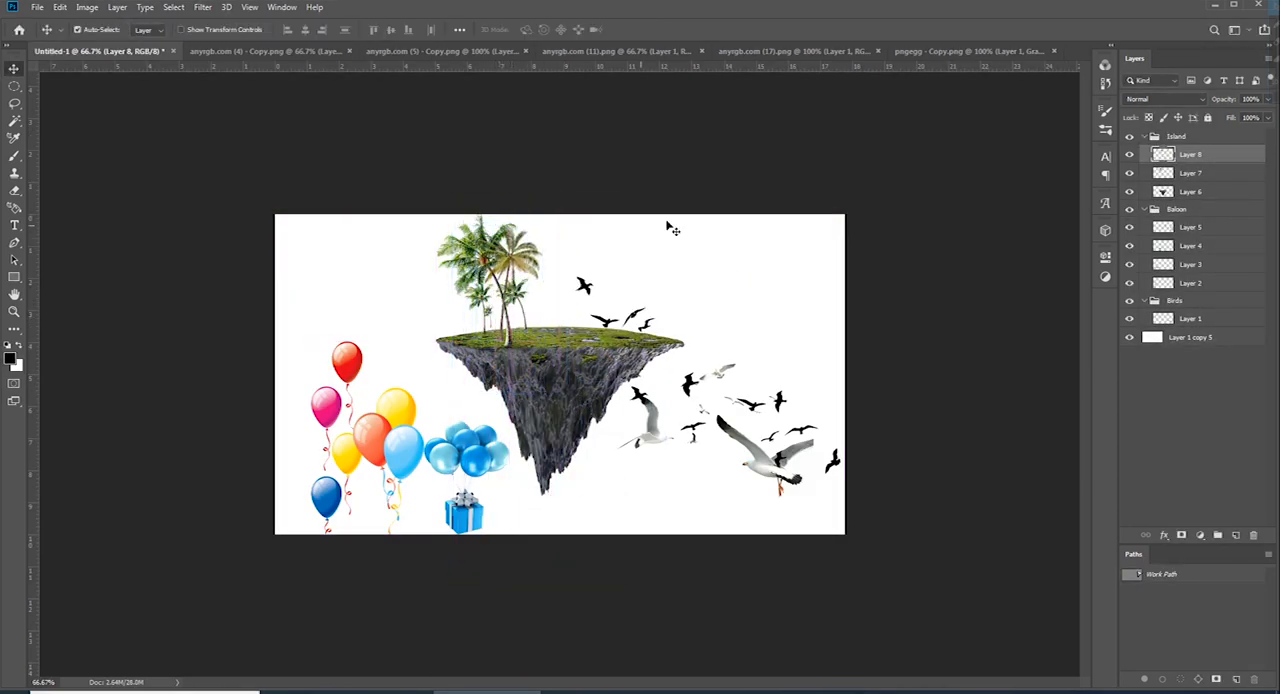
Select the Island group with all its layers and shift them slightly down the canvas
click(1198, 140)
key(ctrl+t)
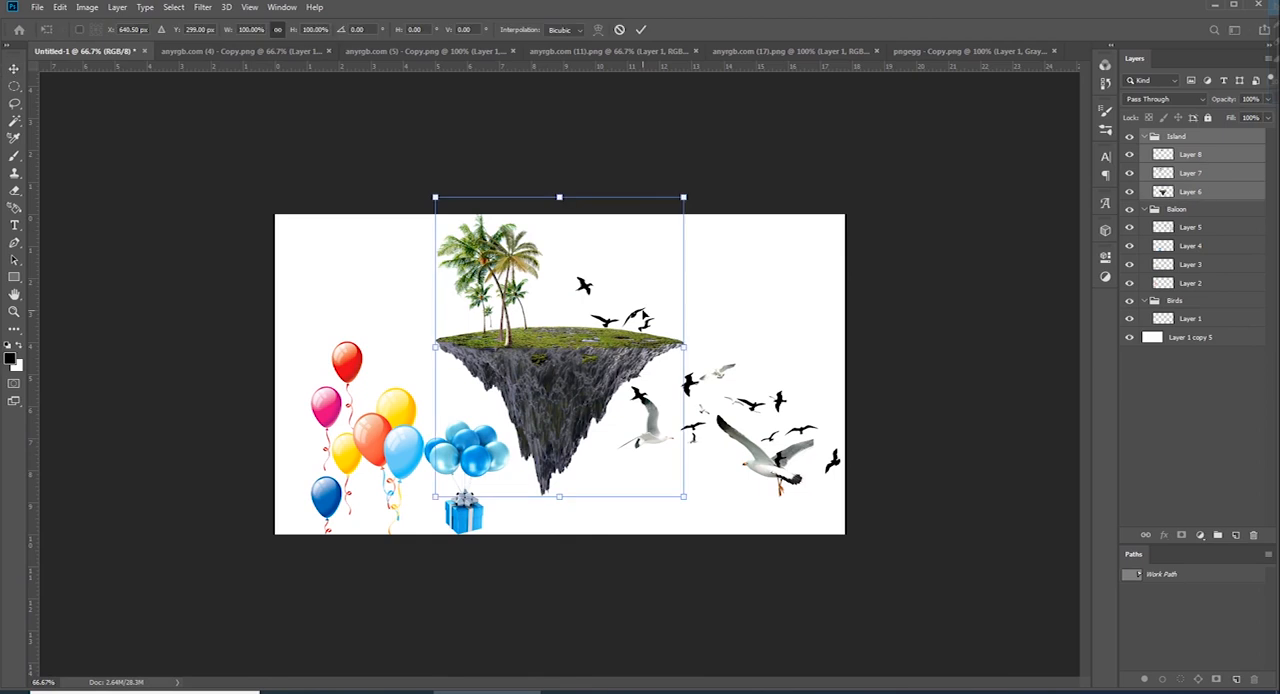
key(shift+Down)
key(shift+Down)
key(shift+Down)
key(shift+Down)
key(Return)
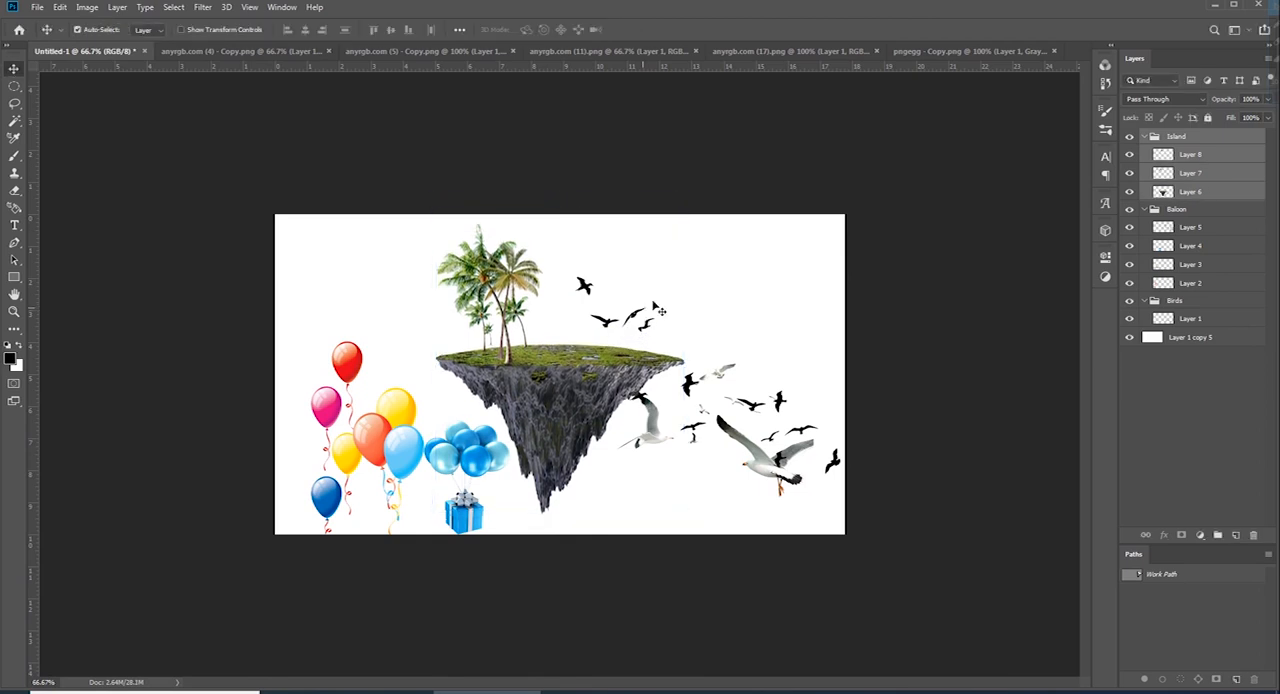
Copy the palm and shrub cluster from anyrgb.com (4) - Copy.png and close that file
click(247, 53)
ctrl+click(1153, 140)
key(ctrl+w)
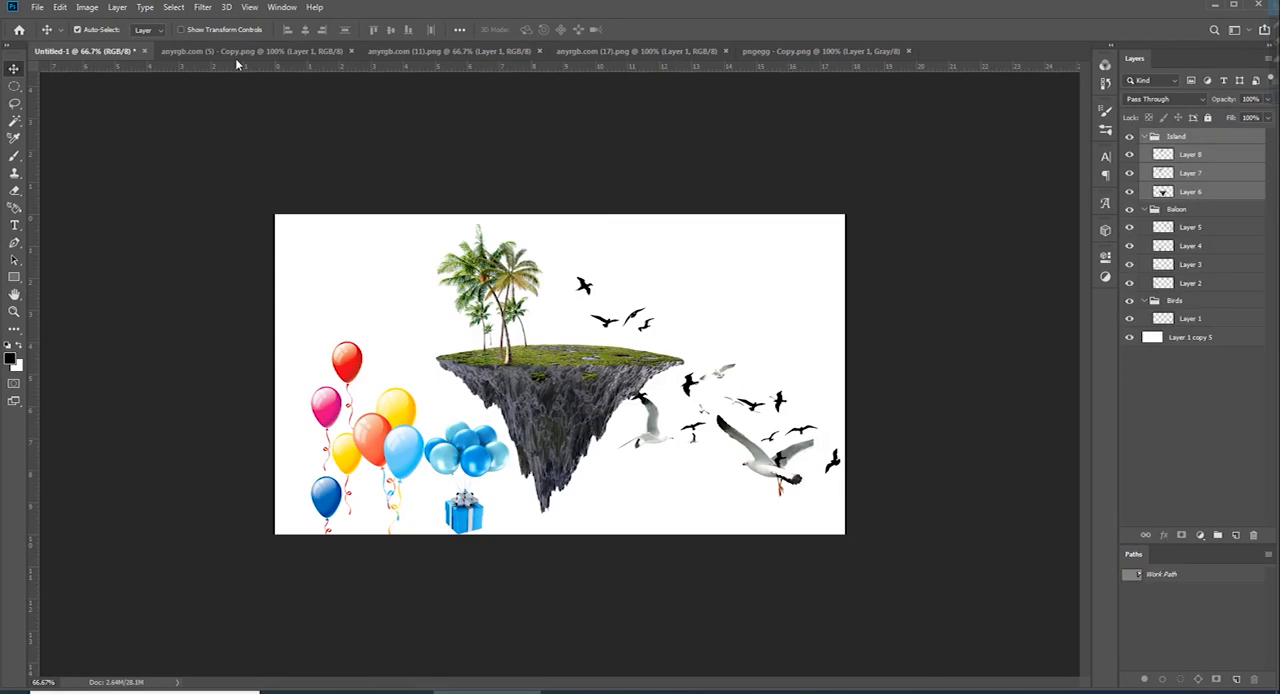
click(243, 53)
key(ctrl+v)
key(ctrl+z)
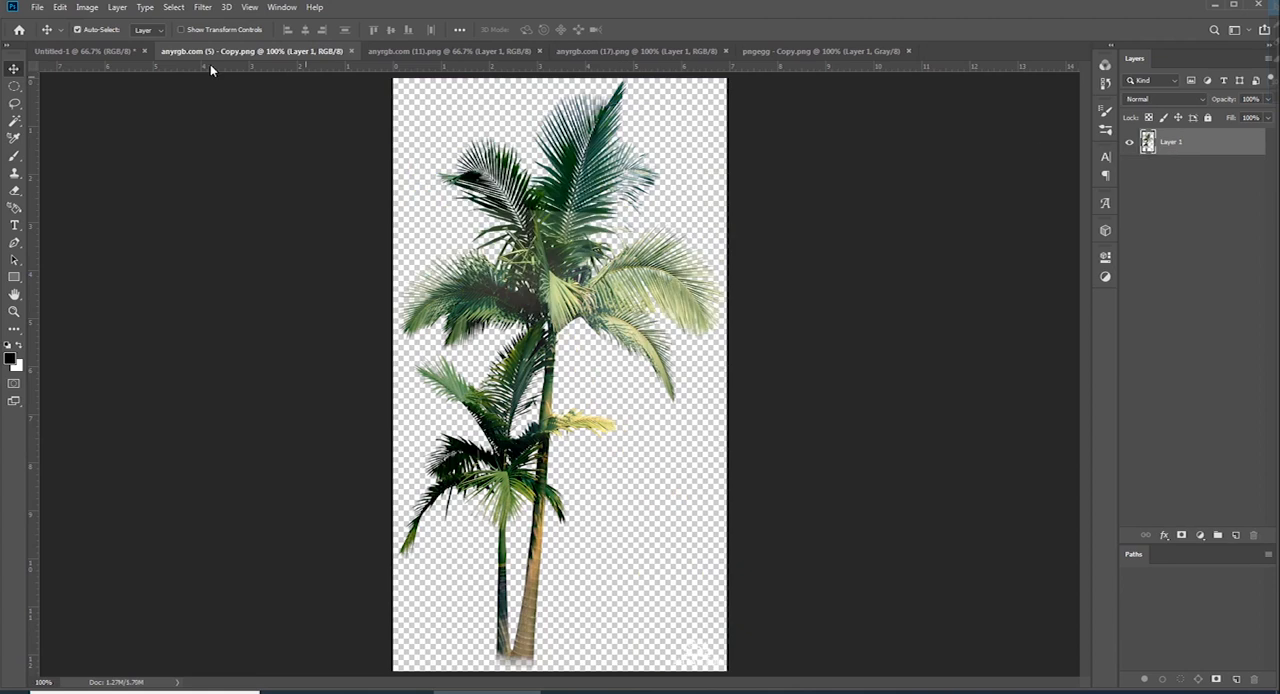
Paste the palm and shrub cluster into Untitled-1, scale it to 28.99% and place it at the island's left end
click(82, 51)
key(ctrl+v)
key(ctrl+t)
drag(560, 214, 559, 463)
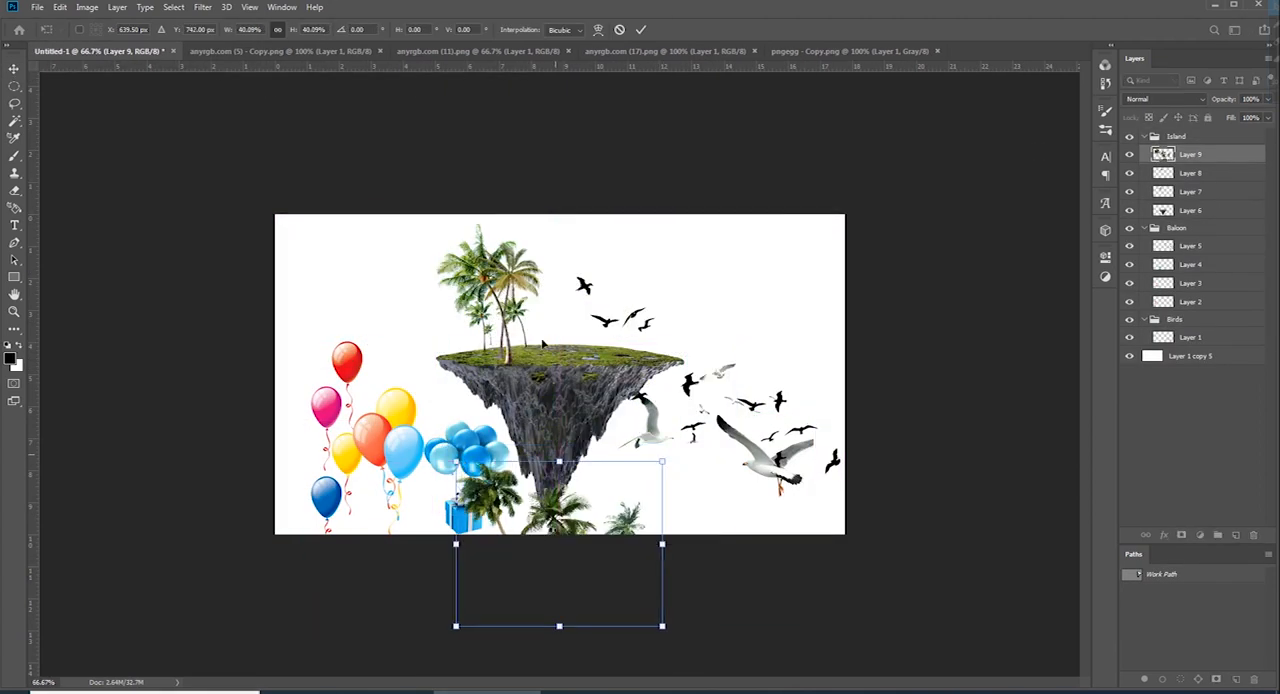
drag(558, 535, 512, 295)
drag(513, 223, 514, 244)
drag(531, 334, 483, 309)
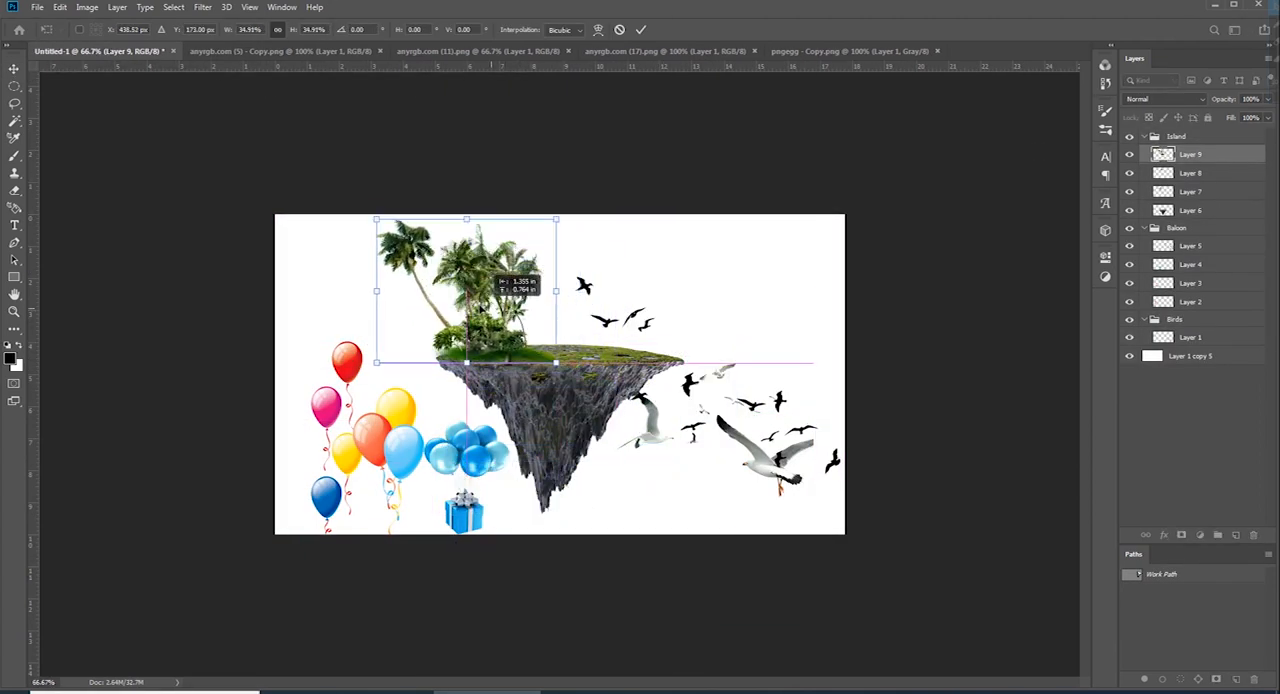
drag(467, 219, 467, 243)
key(ctrl+plus)
drag(446, 328, 450, 305)
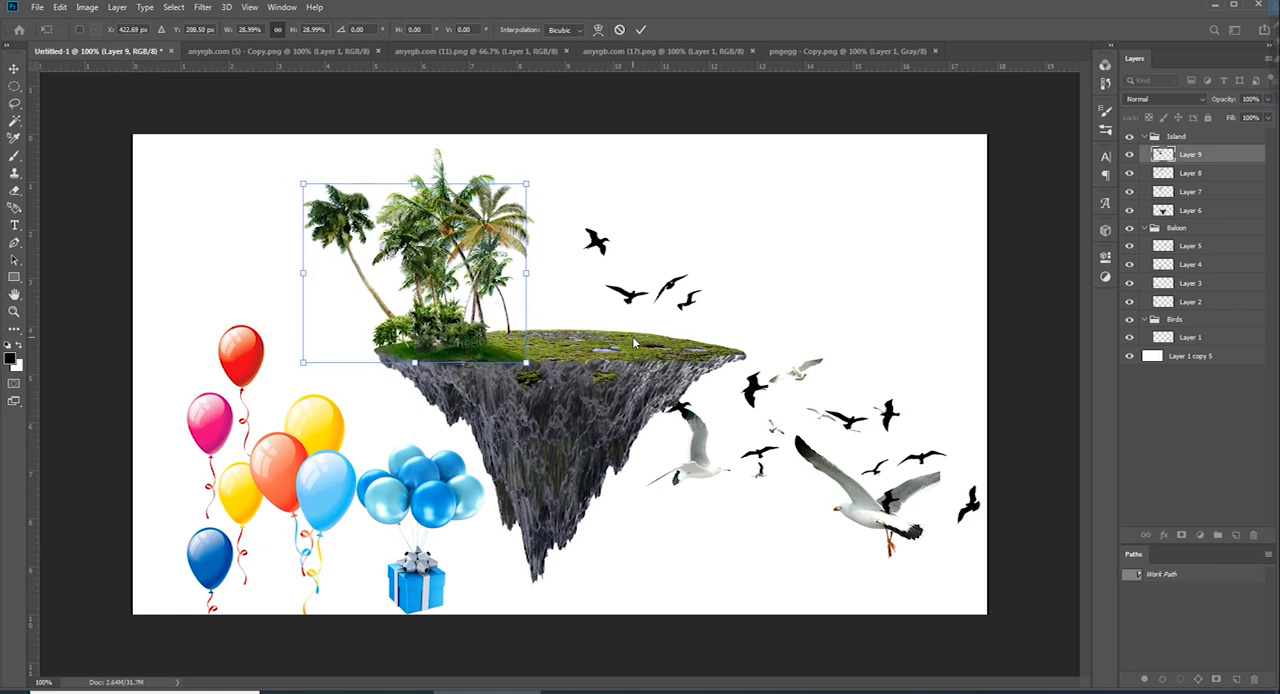
key(Return)
Move the palm pair from anyrgb.com (5) - Copy.png into Untitled-1 as a new layer, closing the source file
click(290, 51)
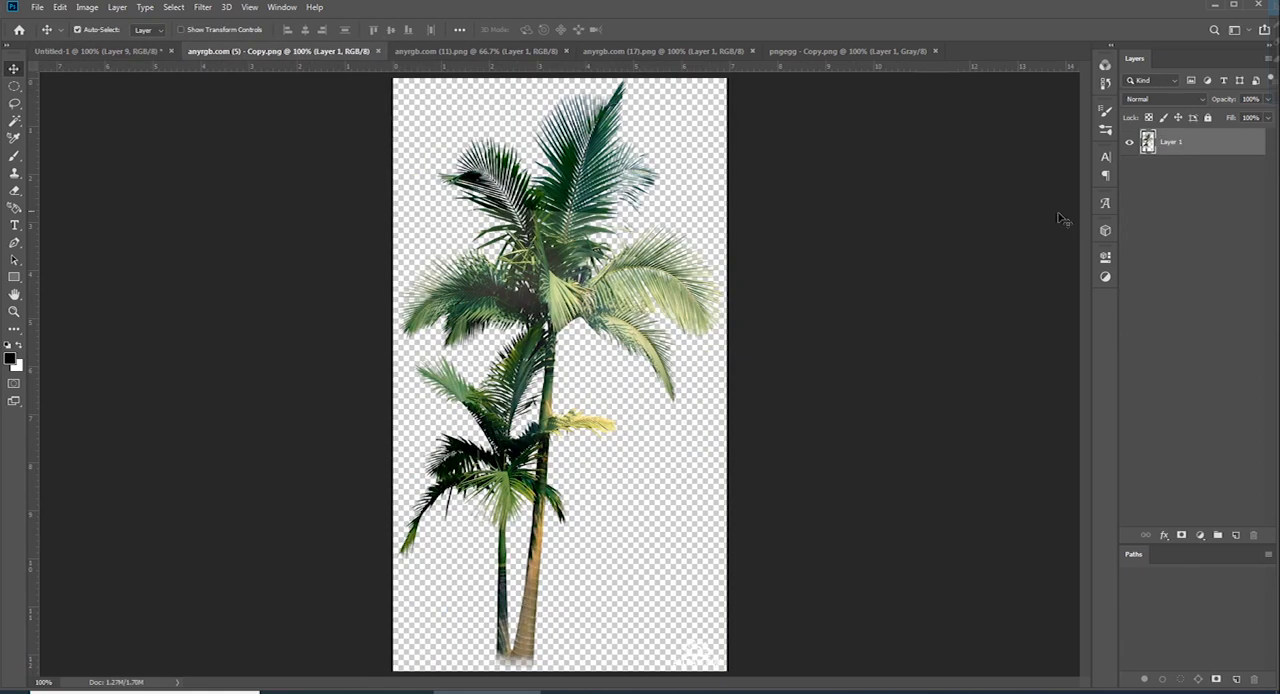
key(ctrl+w)
key(ctrl+v)
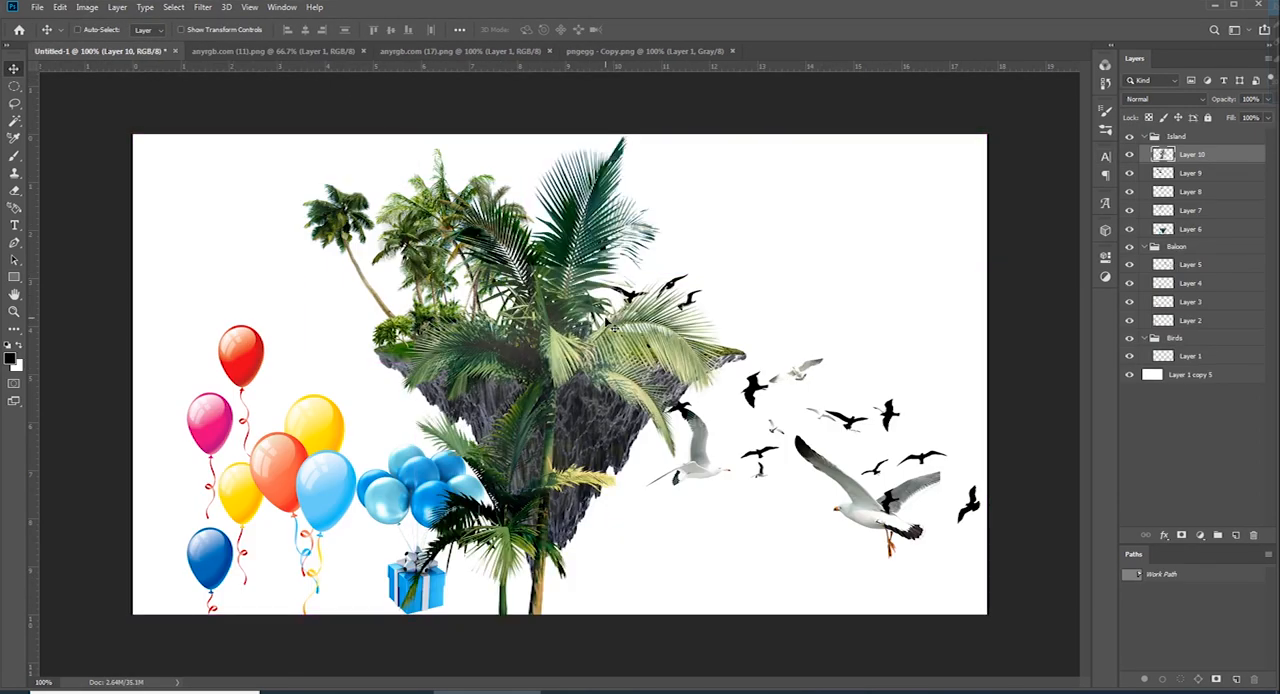
Scale the palm pair down beside the other palms on the island and put its layer below the palm cluster's layer
key(ctrl+t)
drag(724, 429, 510, 280)
key(Return)
drag(1217, 155, 1212, 181)
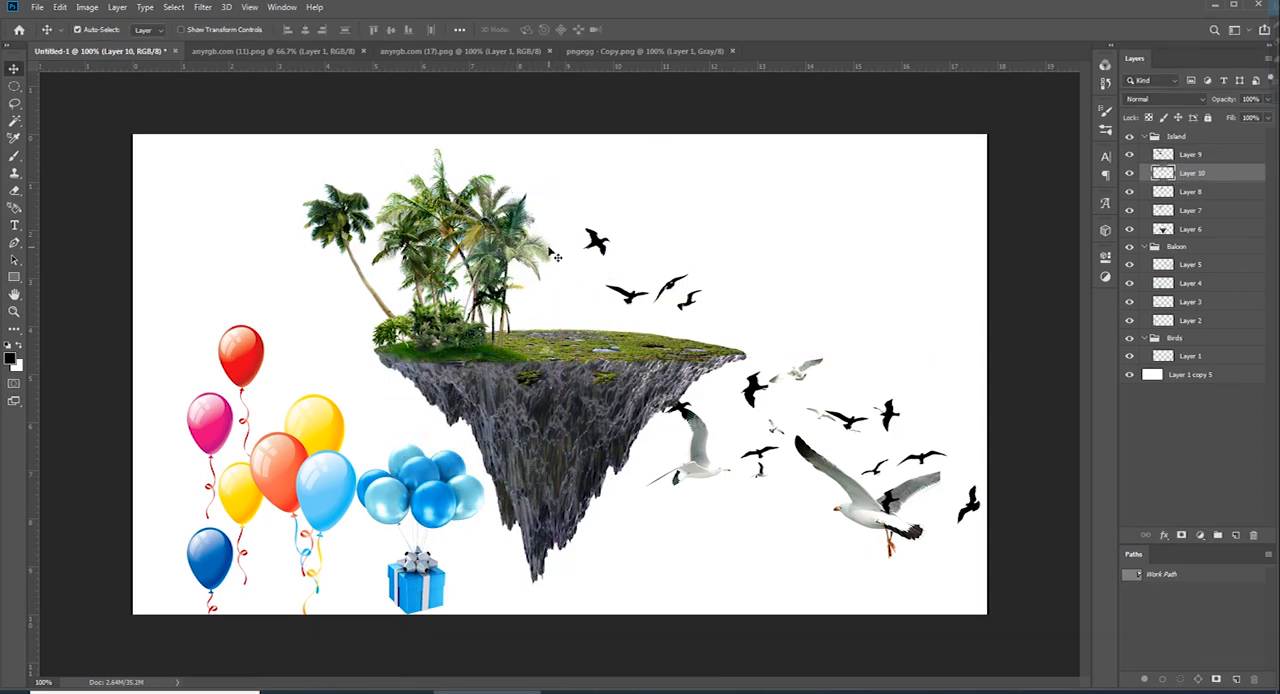
Copy the three seagulls from anyrgb.com (11).png and close that file
click(330, 51)
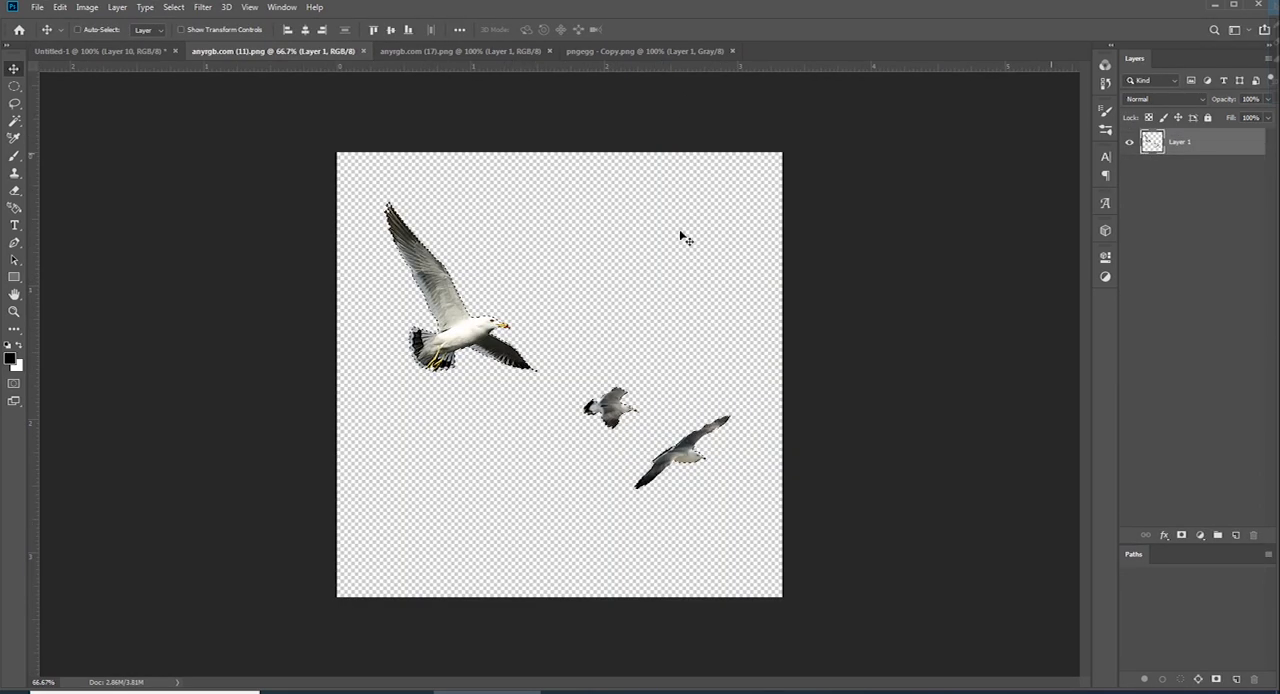
key(ctrl+c)
key(ctrl+w)
Paste the three seagulls into Untitled-1, scale them to 55.16% and place them over the balloons
key(ctrl+v)
key(ctrl+t)
drag(560, 157, 560, 352)
drag(483, 420, 235, 373)
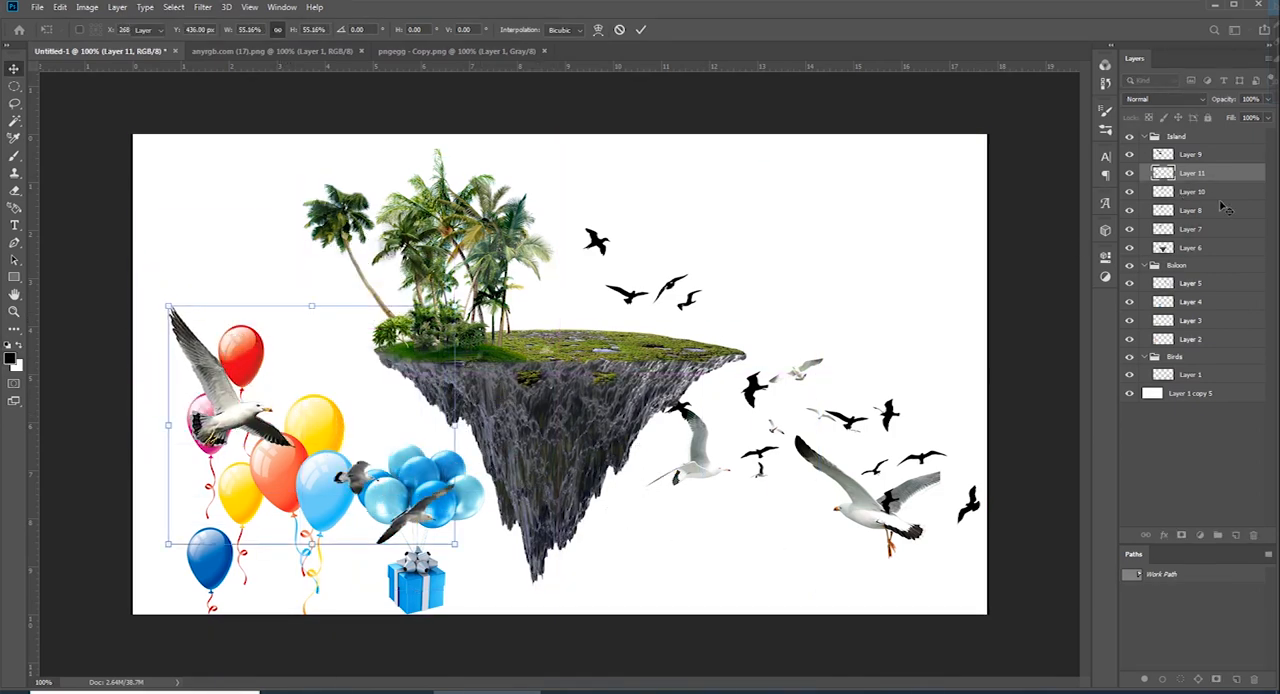
key(Return)
Bring the house from anyrgb.com (17).png into Untitled-1 as a layer above the Island group, closing the source file
click(270, 51)
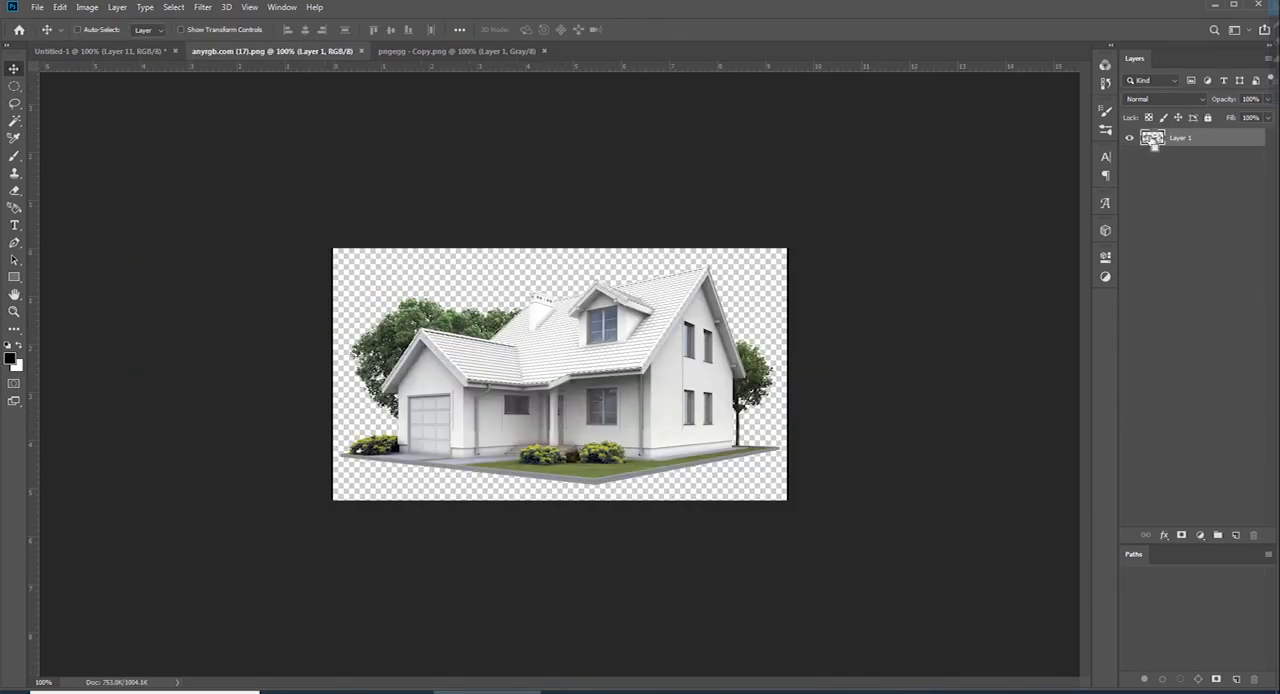
ctrl+click(1153, 140)
key(ctrl+c)
key(ctrl+w)
key(ctrl+v)
drag(1188, 265, 1180, 131)
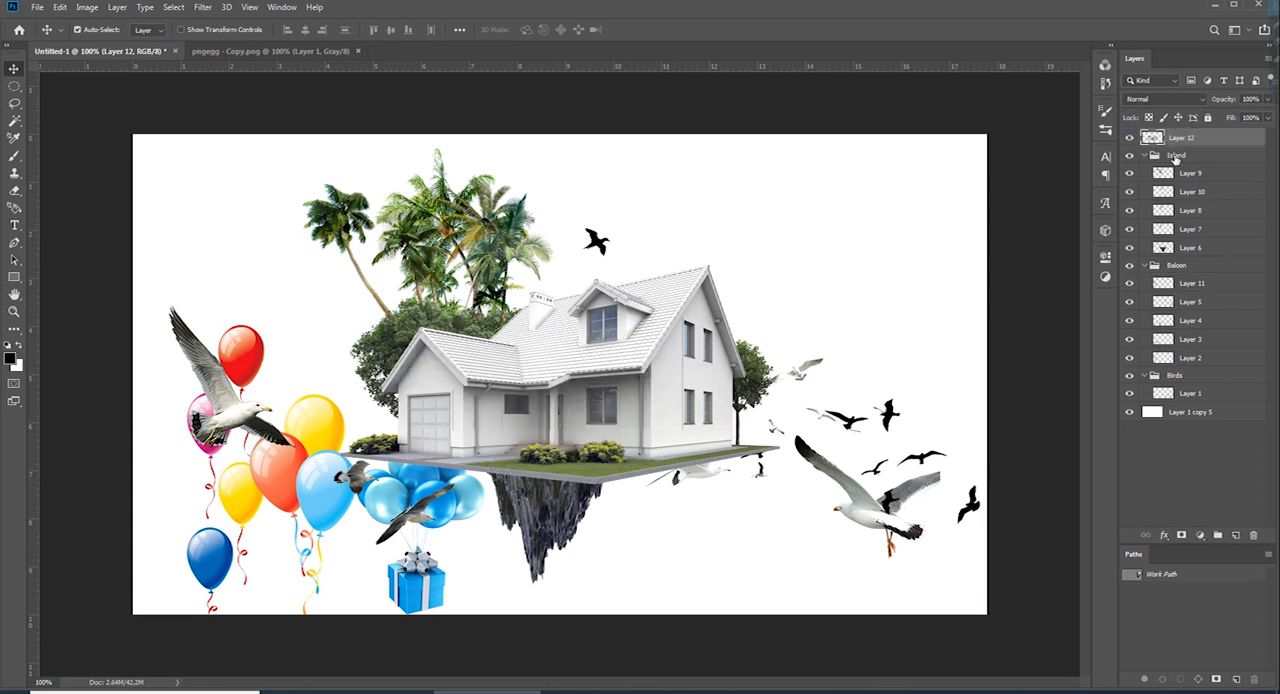
Collapse the Island group, put the house layer in its own group and name that group Home
click(1148, 156)
click(1145, 156)
click(1178, 138)
key(ctrl+g)
double_click(1179, 136)
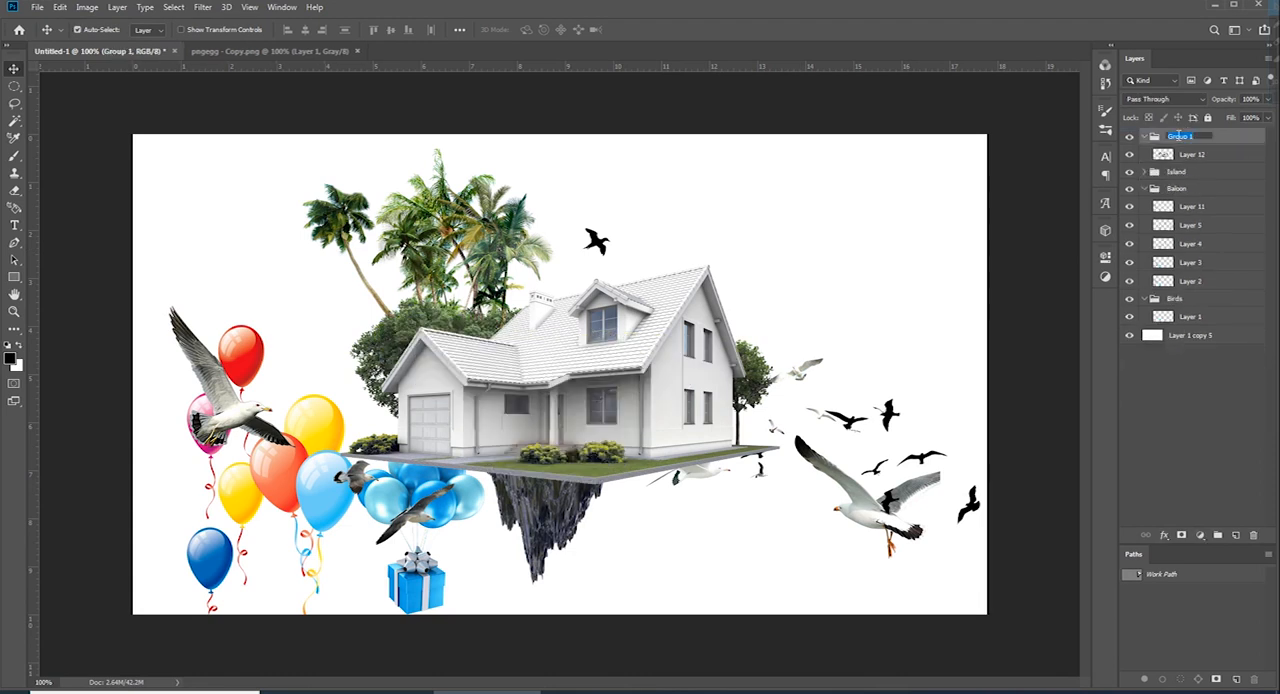
Scale the Home group to 46.82% and place the house on the island's grass beside the palms
key(ctrl+t)
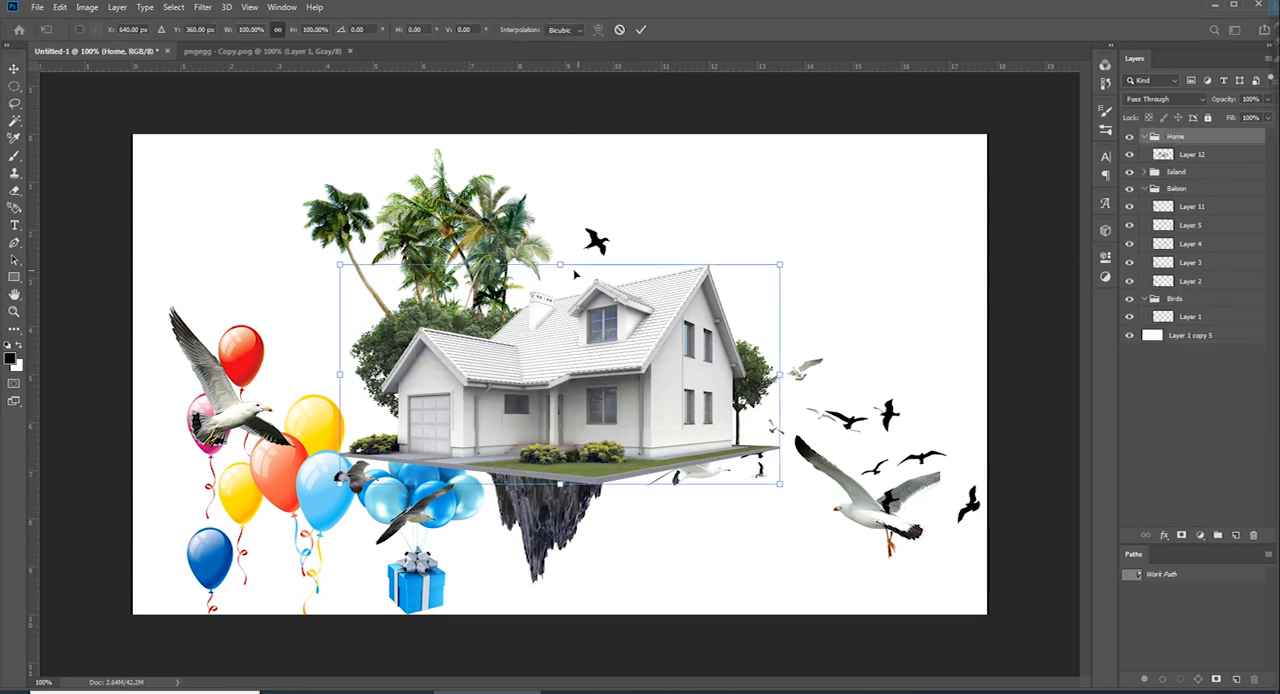
drag(560, 266, 560, 374)
drag(575, 446, 581, 322)
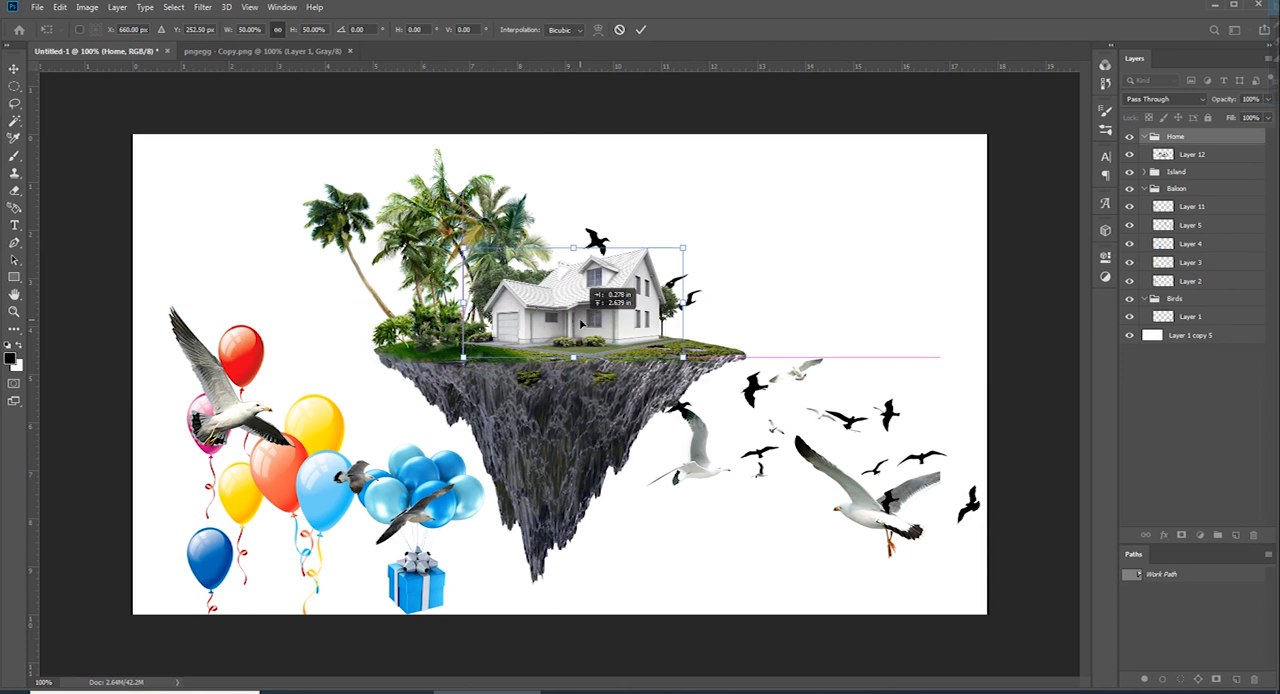
drag(572, 249, 573, 255)
drag(580, 303, 586, 303)
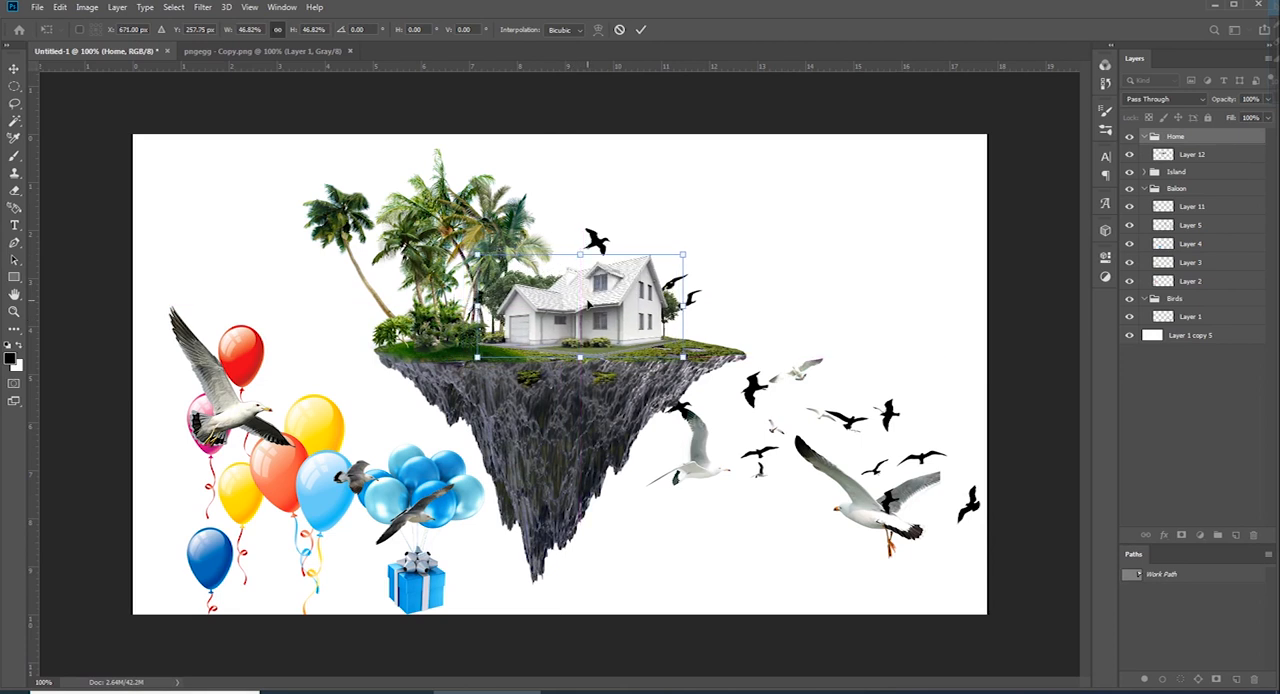
key(Return)
Move the Home group into the Island group, directly above the island rock's Layer 6
drag(1239, 141, 1231, 183)
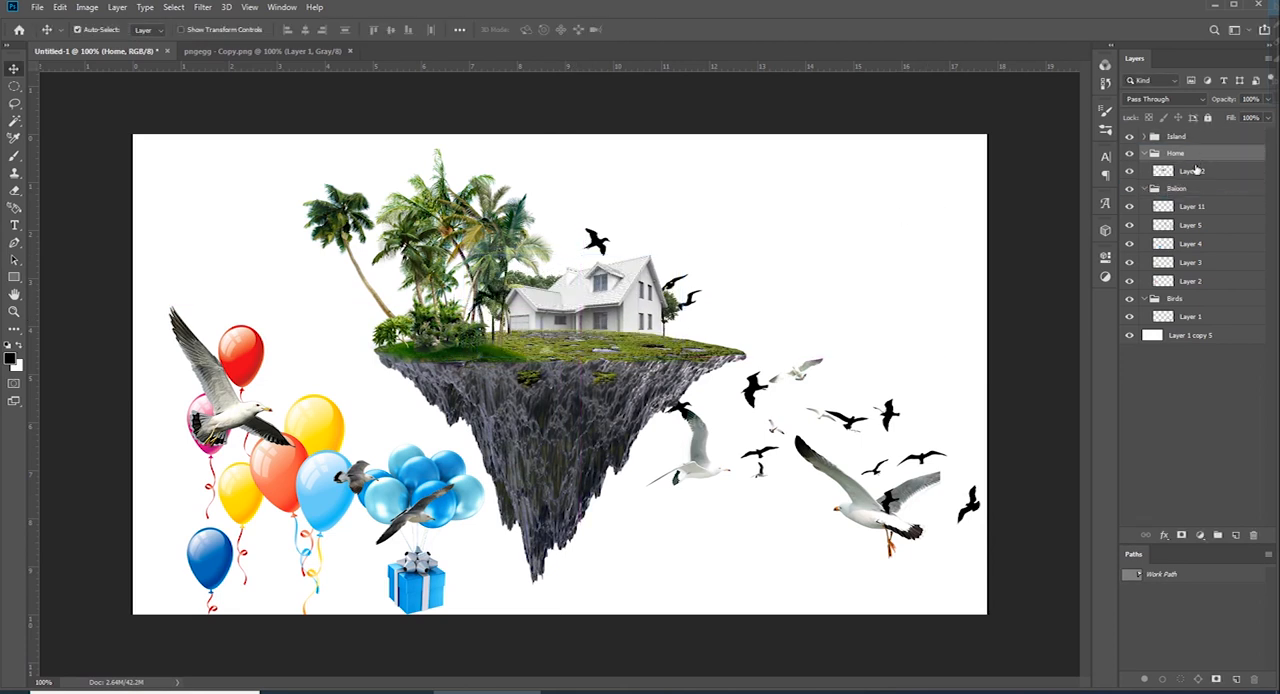
click(1145, 137)
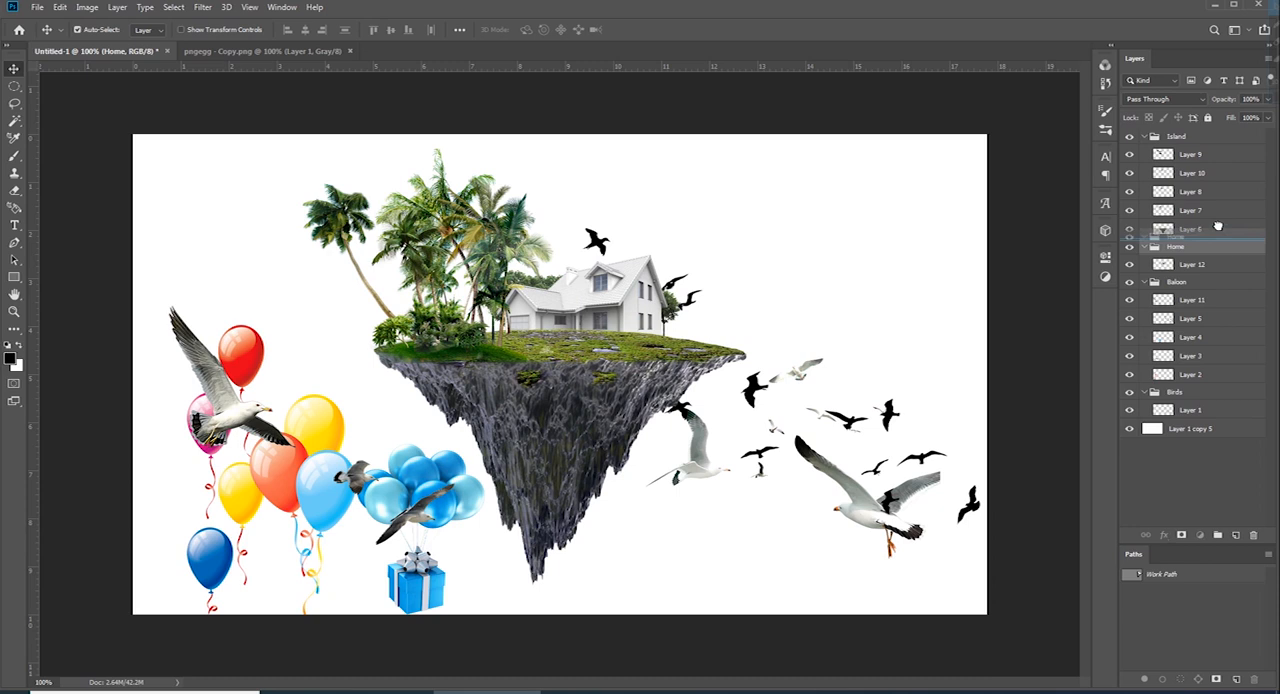
drag(1218, 227, 1214, 228)
scroll(765, 292, up, 2)
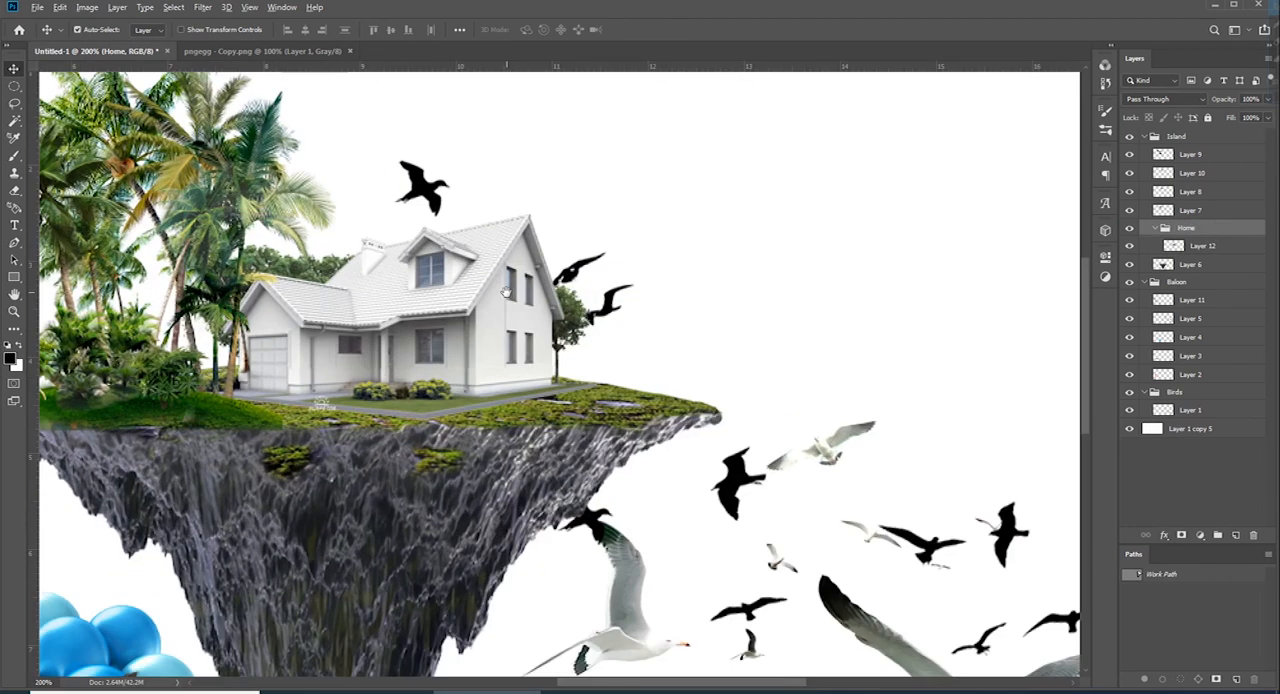
scroll(505, 291, down, 2)
key(alt+v)
key(alt+v)
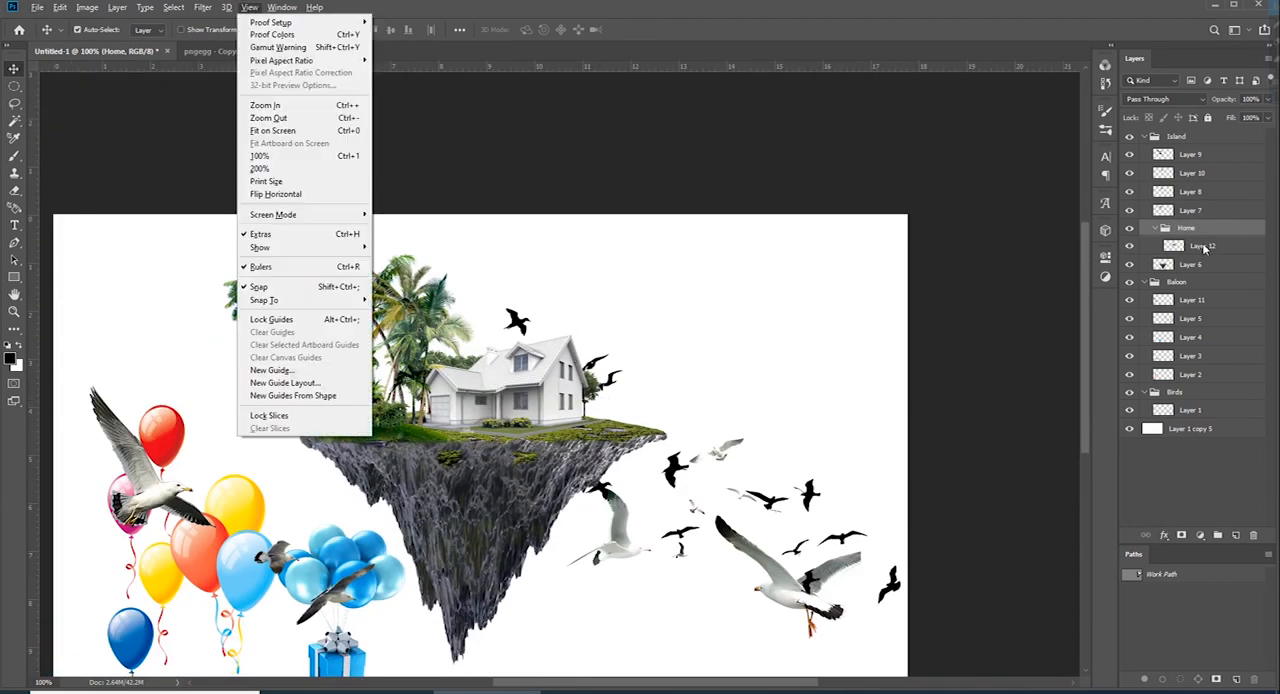
click(1203, 248)
key(alt+v)
key(Escape)
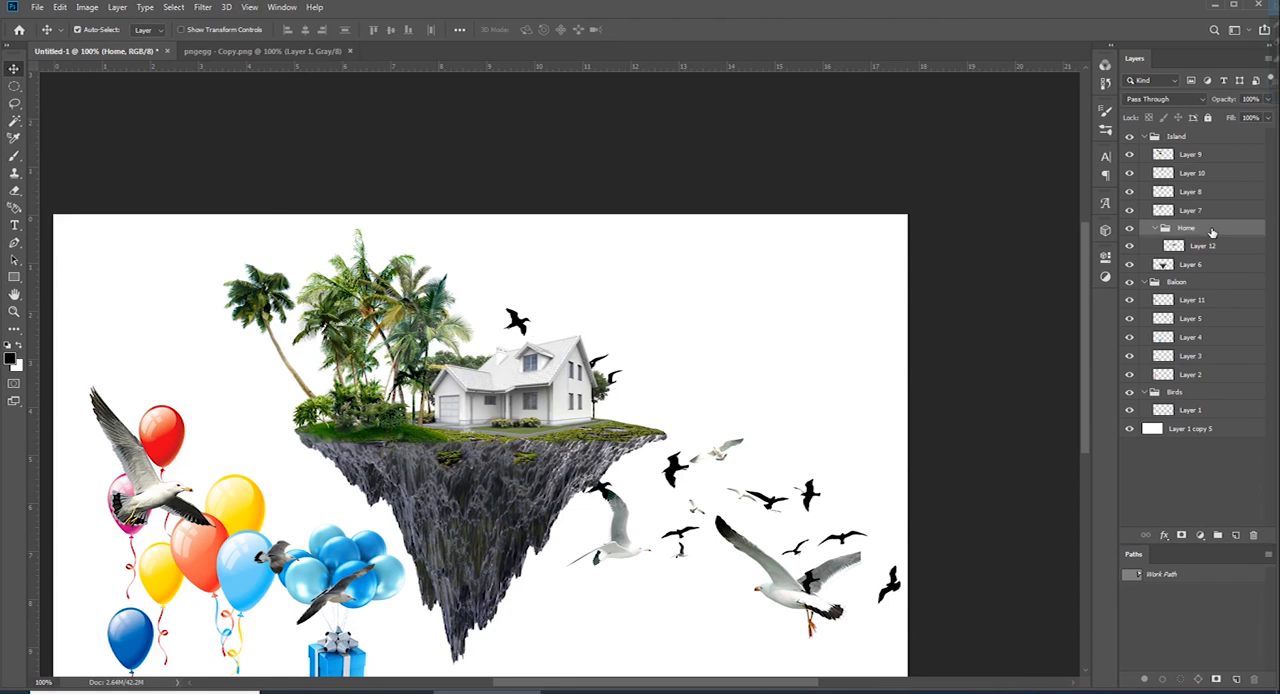
key(ctrl+plus)
key(ctrl+minus)
key(ctrl+minus)
key(ctrl+minus)
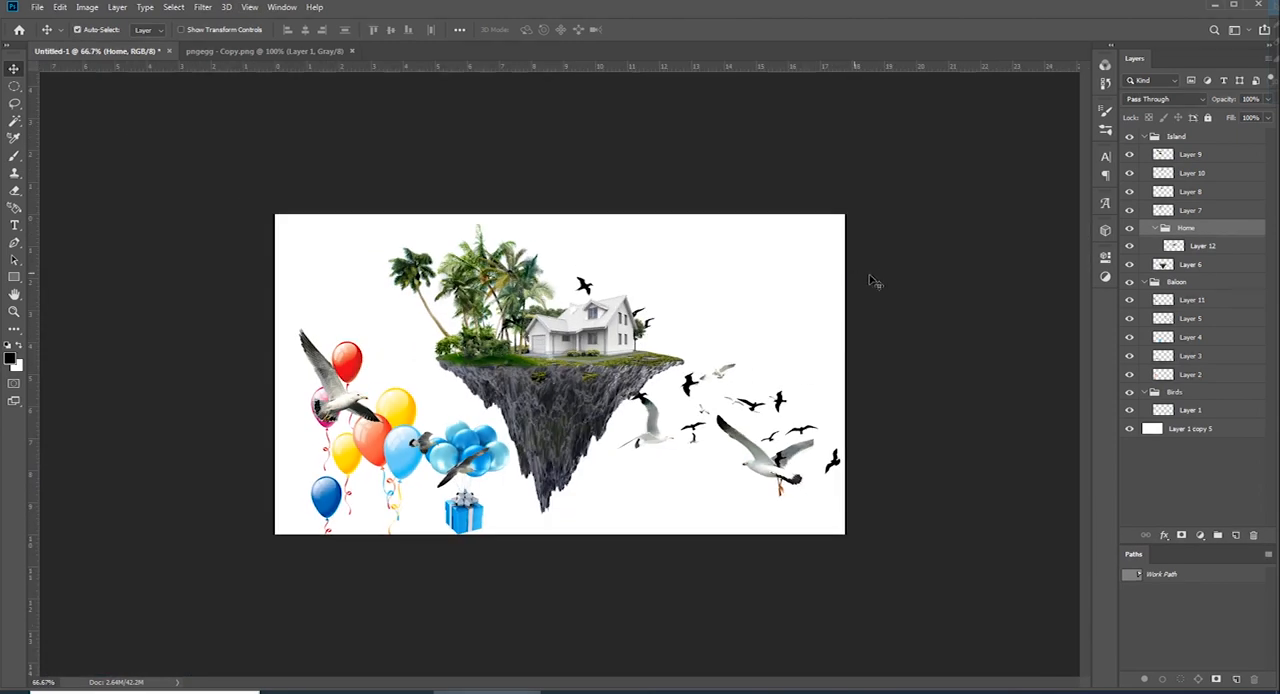
Select the Island group together with Layer 6 and nudge the whole island to the right and slightly down
click(1168, 140)
ctrl+click(1213, 265)
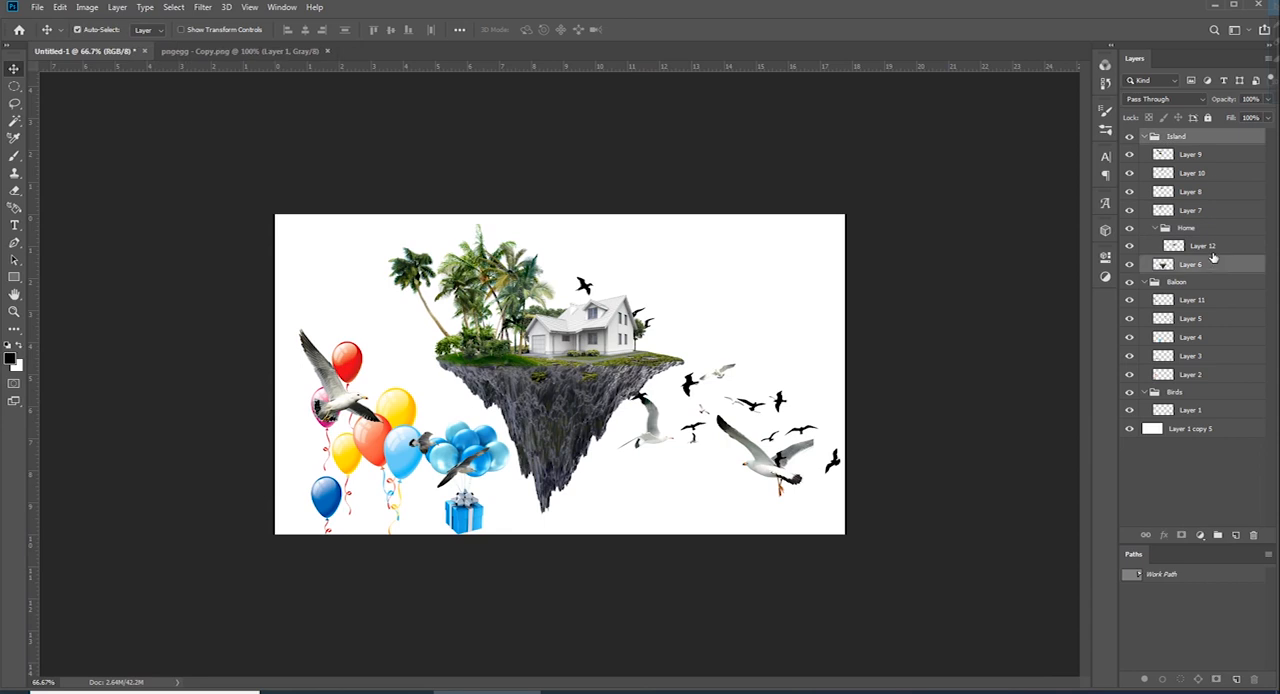
key(shift+Right)
key(shift+Right)
key(shift+Right)
key(shift+Right)
key(shift+Right)
key(shift+Right)
key(shift+Down)
key(shift+Right)
key(shift+Right)
key(shift+Right)
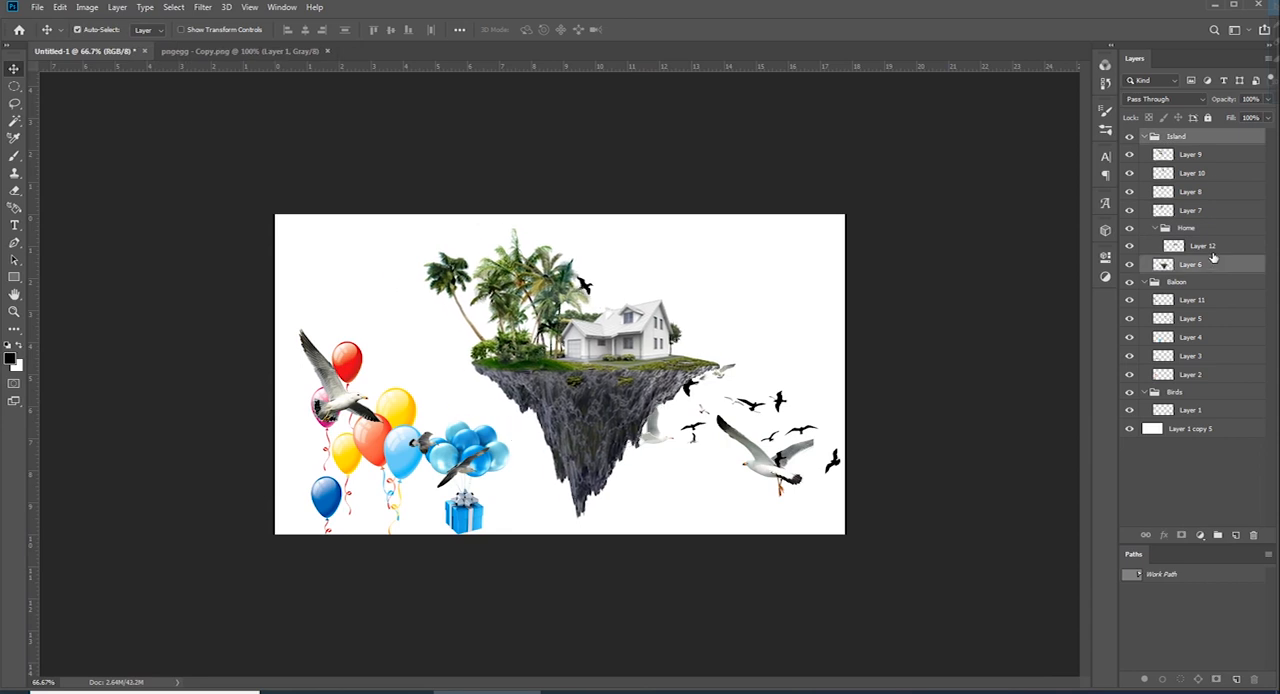
key(shift+Down)
Move the three seagulls' Layer 11 into the Birds group and put that group above the Island group
click(1152, 285)
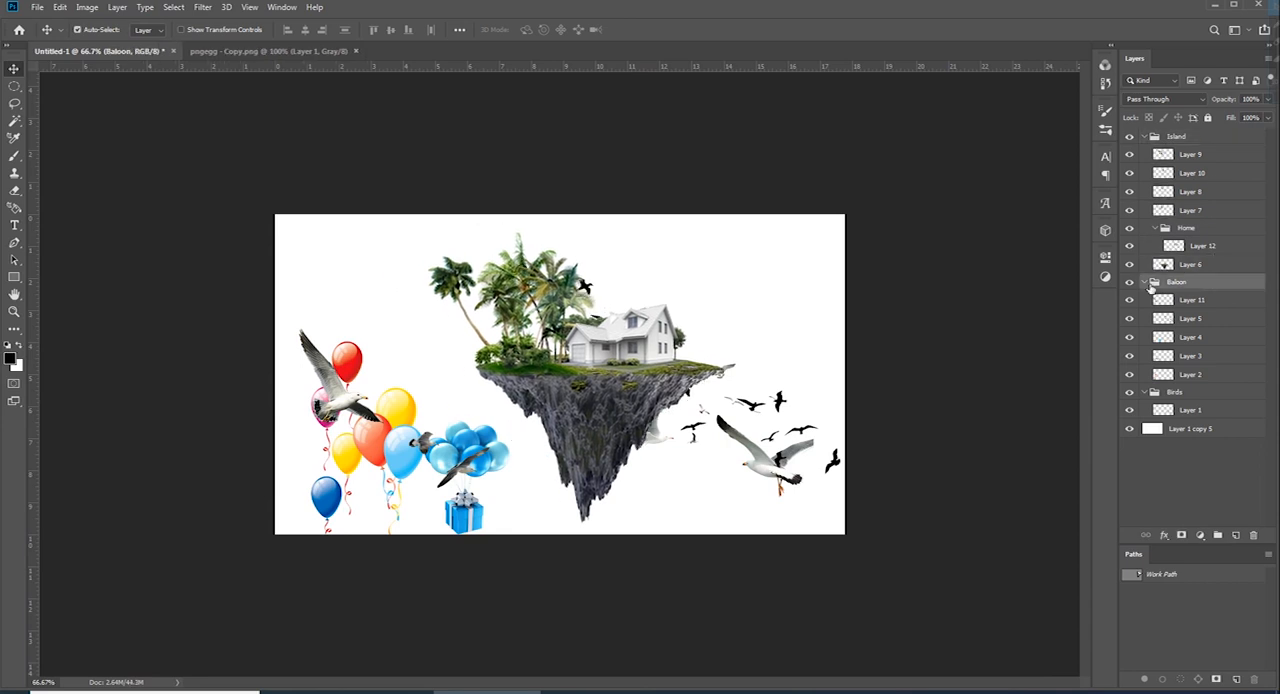
click(1144, 282)
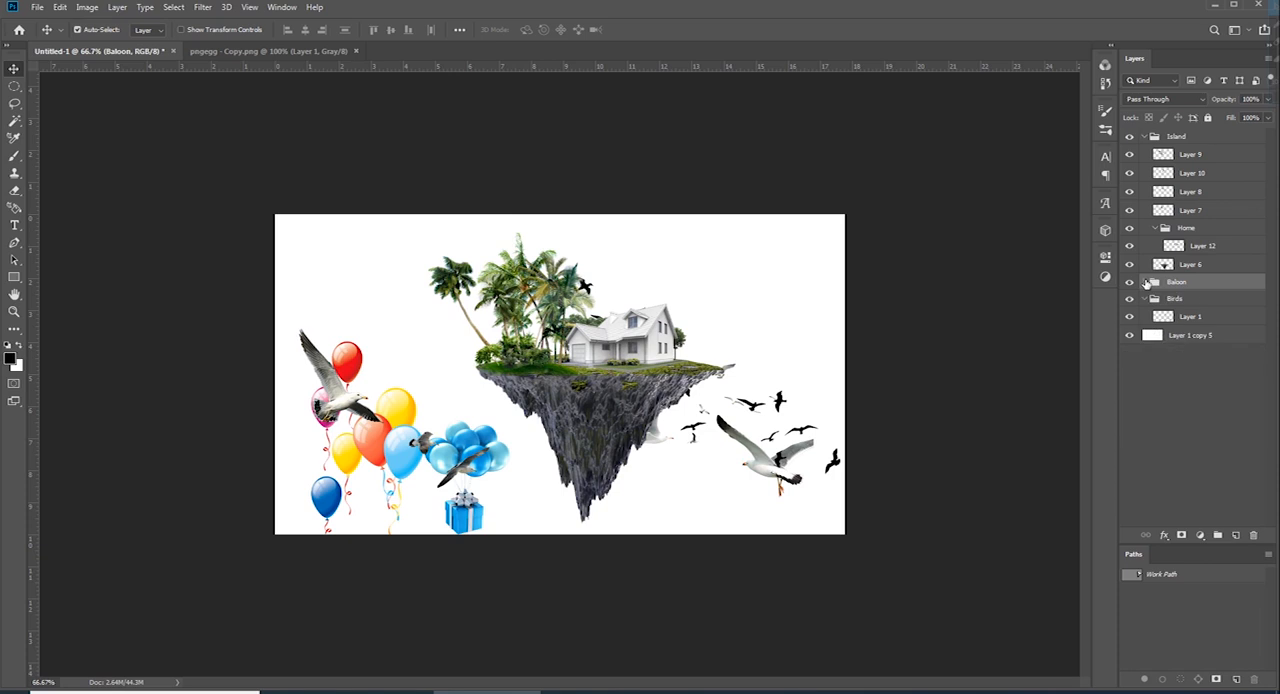
click(1155, 300)
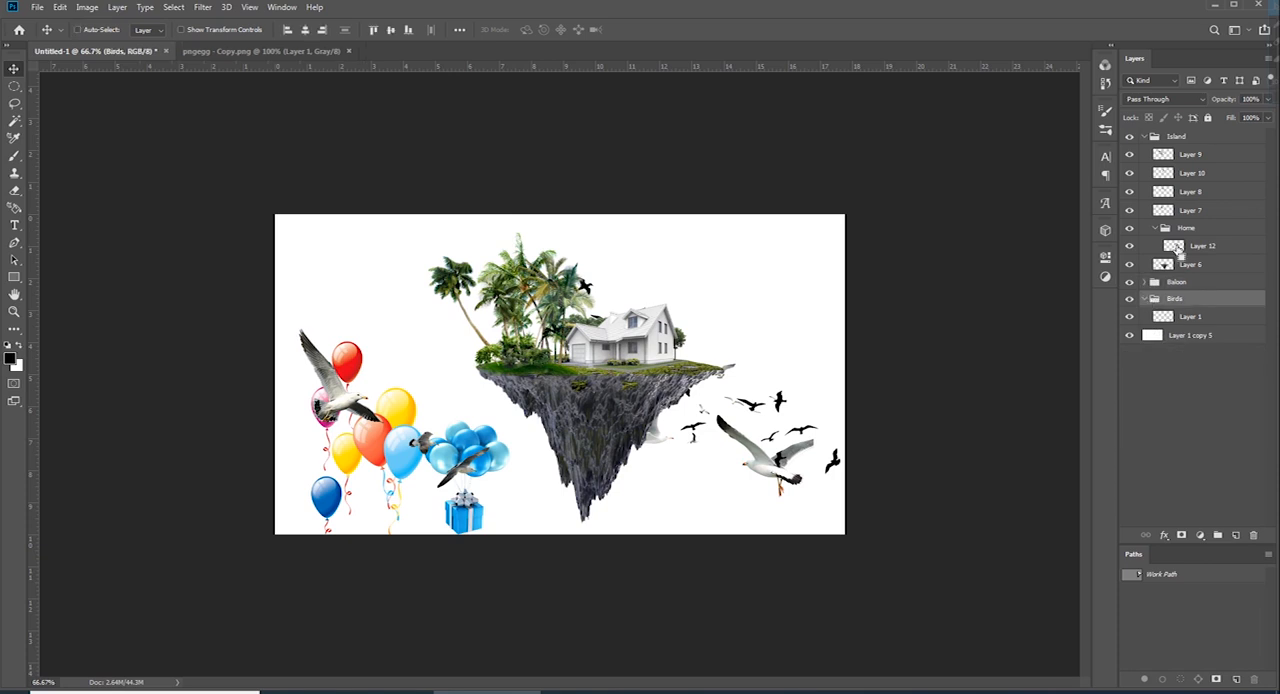
click(1156, 230)
click(322, 375)
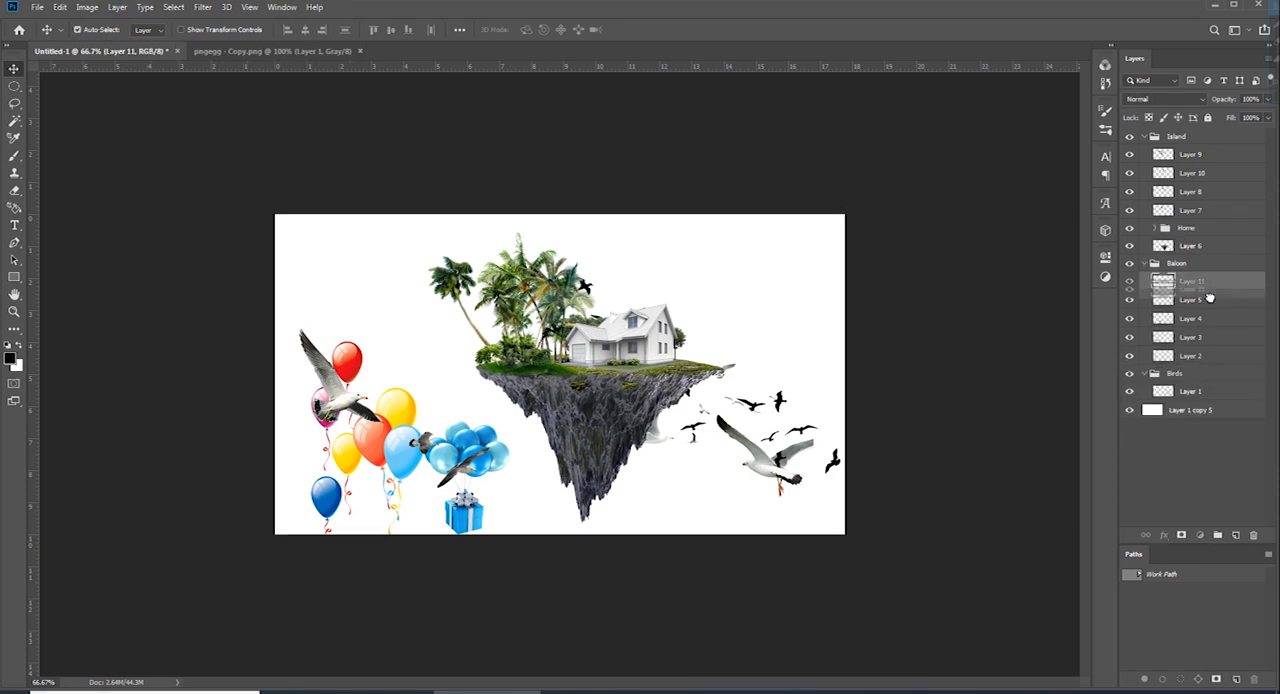
drag(1198, 383, 1203, 131)
click(1144, 355)
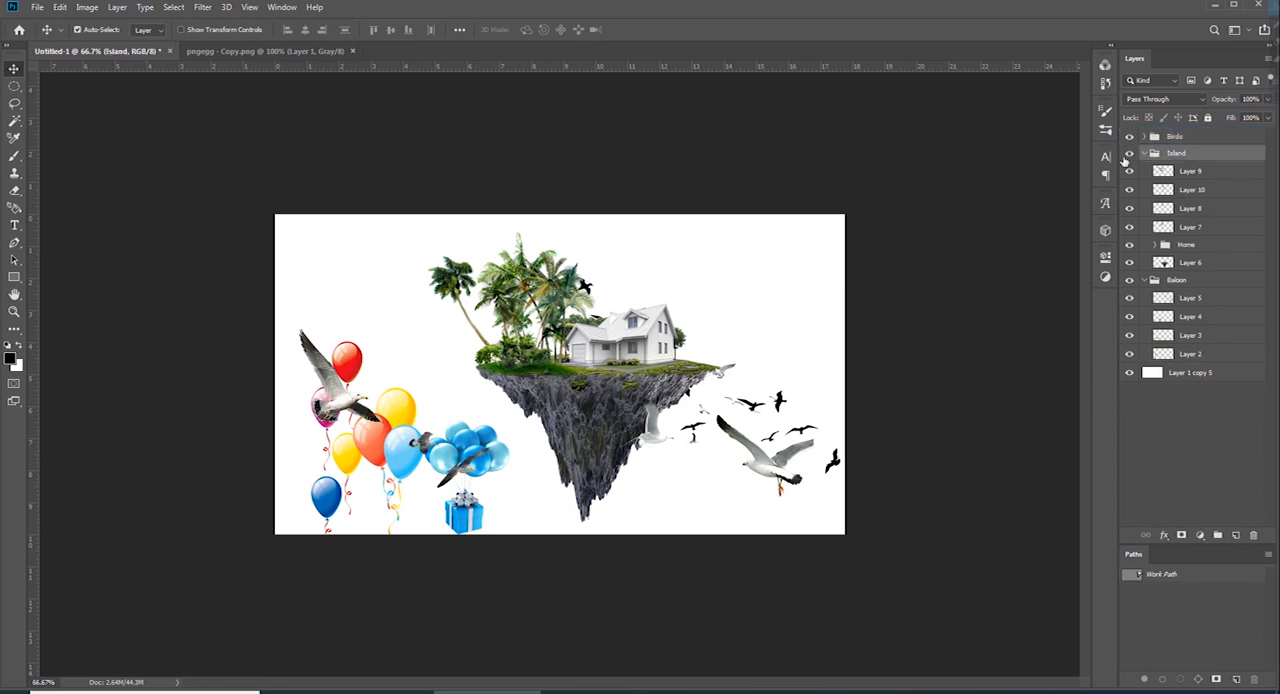
Shift the Birds group slightly to the right and down
click(1188, 139)
key(ctrl+t)
mouse_move(718, 373)
mouse_down()
mouse_move(740, 400)
mouse_move(736, 376)
mouse_up()
key(Return)
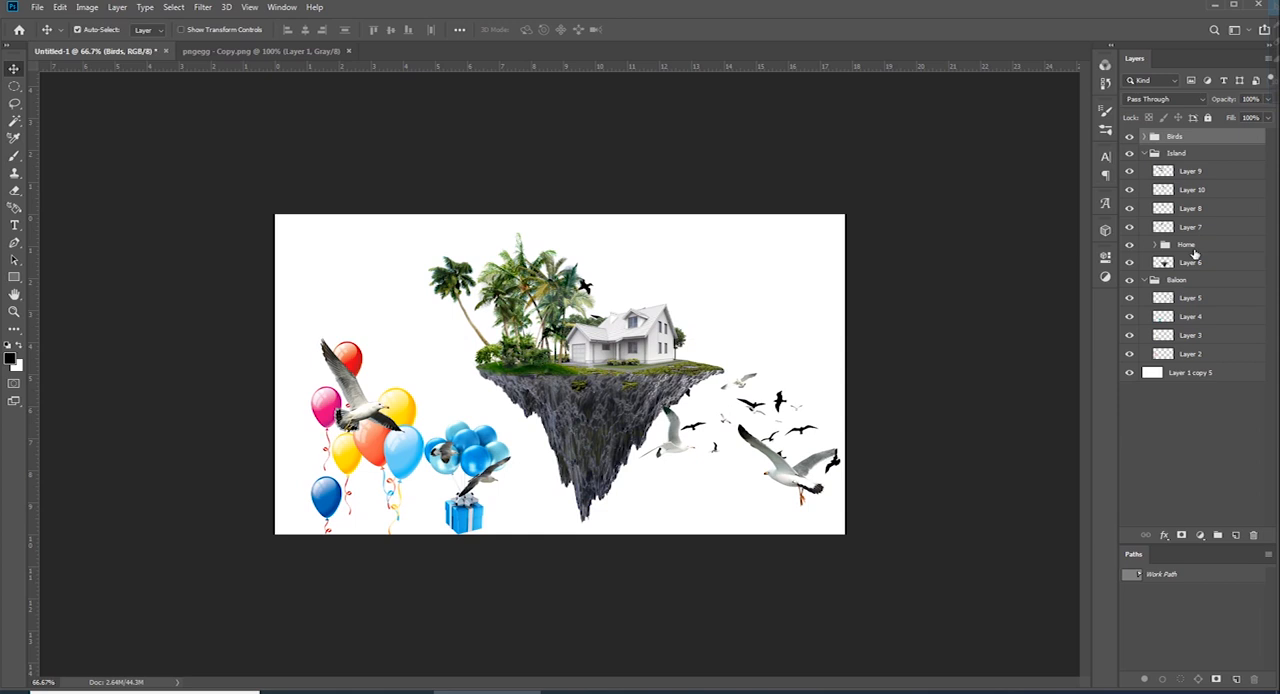
Scale down the Baloon group
click(1176, 280)
key(ctrl+t)
drag(576, 272, 562, 306)
key(Return)
Reposition the black birds of Layer 5 lower beside the island and move that layer into the Birds group
click(1189, 298)
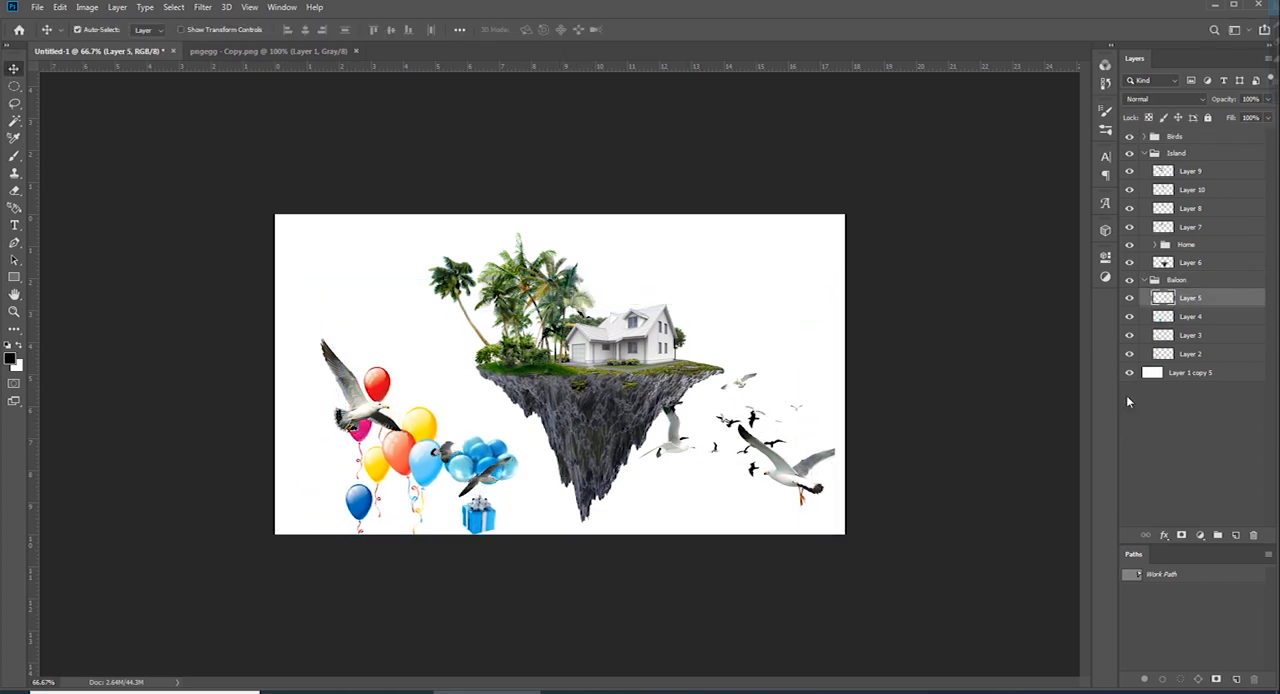
drag(734, 440, 730, 488)
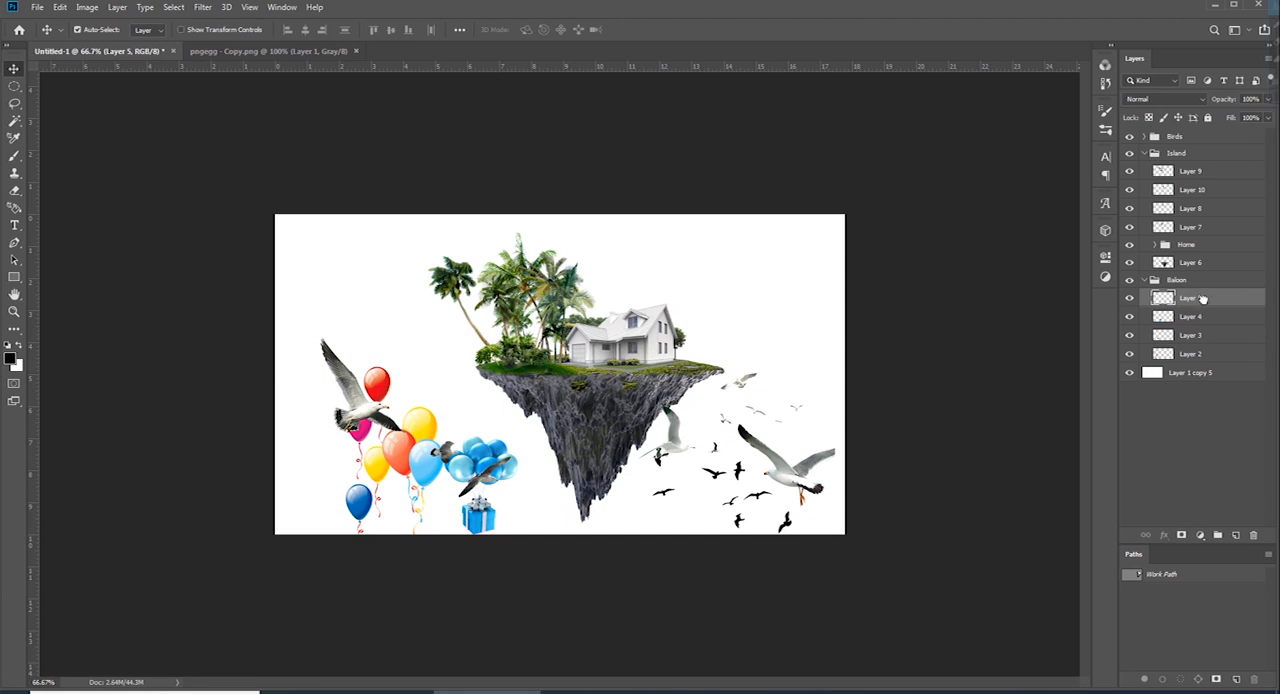
drag(1203, 298, 1186, 146)
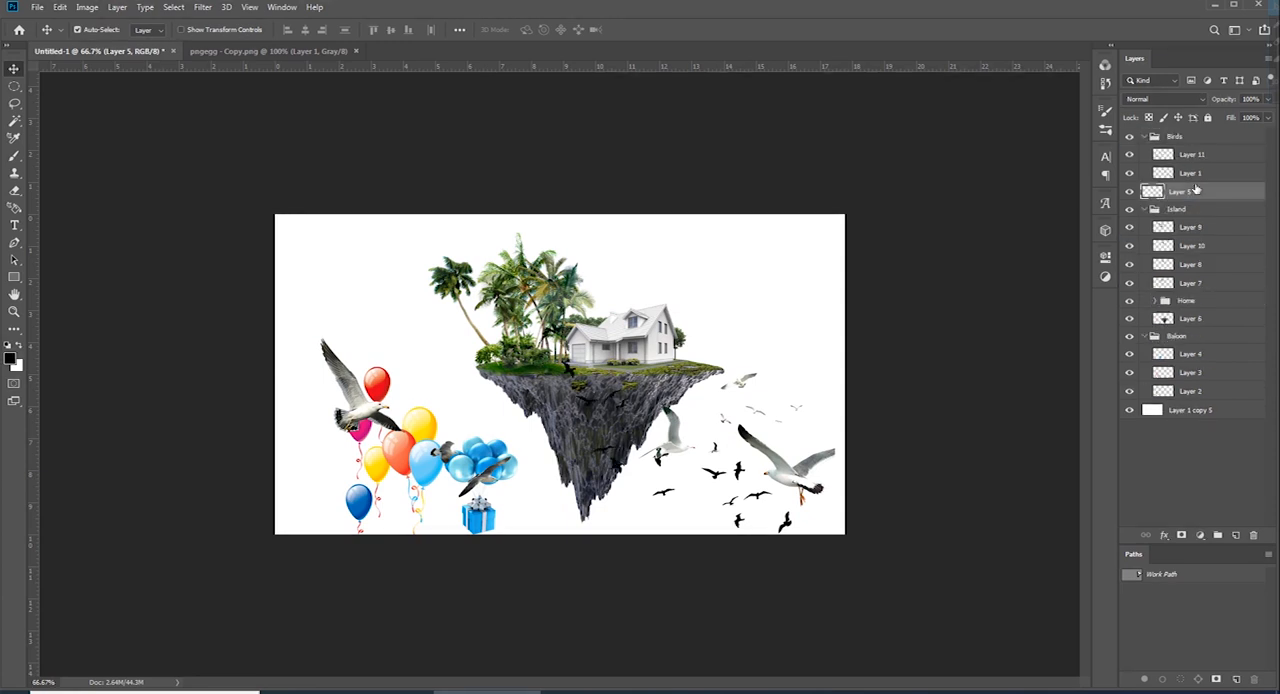
click(1145, 137)
Scale the Baloon group to 80.61% and move it up beside the island's left end
click(1176, 283)
key(ctrl+t)
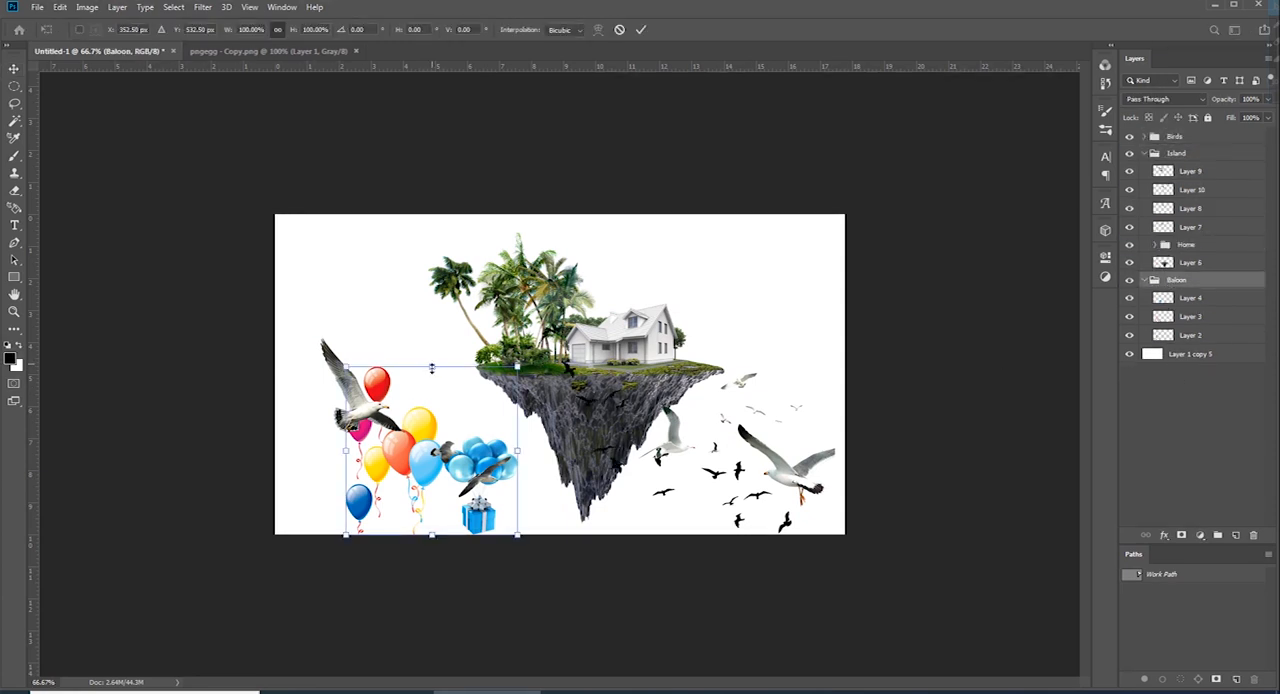
drag(423, 366, 426, 397)
drag(430, 445, 409, 370)
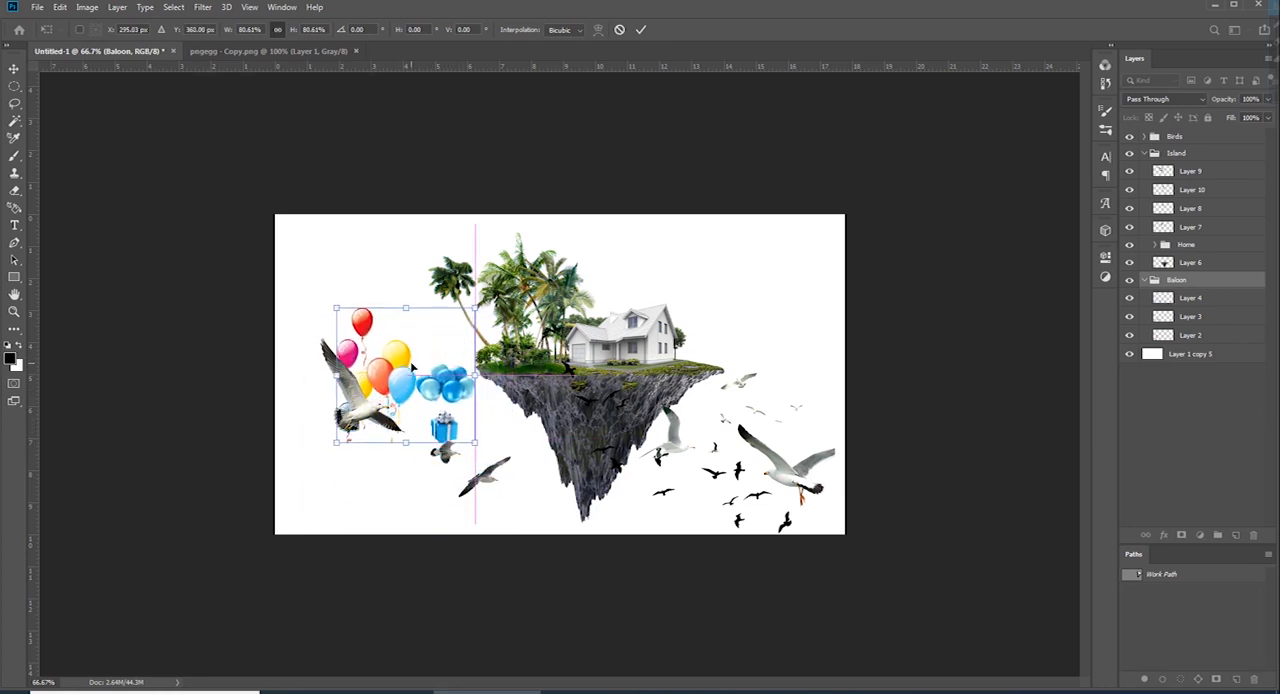
key(Return)
Nudge the three seagulls of Layer 11 down, away from the balloons
click(356, 415)
key(shift+Down)
key(shift+Down)
key(shift+Down)
key(shift+Down)
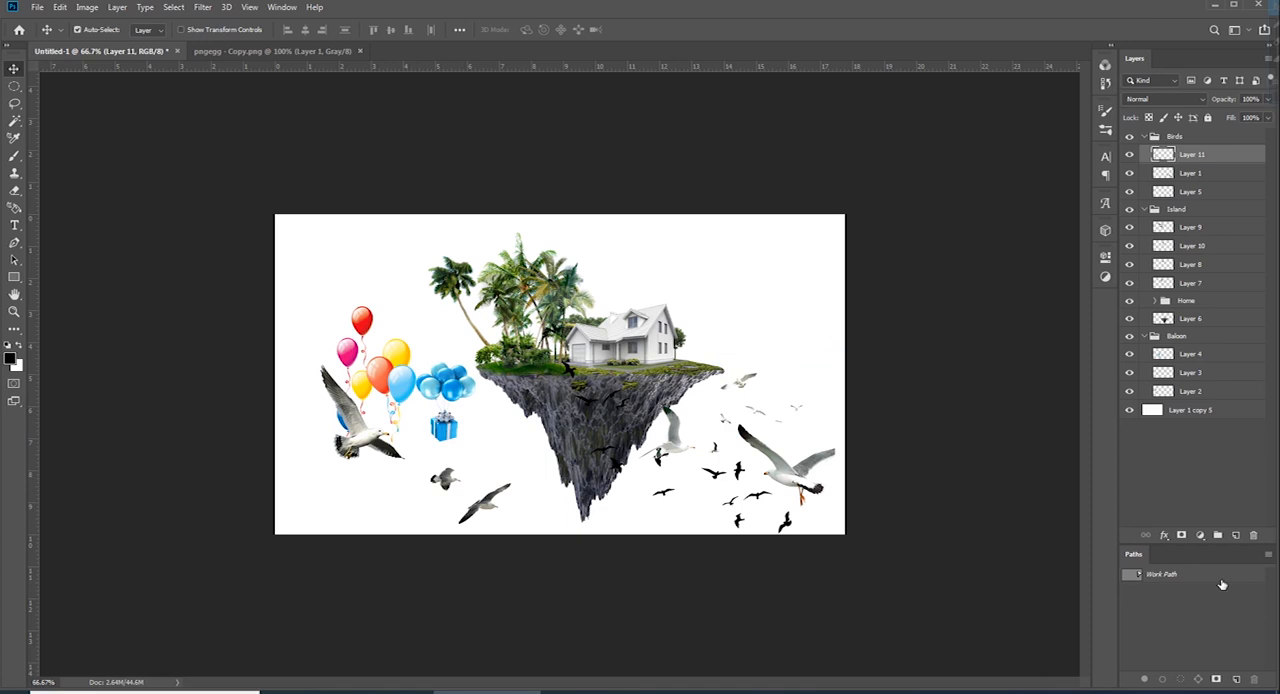
Delete the Work Path and add a Gradient Overlay to the white background layer, Layer 1 copy 5
click(1221, 580)
key(Delete)
click(1181, 411)
click(1165, 536)
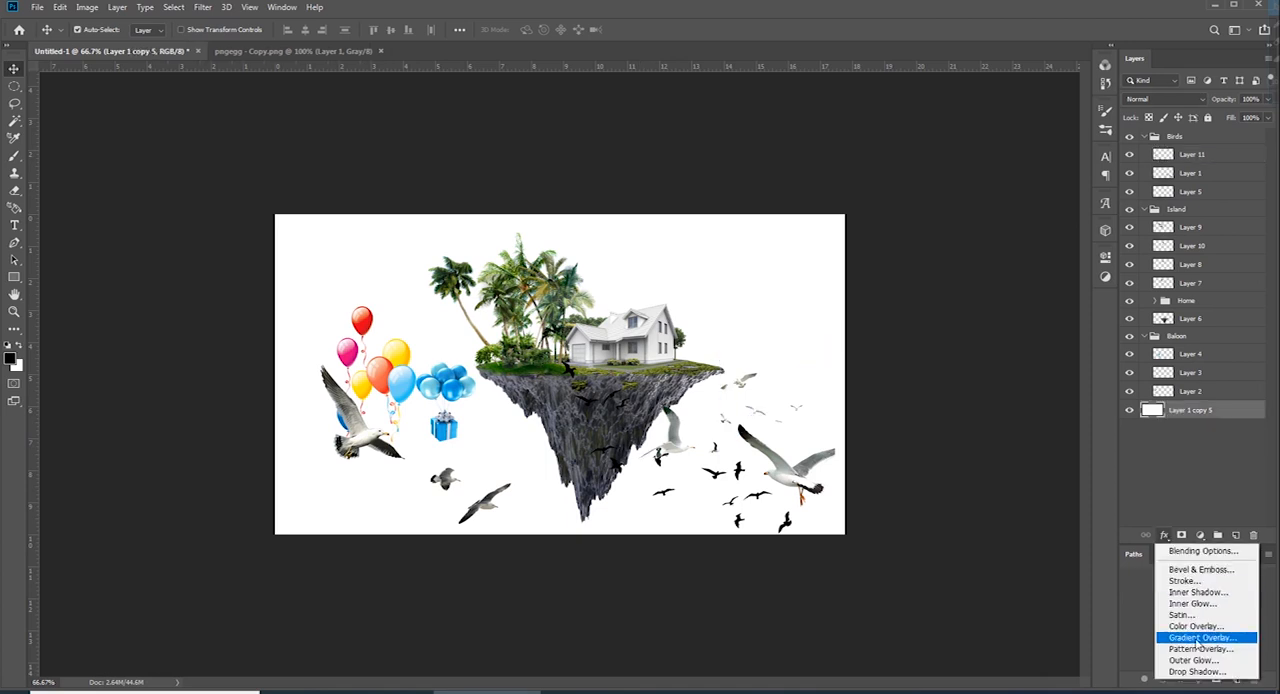
click(1192, 638)
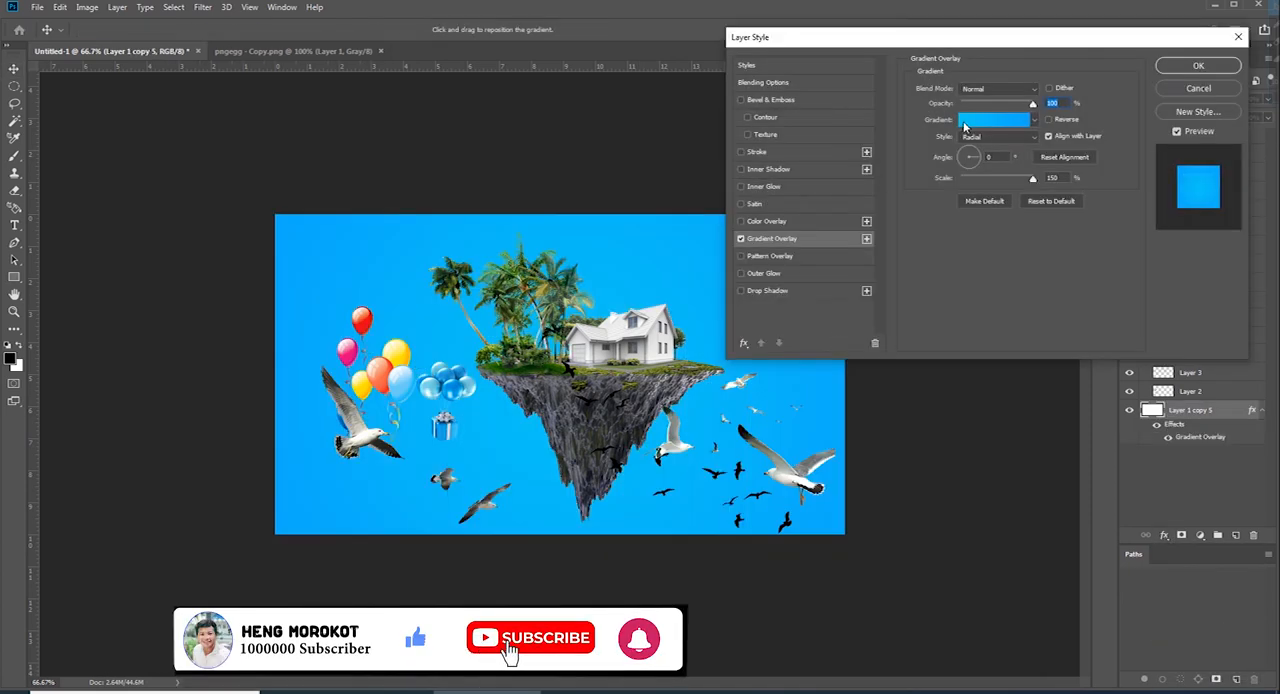
Change the overlay gradient's first colour stop at location 0% to a near-white pale blue and apply the layer style
click(965, 122)
click(845, 363)
click(846, 364)
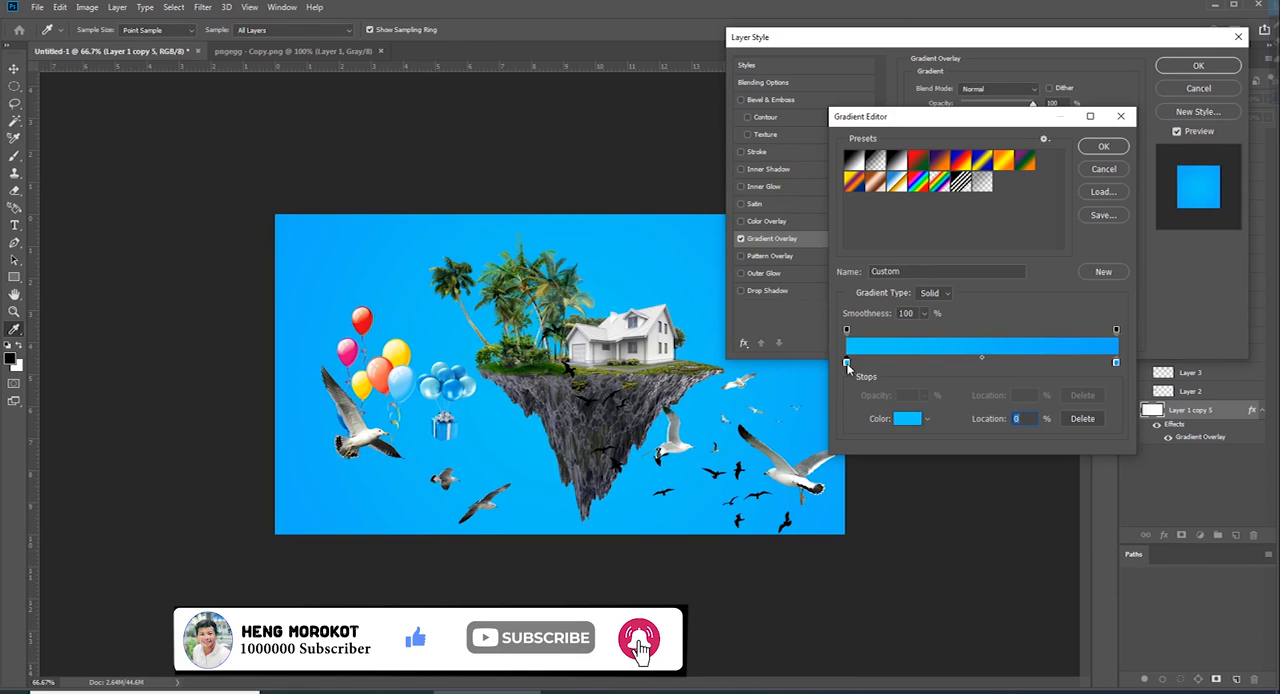
click(912, 421)
click(860, 150)
click(850, 132)
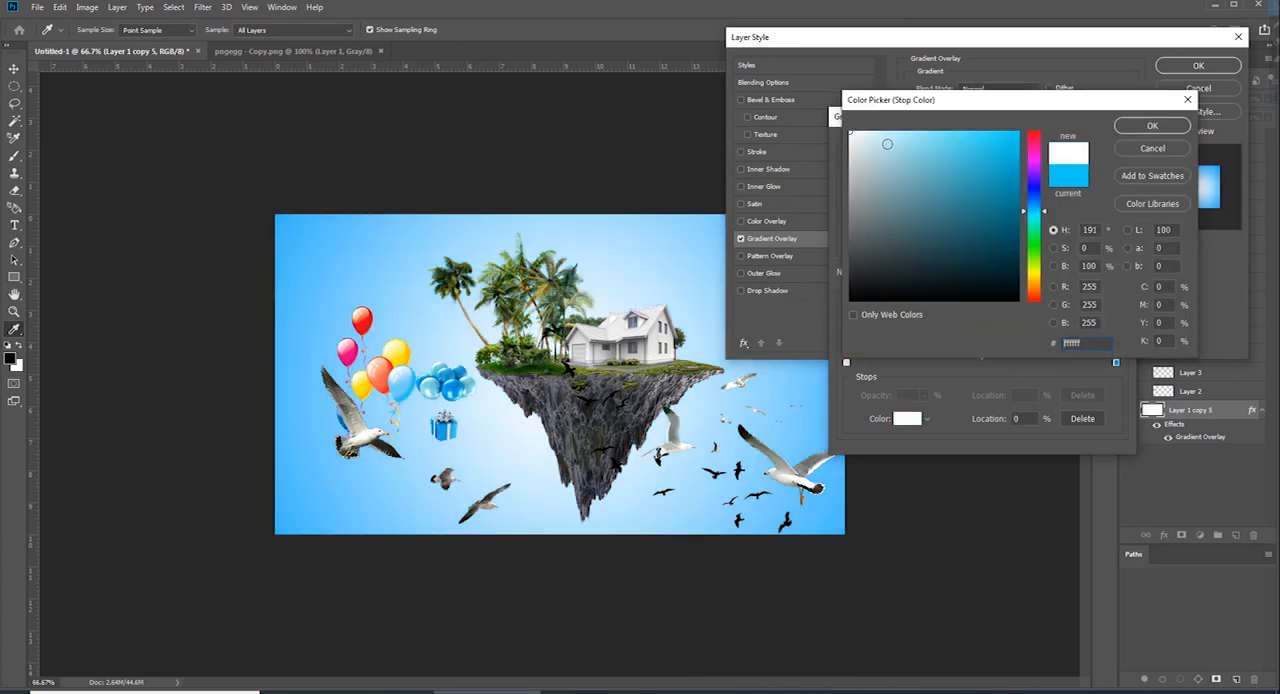
key(Return)
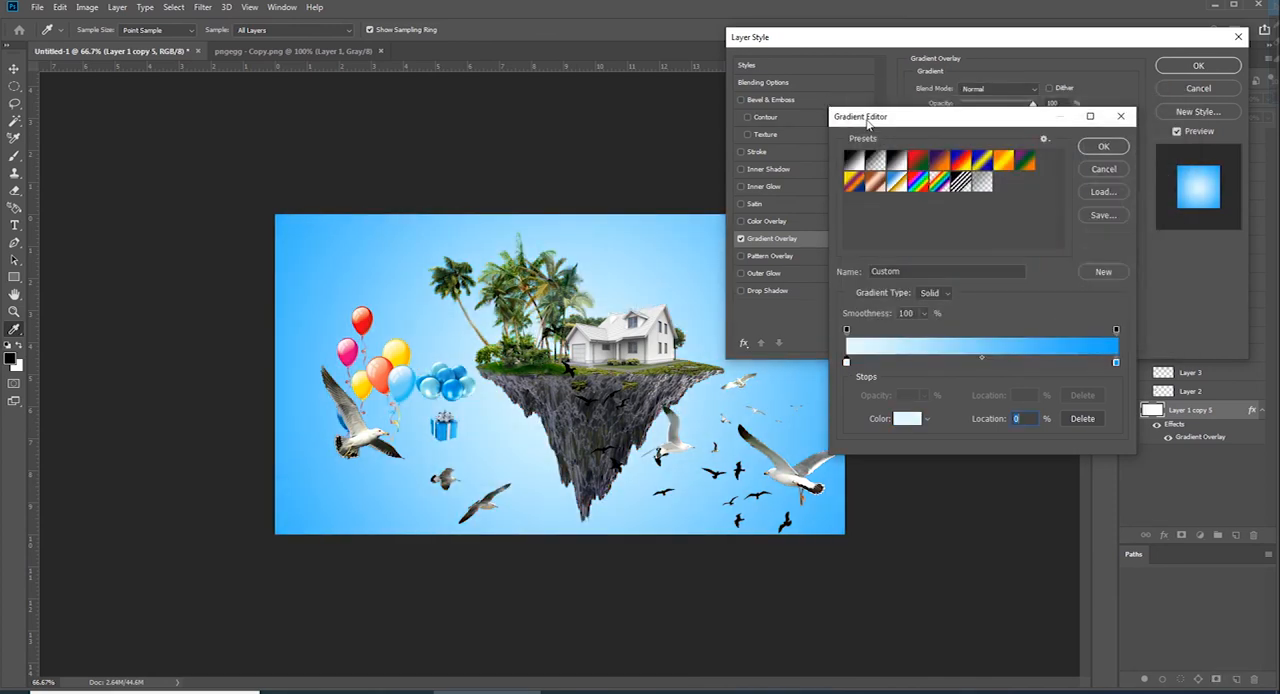
key(Return)
key(Return)
key(ctrl+minus)
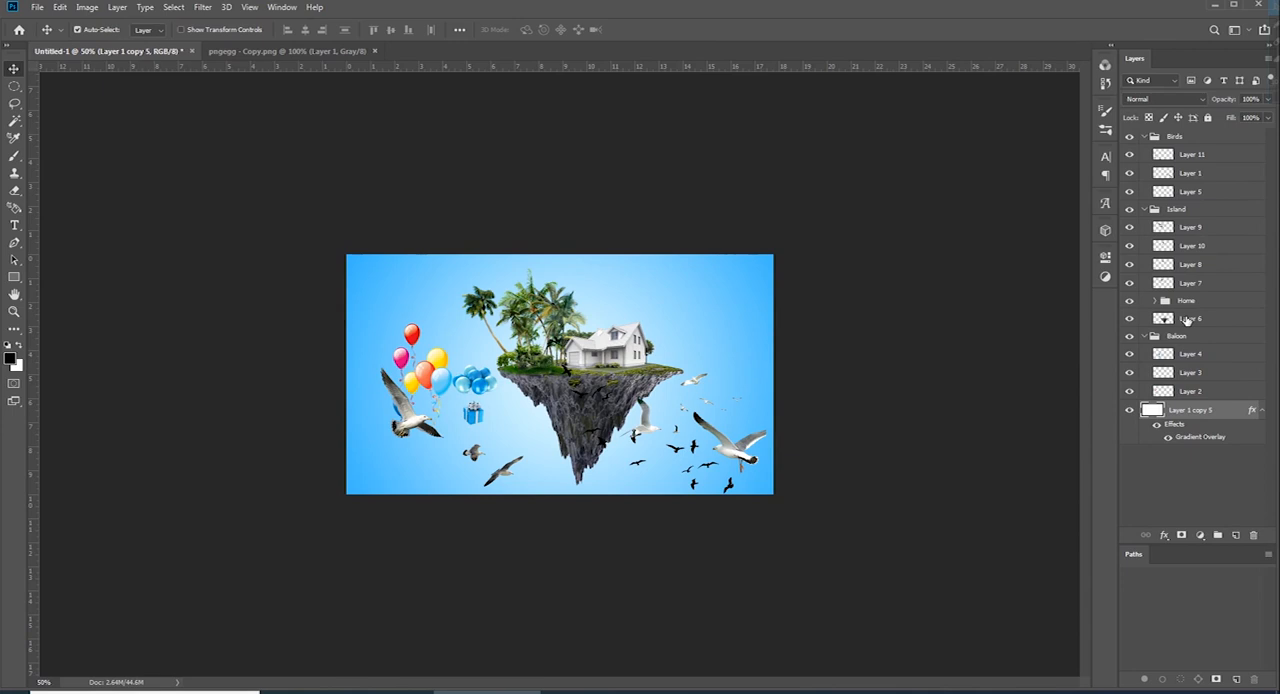
Create a new layer above the Island group, put it in a new group named Clound, and select the layer
click(1146, 209)
click(1144, 137)
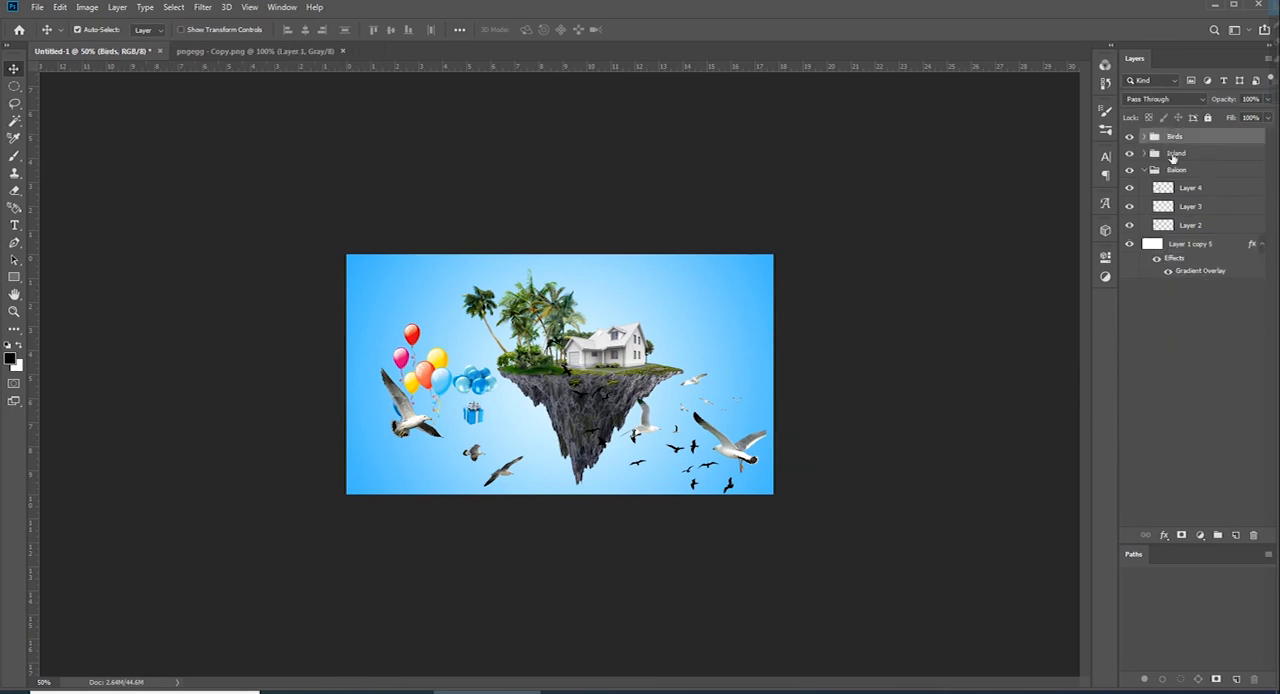
click(1176, 155)
click(1235, 536)
key(ctrl+g)
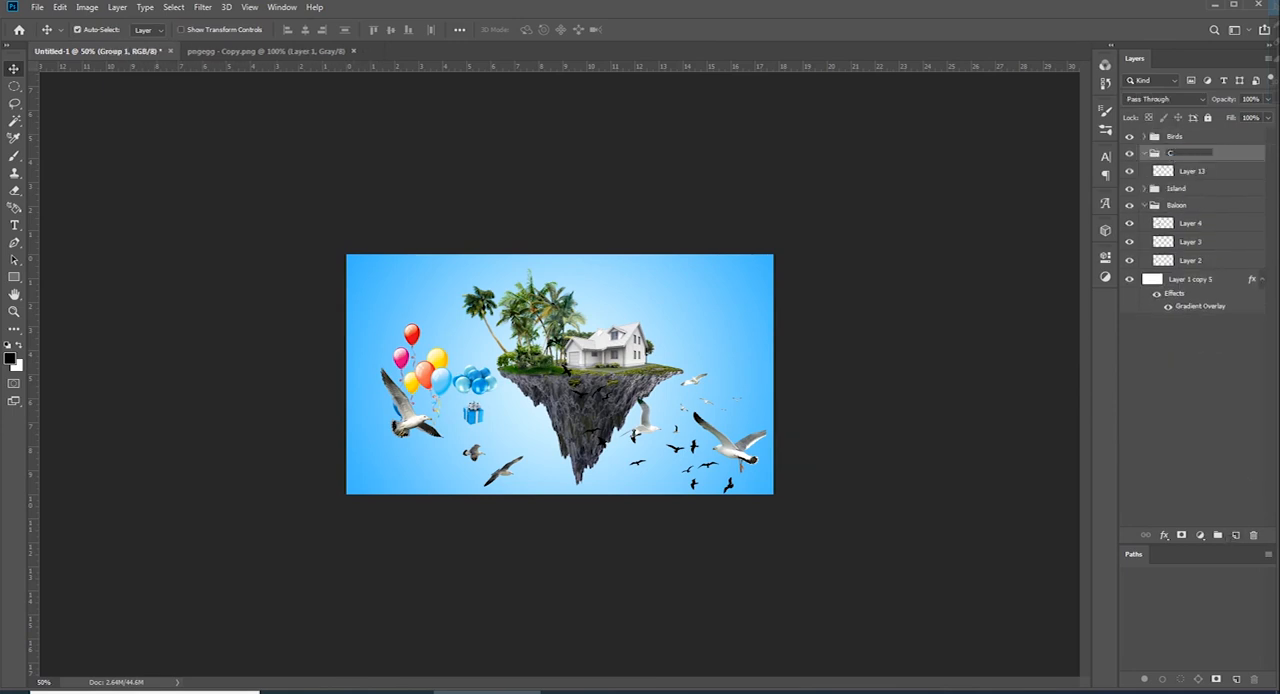
click(1192, 171)
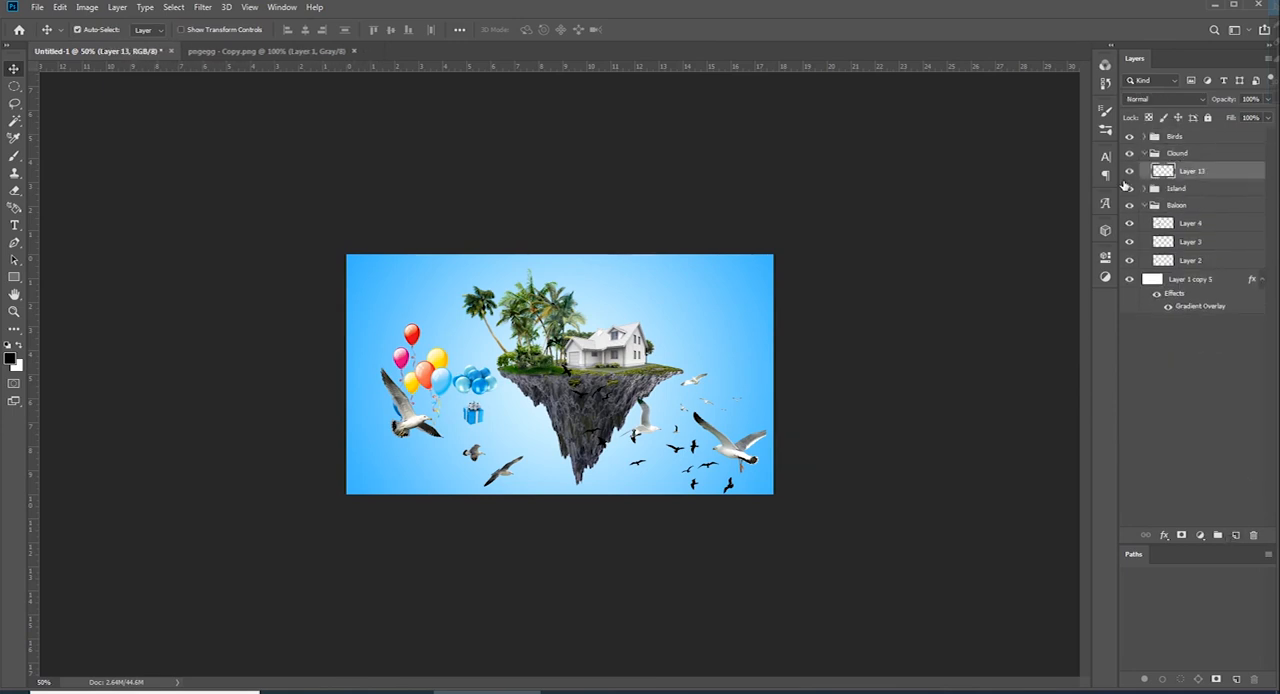
Choose the cloud-shaped brush preset just before line Brush 1 and reduce its size to 500 px
click(1105, 132)
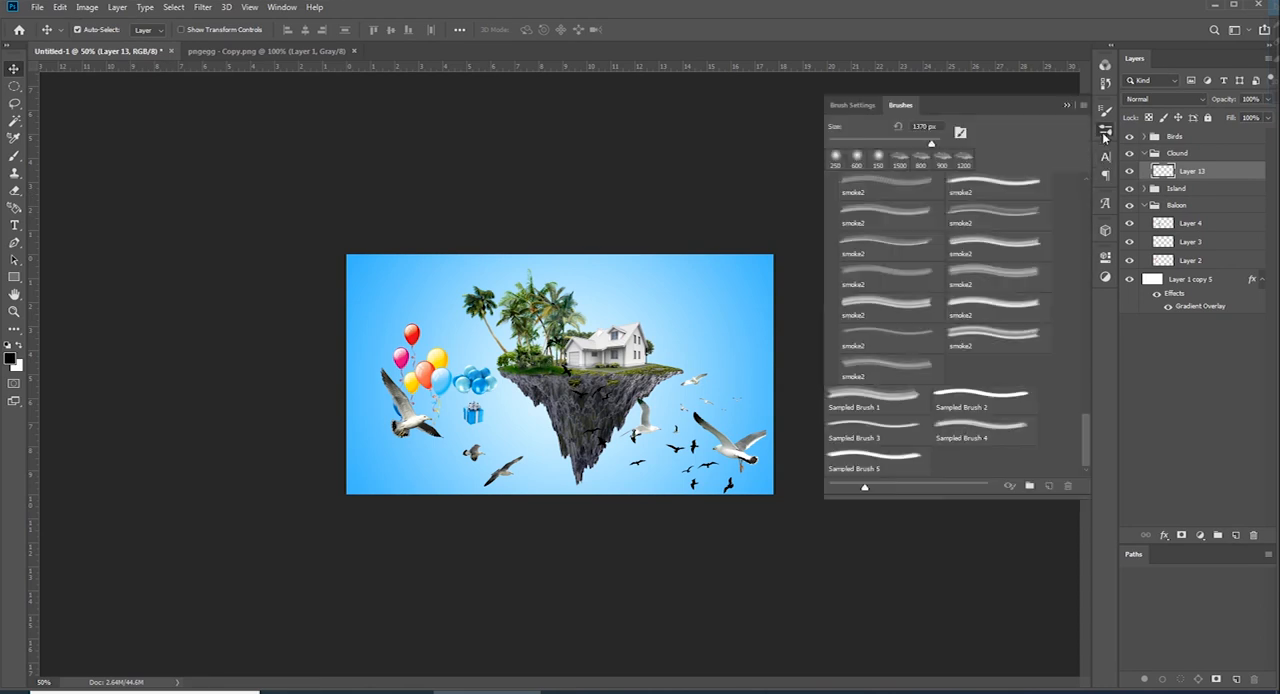
drag(1084, 416, 1087, 270)
click(831, 442)
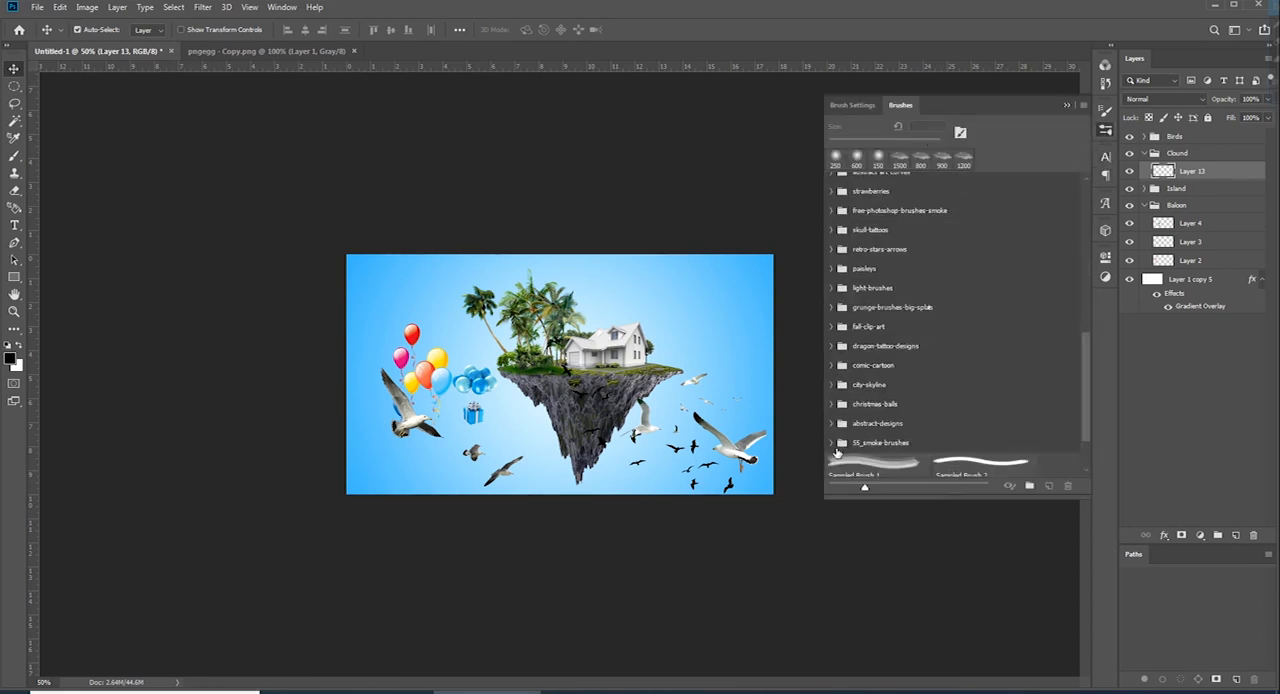
drag(1085, 342, 1083, 265)
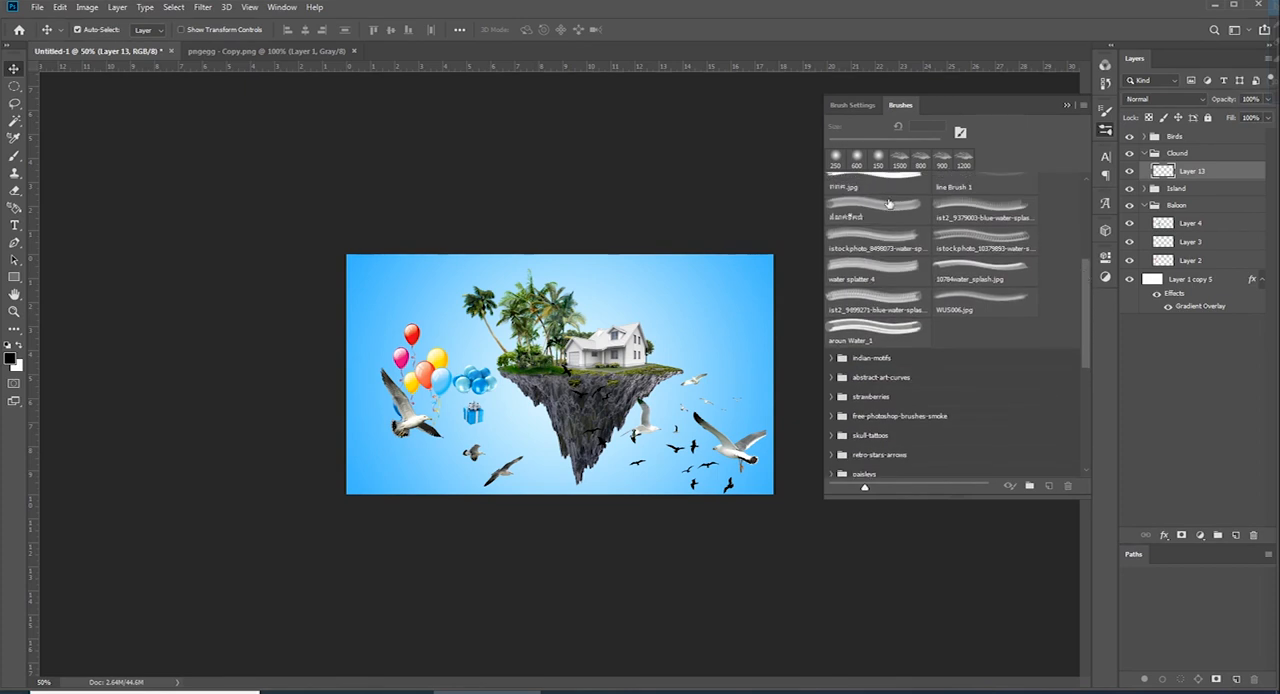
click(876, 185)
key(bracketleft)
key(bracketleft)
key(bracketleft)
key(bracketleft)
key(bracketleft)
key(bracketleft)
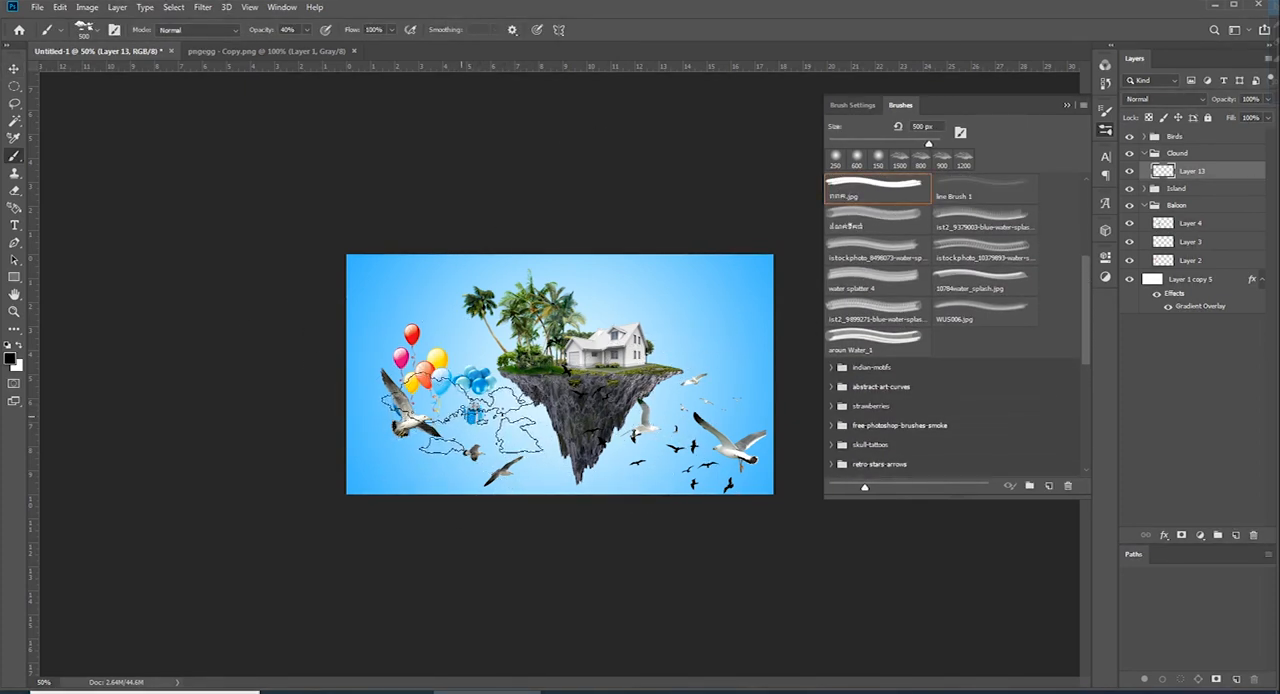
Paint white clouds at 100% opacity on Layer 13 over the balloons, the island's base and both sides of the sky
click(462, 411)
key(ctrl+z)
key(x)
click(461, 411)
key(ctrl+z)
key(0)
click(461, 411)
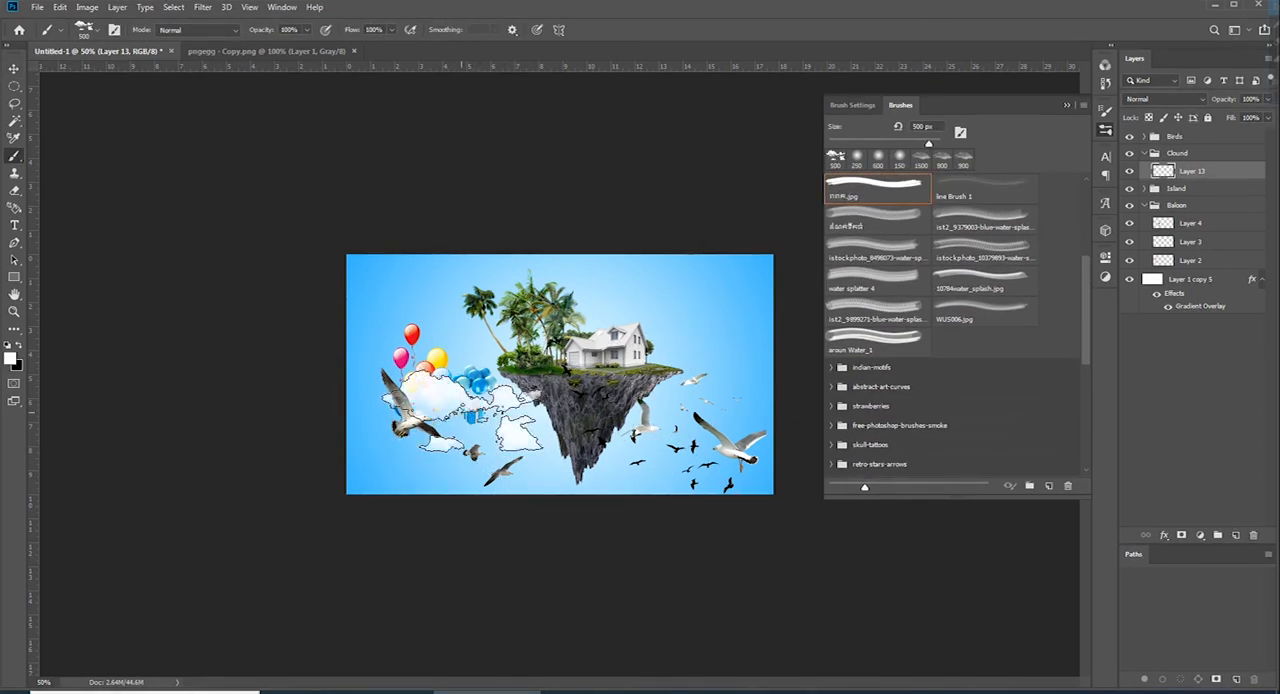
click(675, 425)
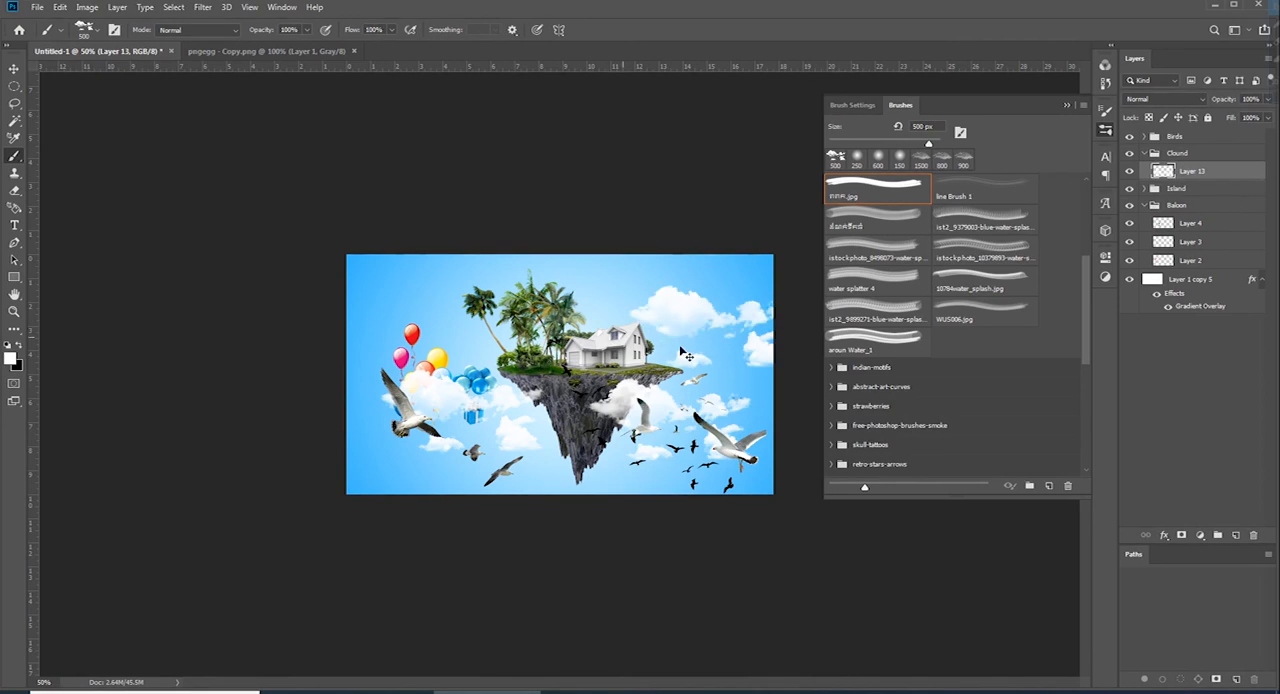
click(715, 335)
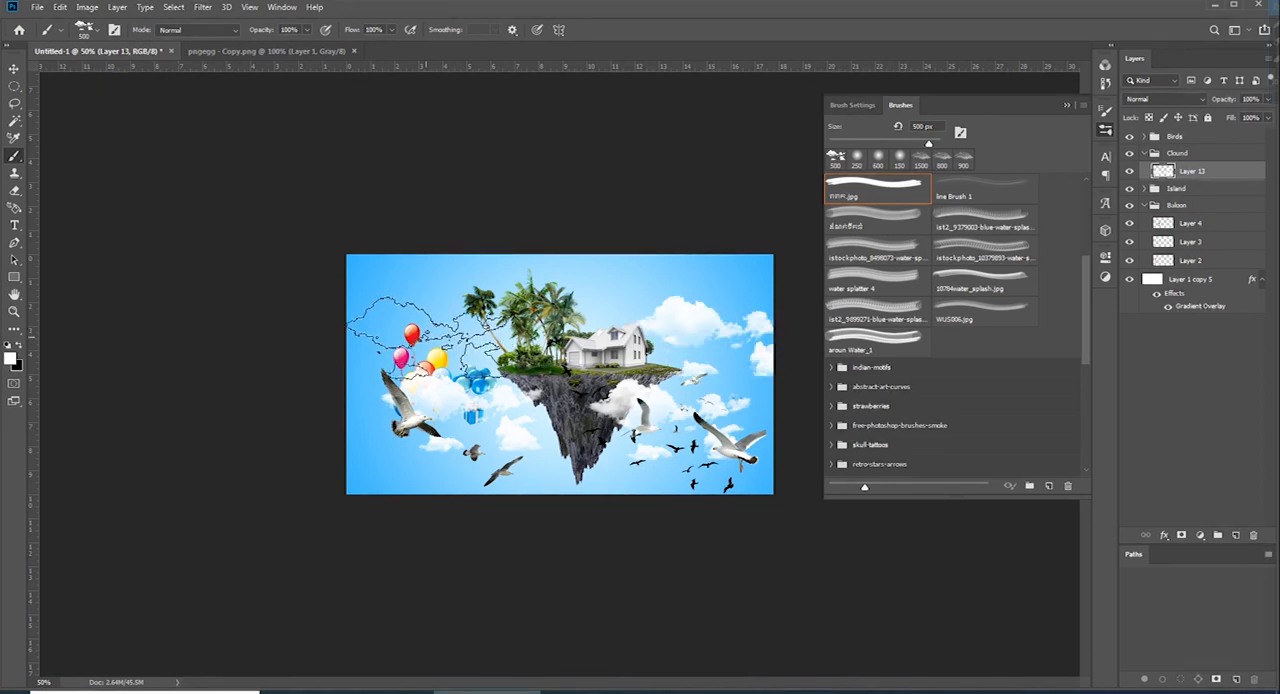
click(423, 340)
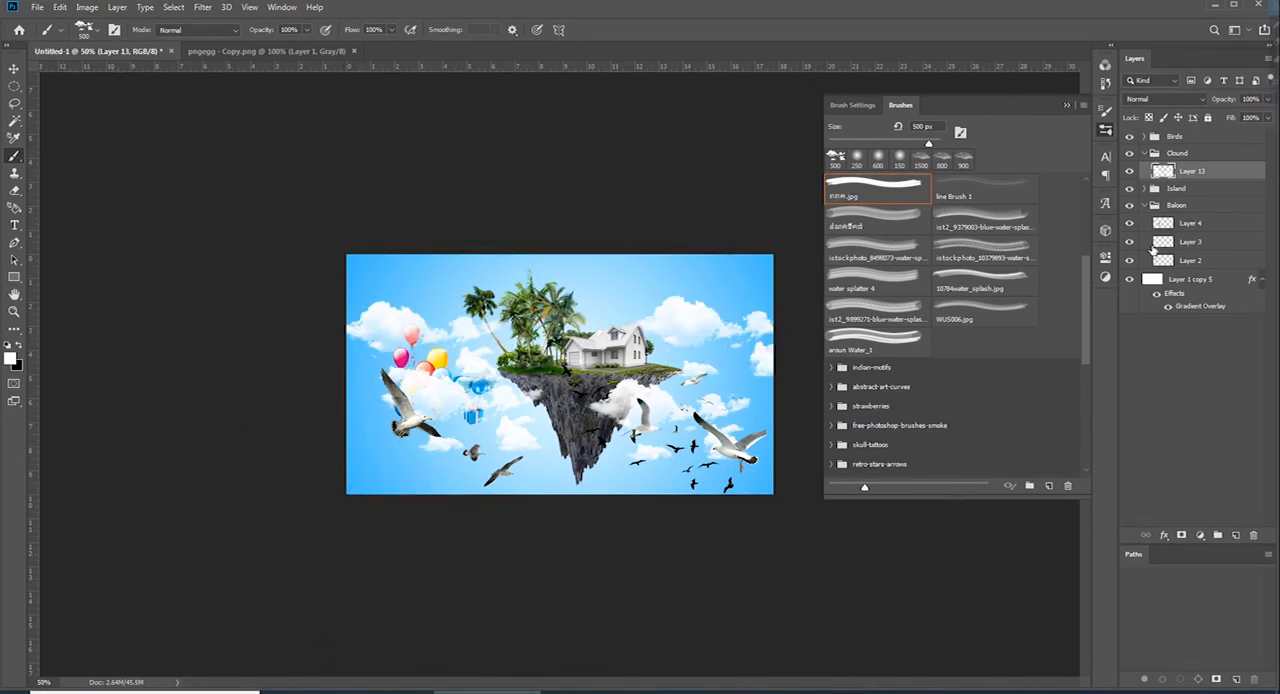
Add a layer above Layer 13 and paint large clouds across the lower scene with Sampled Brush 5 at 1100 px
click(1238, 536)
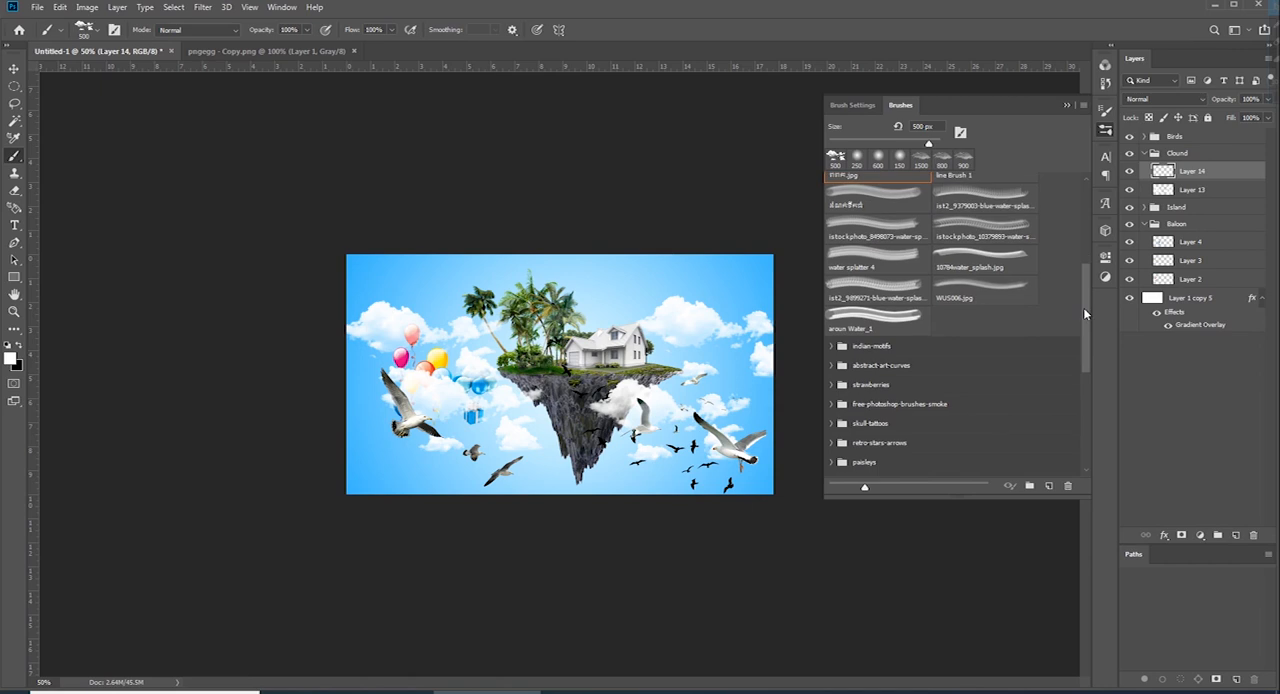
drag(1083, 307, 1016, 447)
click(885, 462)
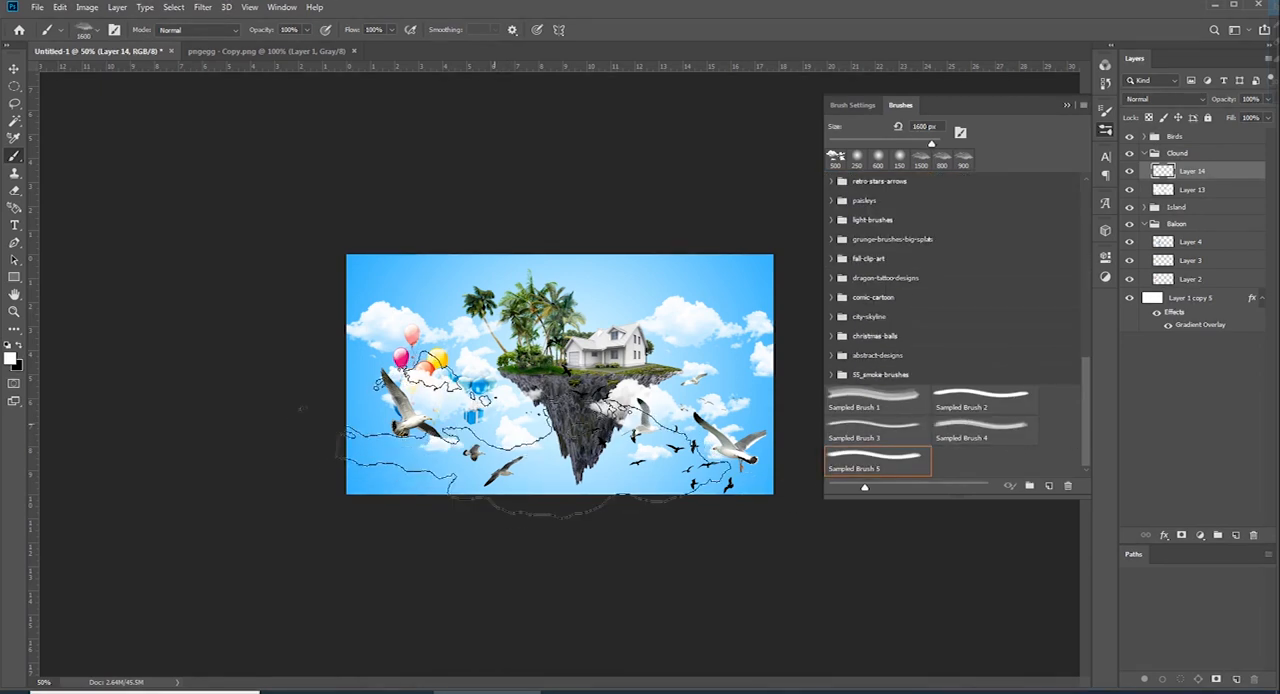
key(bracketleft)
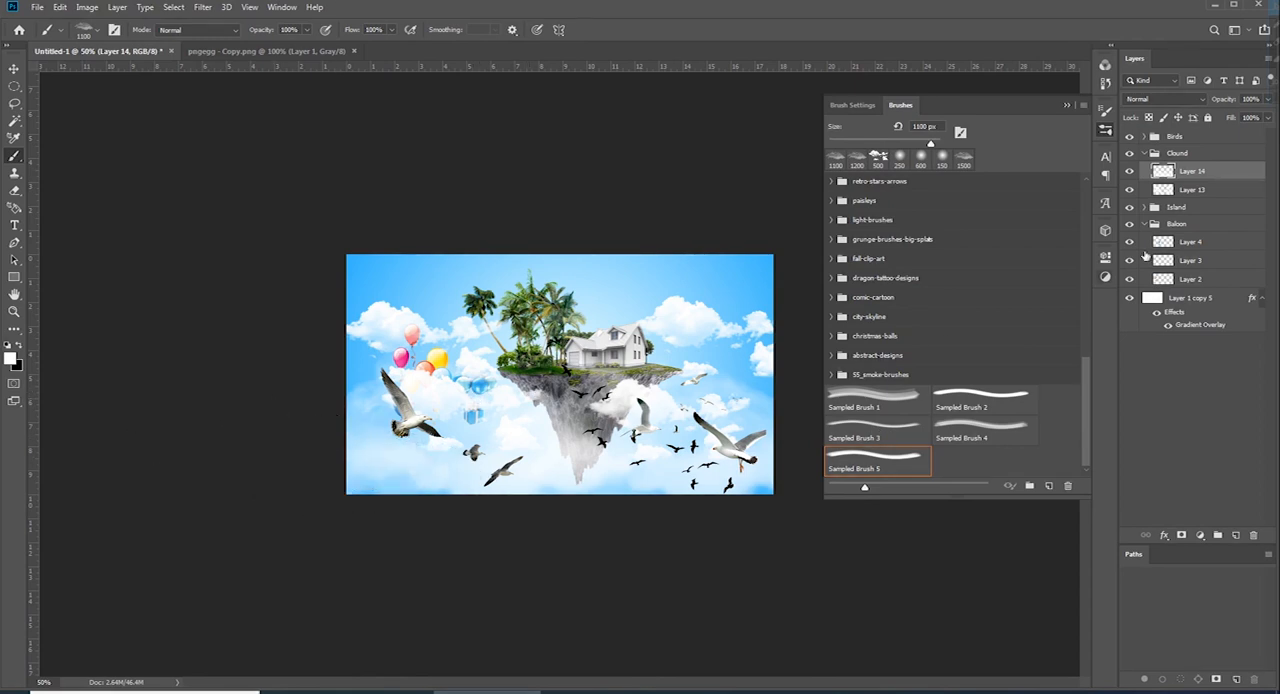
Add masks to Layer 13 and Layer 14 and fade their clouds over the balloons with a soft 600 px brush at 20% opacity
click(1170, 190)
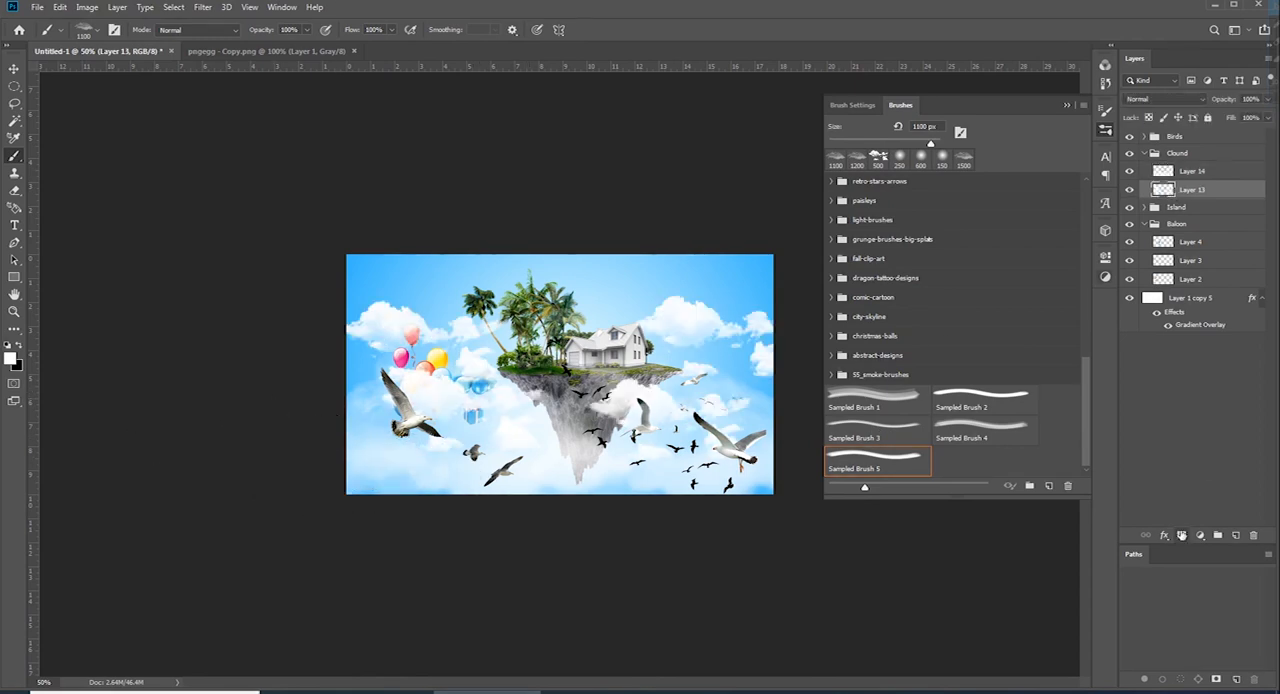
click(1181, 535)
click(920, 157)
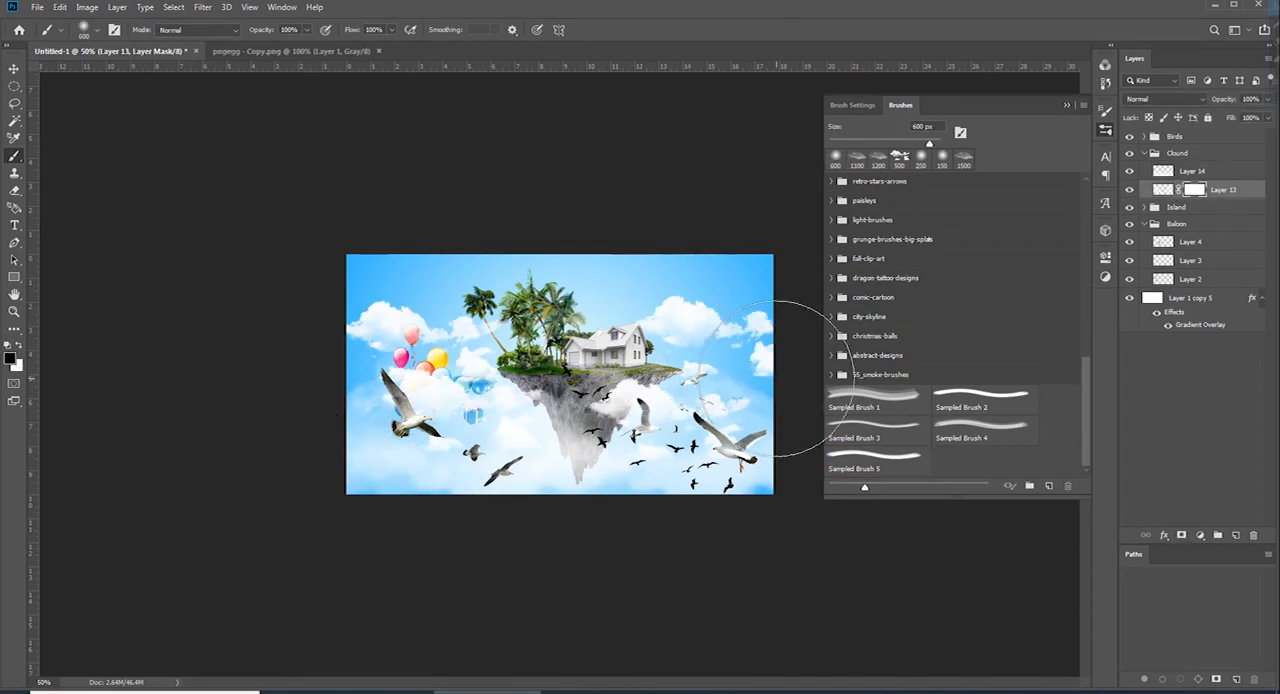
key(2)
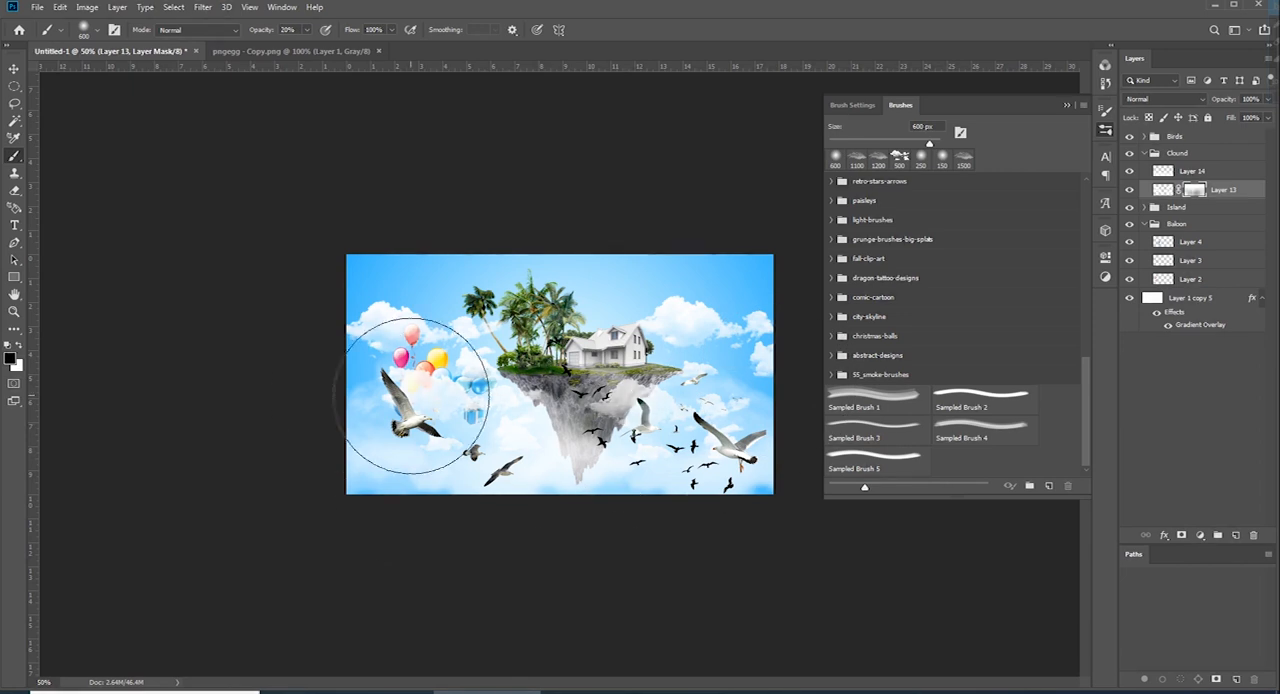
drag(411, 396, 446, 388)
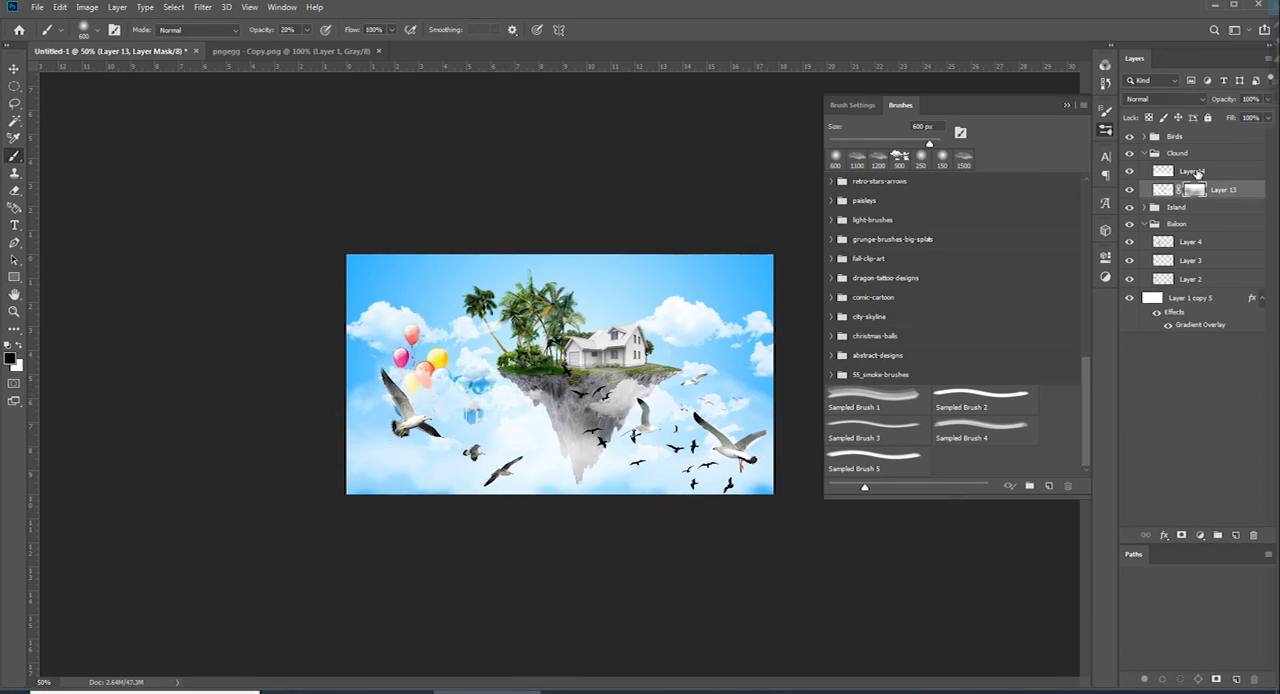
drag(1195, 189, 1196, 172)
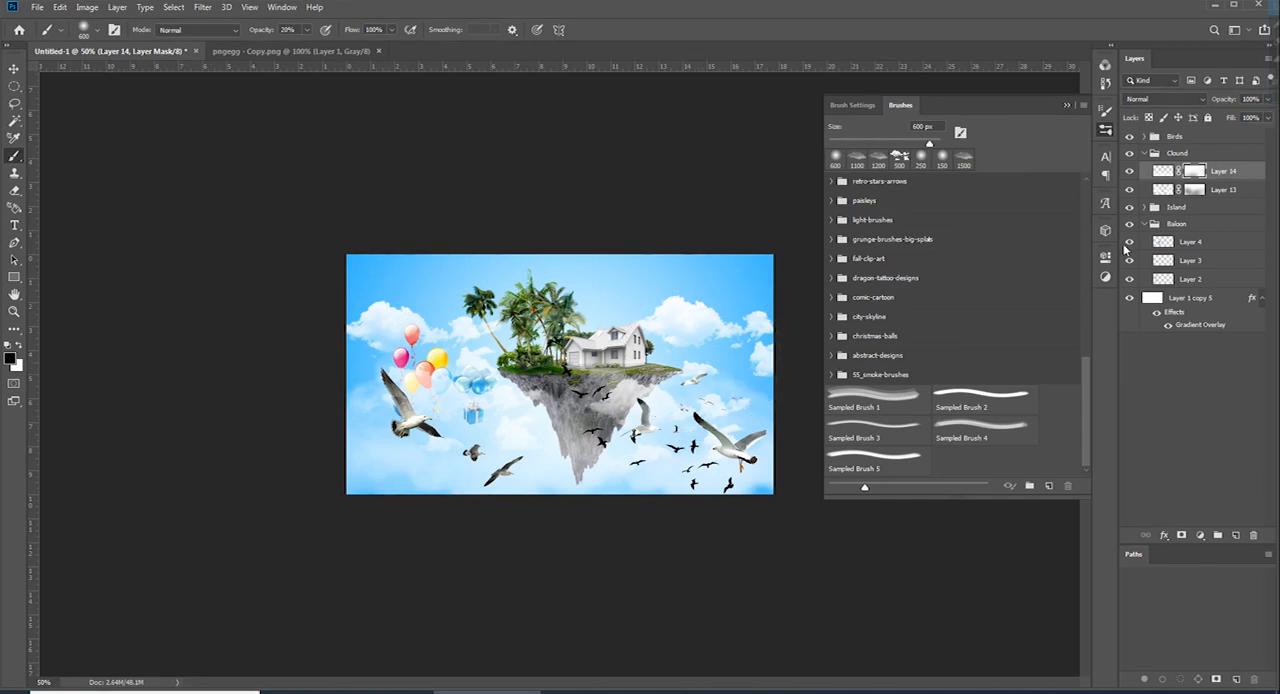
Touch up the mask of Layer 13 with the soft brush reduced to 300 px
click(1195, 189)
key(bracketleft)
key(bracketleft)
key(bracketleft)
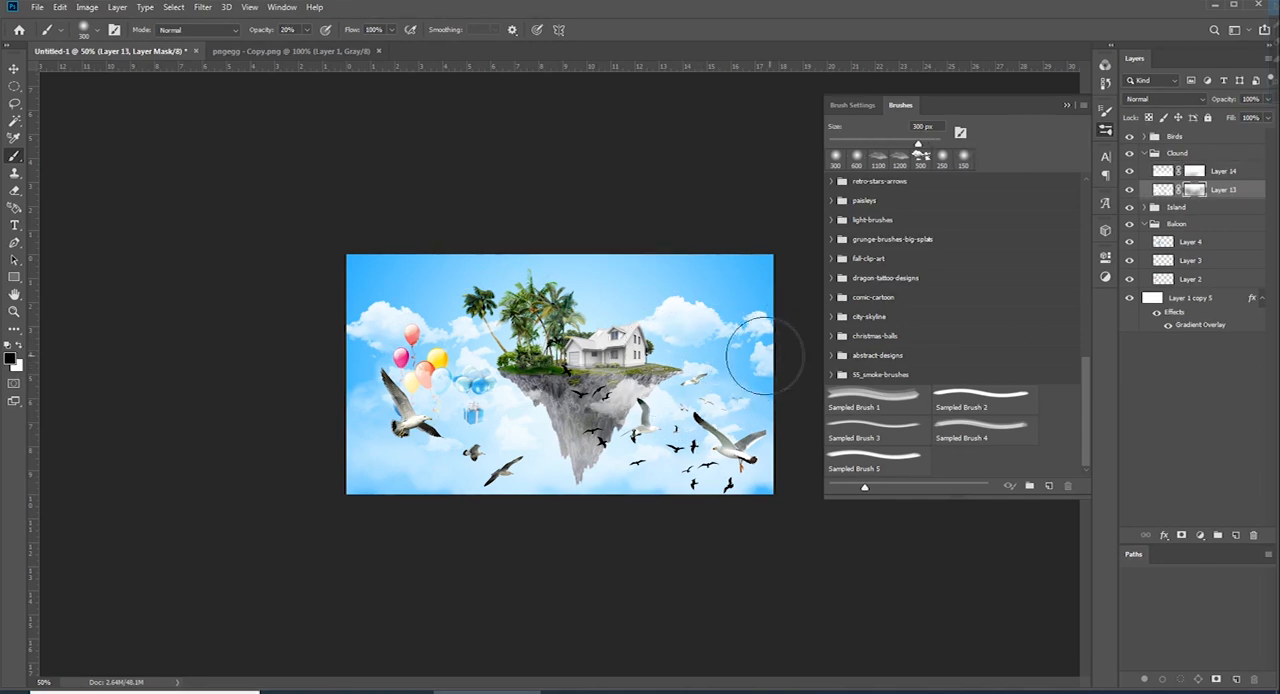
key(ctrl+plus)
key(ctrl+minus)
key(ctrl+plus)
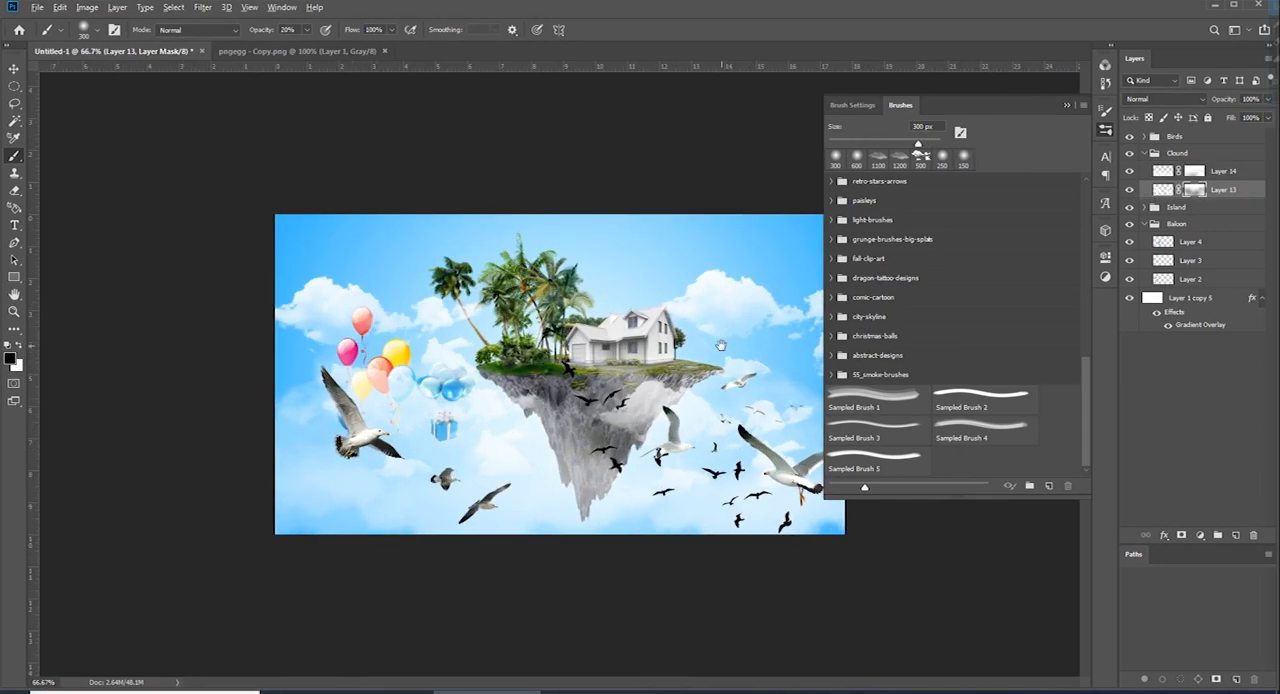
key(ctrl+plus)
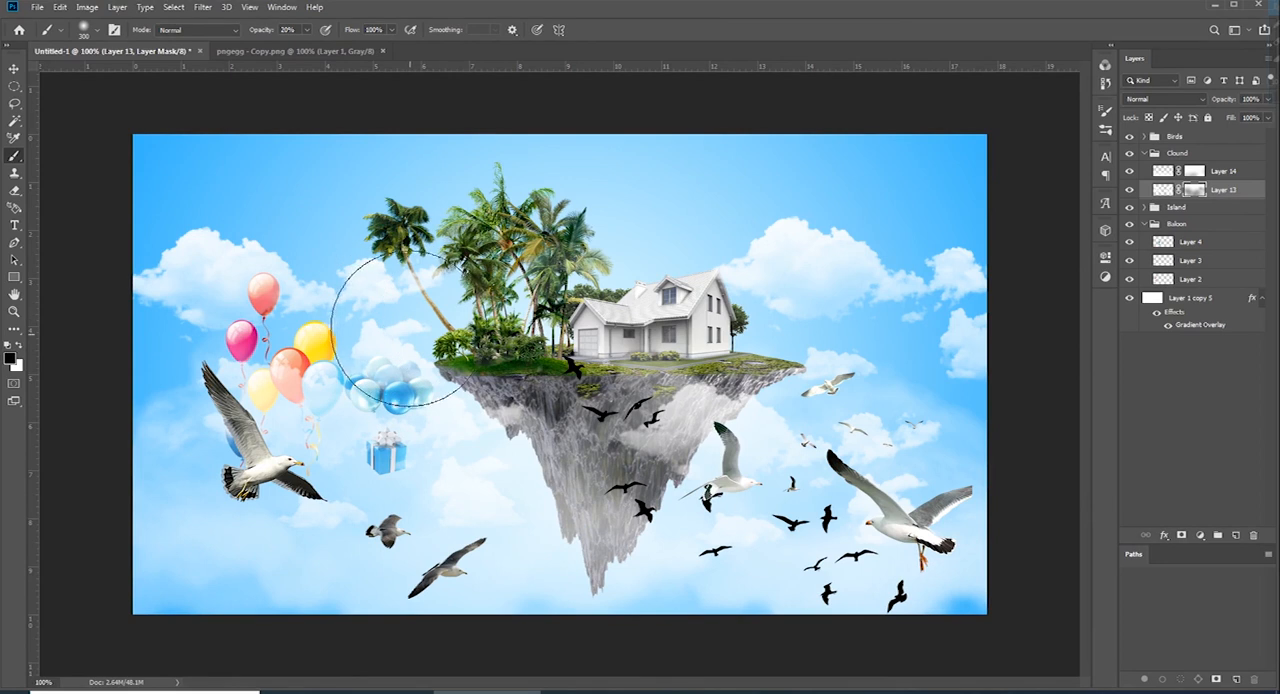
Trace the house's dormer window with a Pen tool path
key(m)
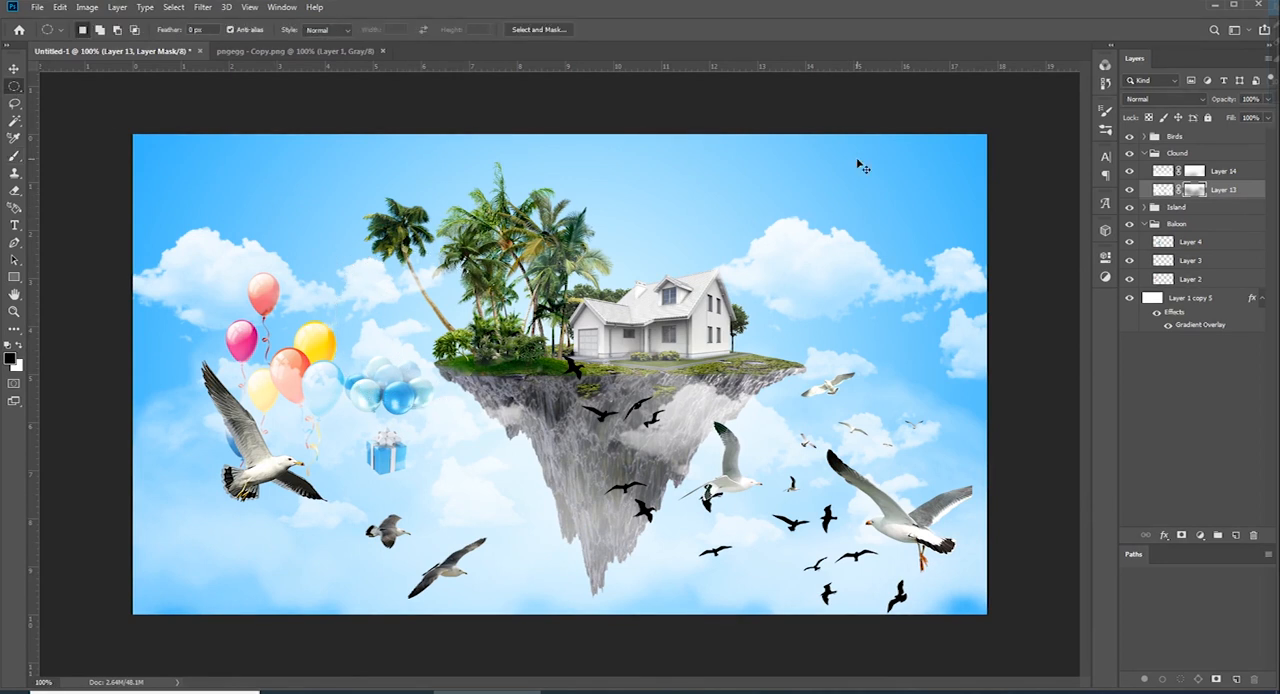
key(ctrl+minus)
key(ctrl+plus)
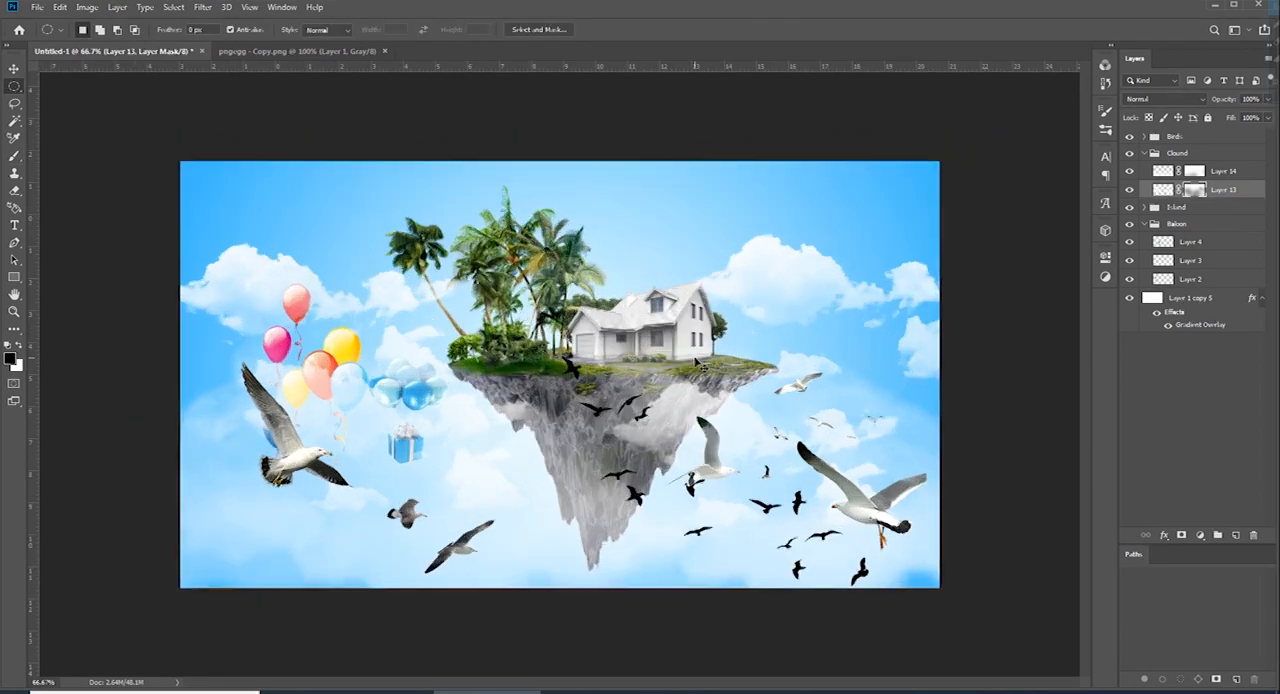
key(ctrl+plus)
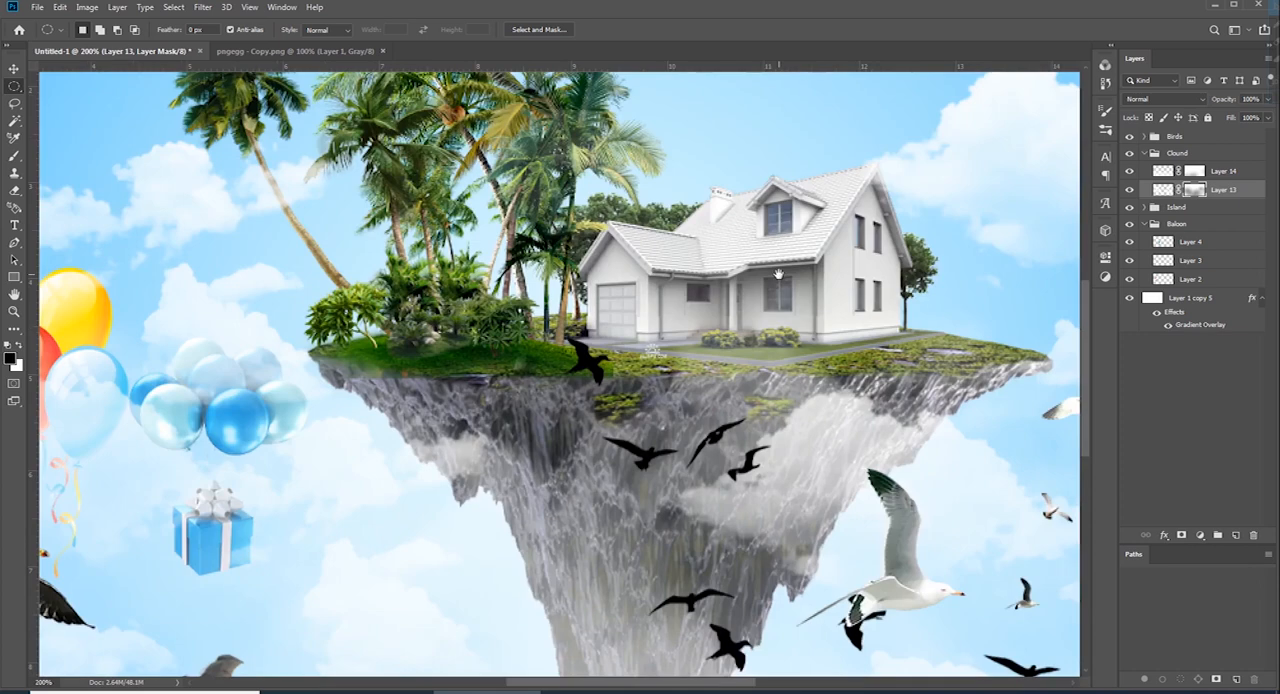
key(ctrl+minus)
key(ctrl+minus)
key(ctrl+plus)
key(ctrl+plus)
key(ctrl+plus)
key(ctrl+plus)
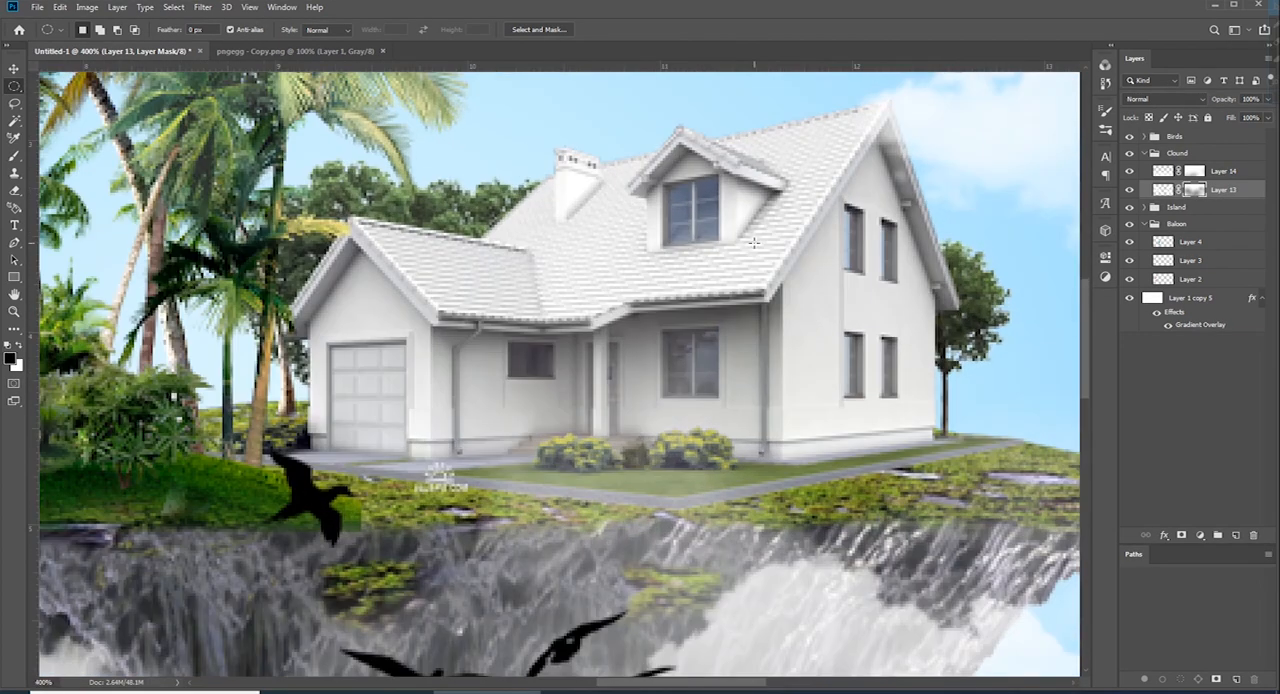
key(p)
click(716, 176)
click(716, 238)
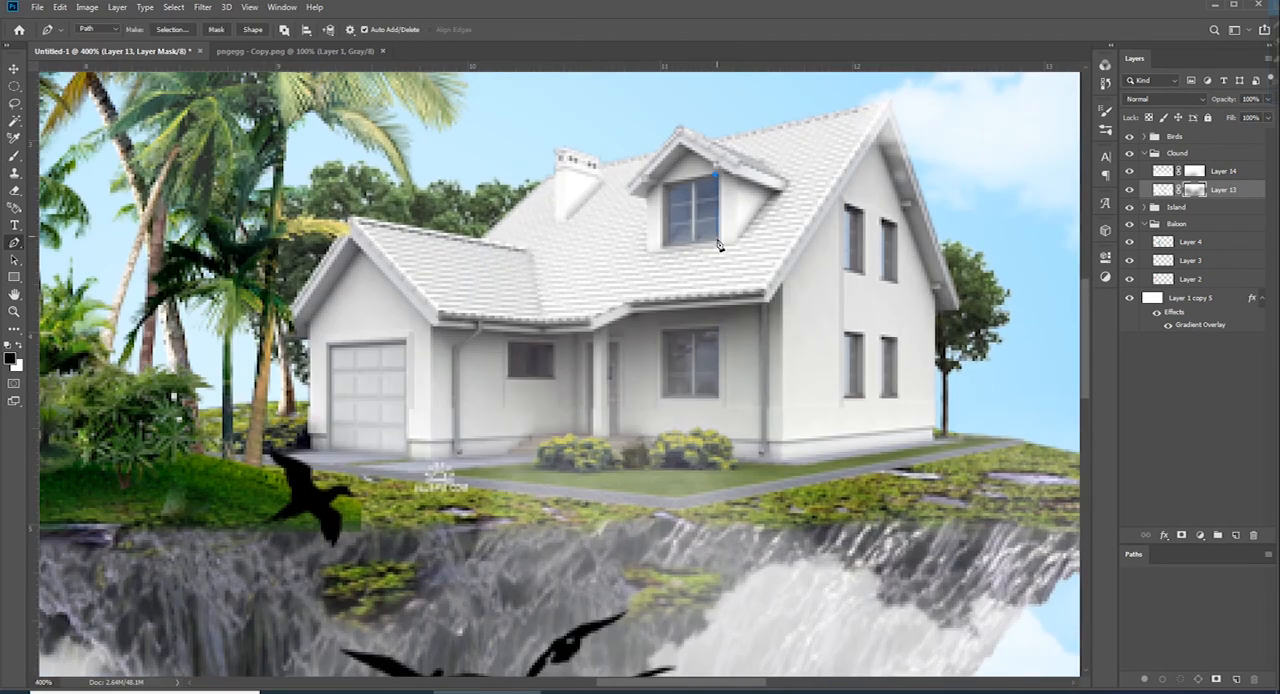
click(670, 238)
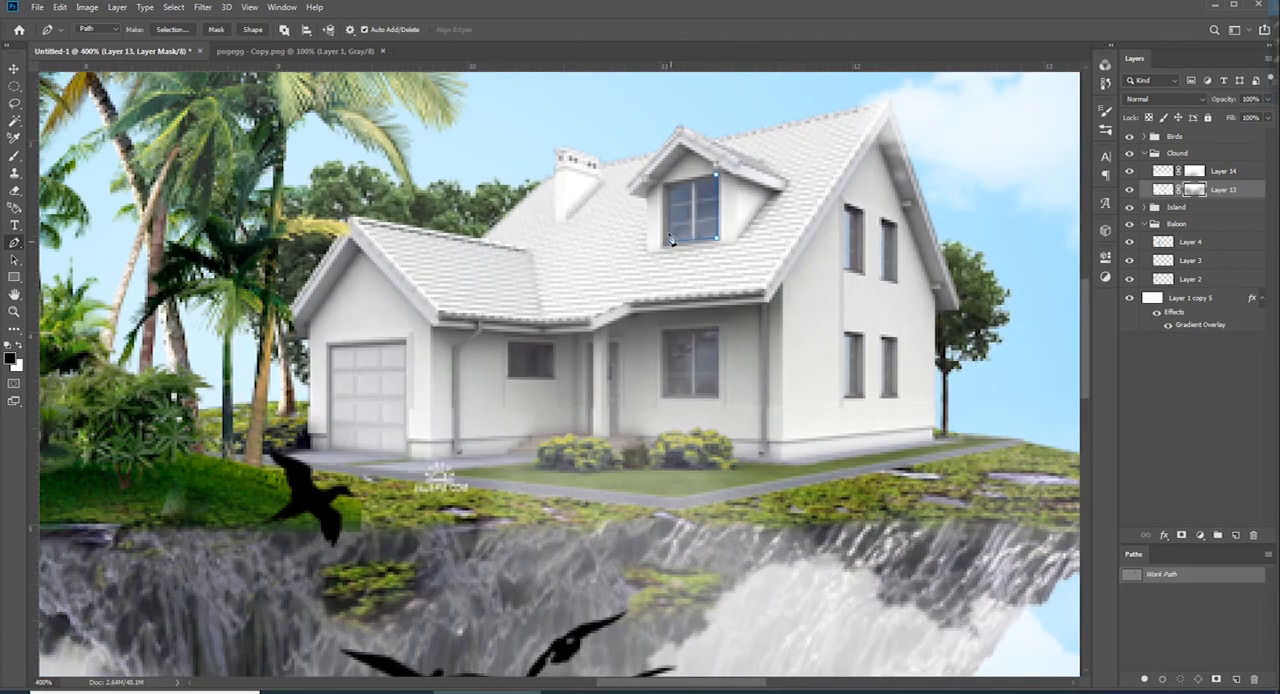
Trace the side-wall windows and ground-floor front windows into the same path and convert it into a selection
click(843, 268)
click(849, 212)
click(886, 394)
click(719, 397)
click(664, 396)
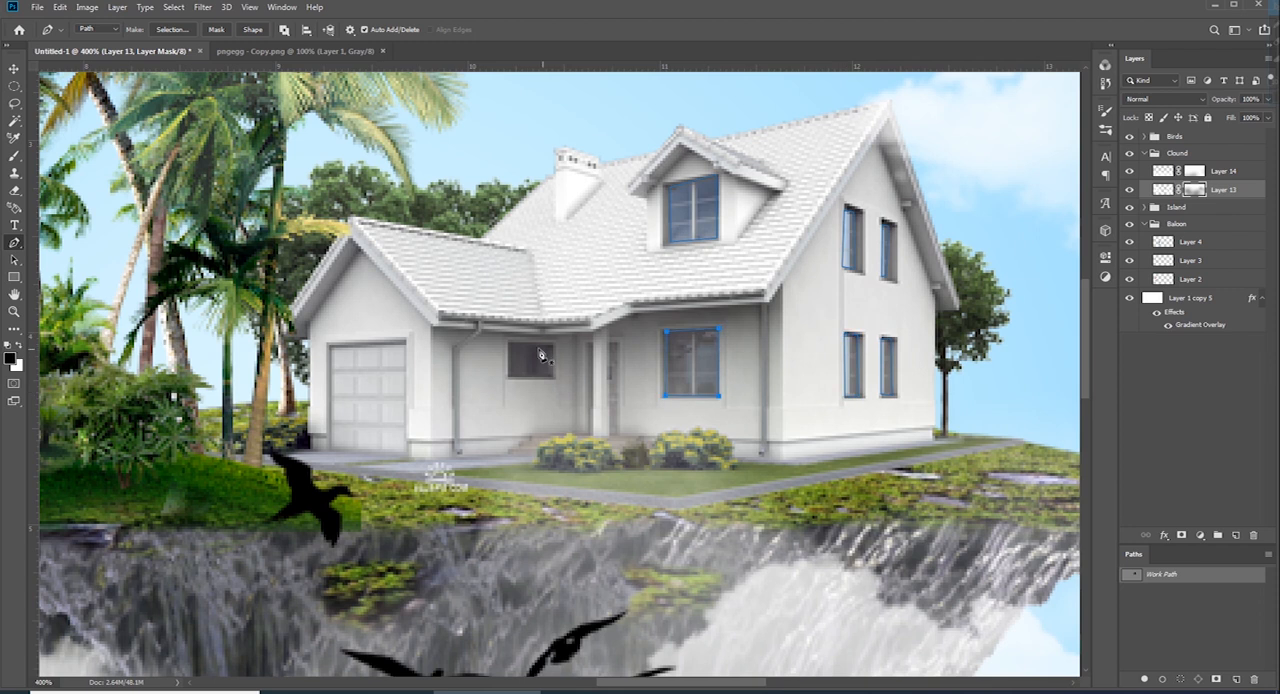
key(ctrl+Return)
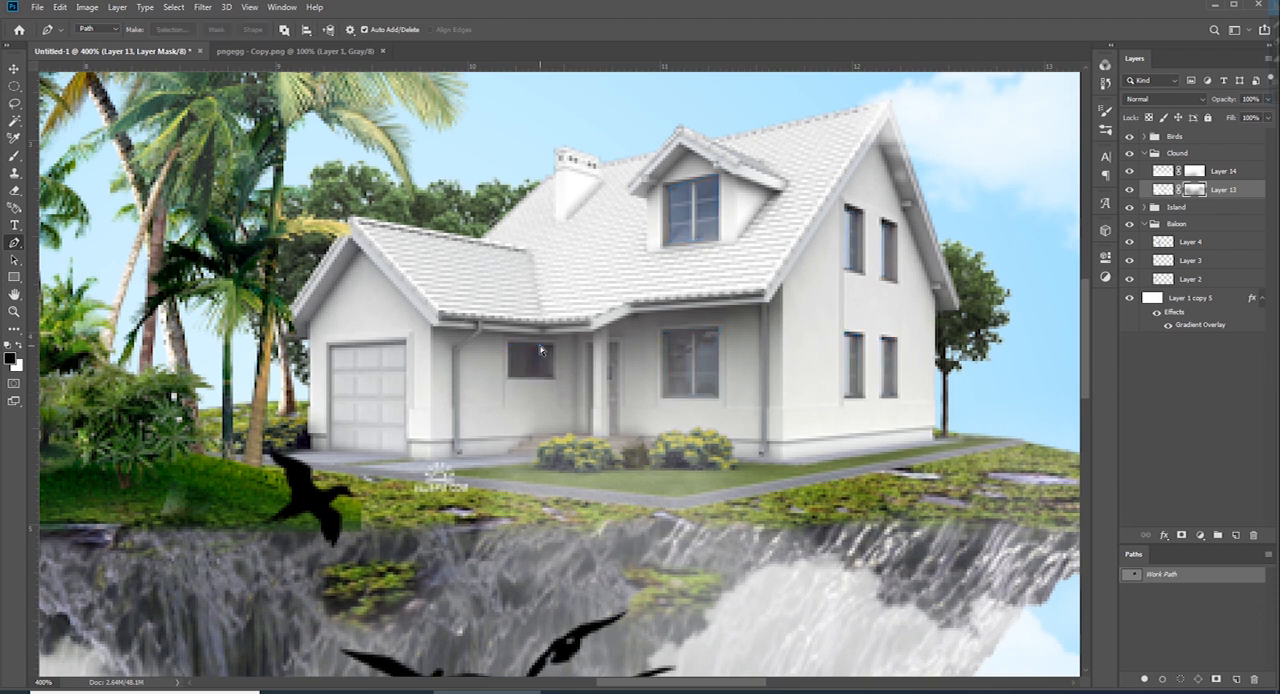
key(ctrl+minus)
Add a new layer above Layer 12 in the Home group and mask it with the window selection
click(1193, 209)
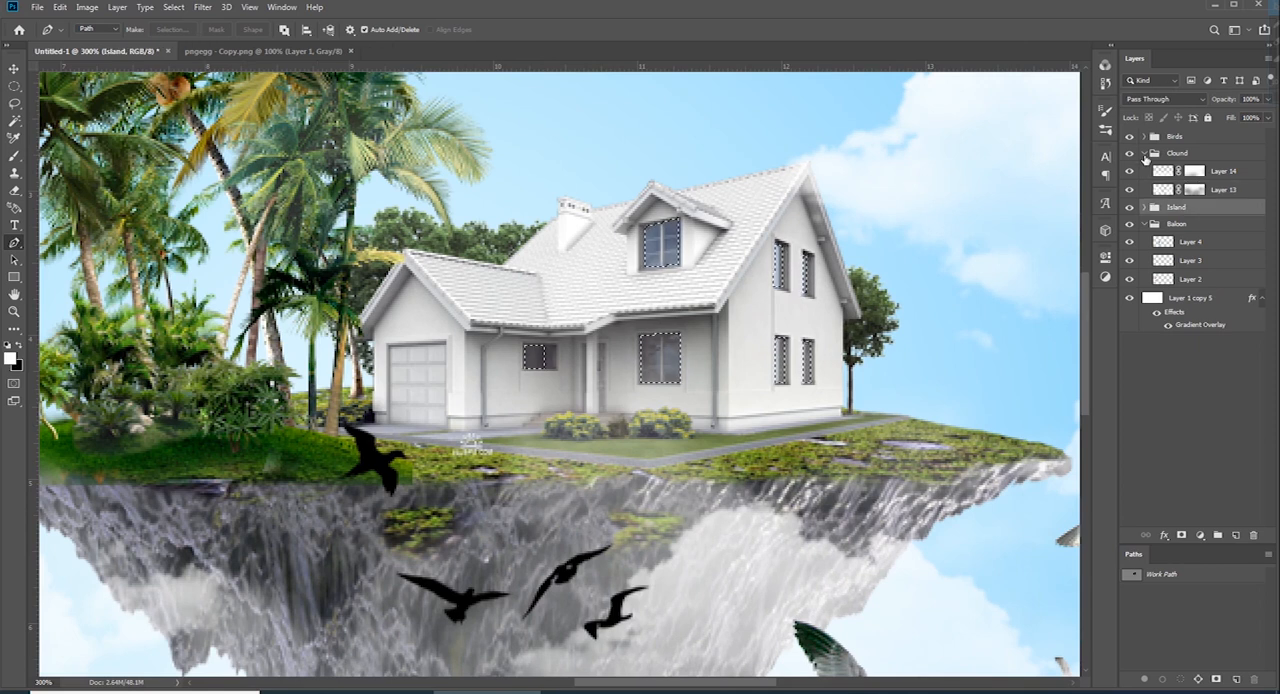
click(1145, 154)
click(1145, 187)
click(1145, 170)
click(1180, 264)
click(1155, 262)
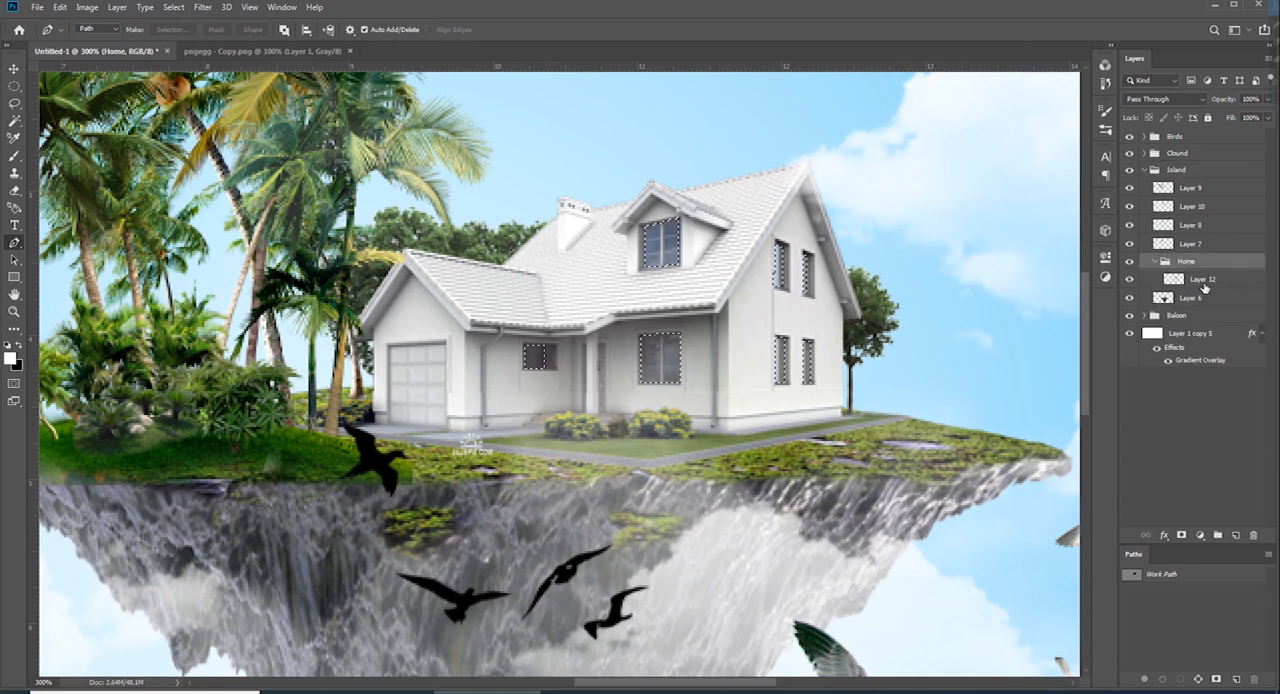
click(1203, 284)
click(1236, 535)
click(1181, 535)
click(1174, 280)
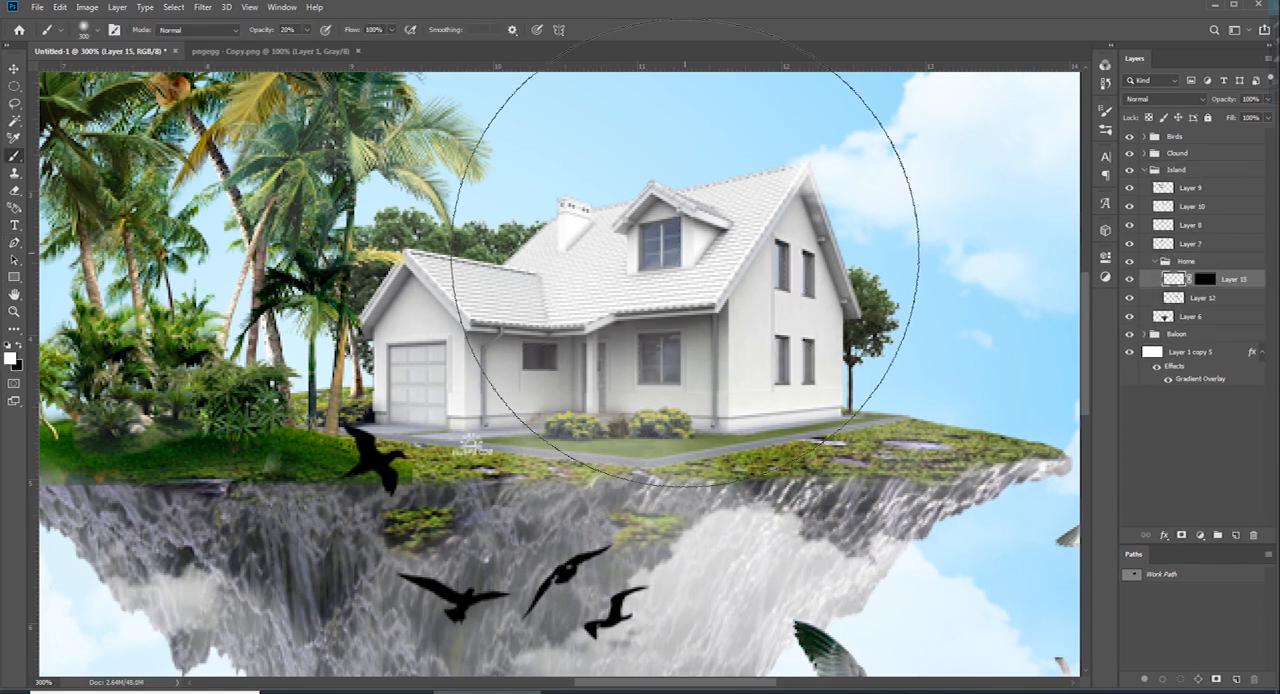
Set the foreground colour to a saturated yellow and paint the masked windows on Layer 15
click(11, 357)
click(1035, 277)
drag(999, 136, 1021, 130)
click(1151, 128)
click(690, 252)
click(648, 280)
click(744, 299)
click(686, 300)
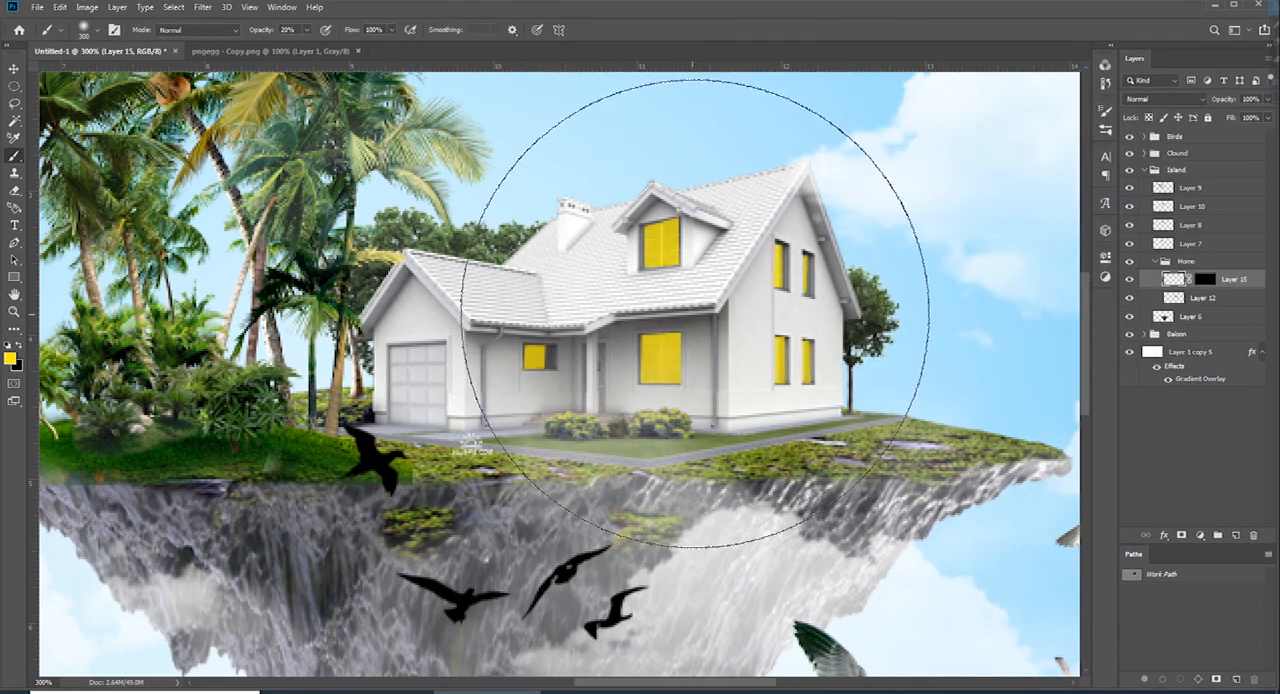
Add another layer above Layer 15 and copy Layer 15's window mask onto it
click(1235, 536)
drag(1208, 298, 1206, 280)
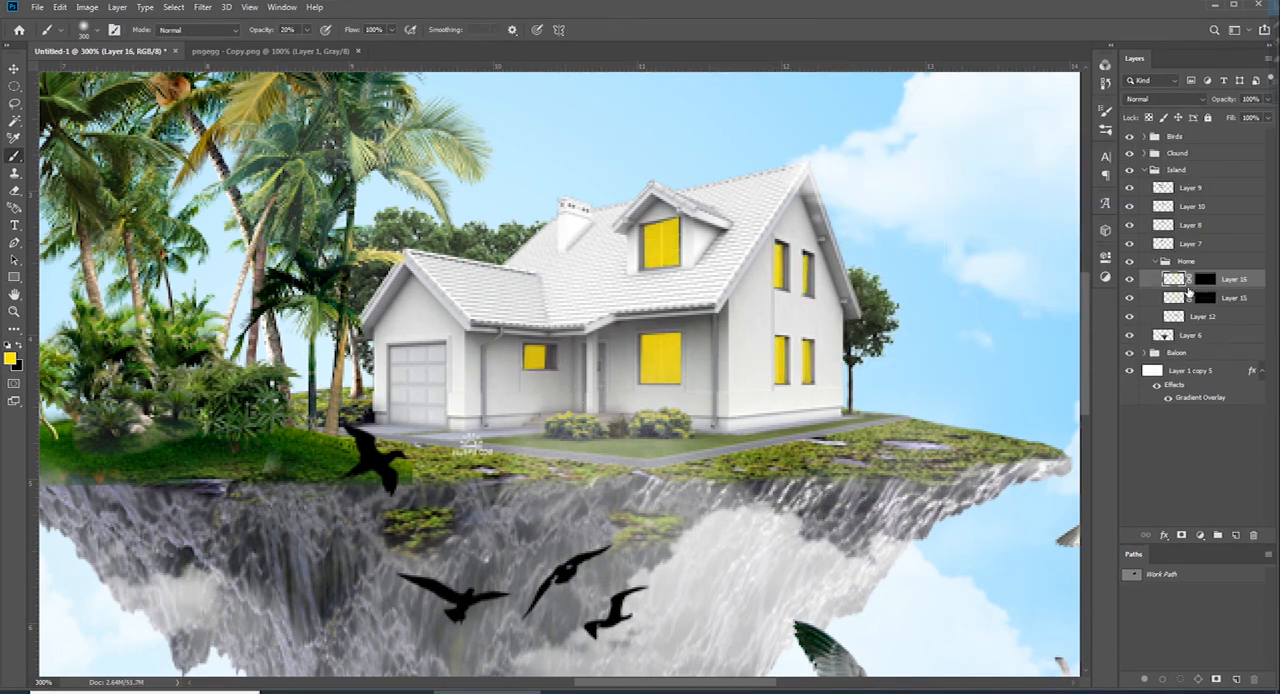
Paint soft white highlights in the centres of the house windows on Layer 16 using a small brush
click(1173, 280)
key(bracketleft)
key(bracketleft)
key(bracketleft)
key(bracketleft)
key(bracketleft)
key(bracketleft)
key(bracketleft)
key(bracketleft)
key(bracketleft)
key(bracketleft)
key(bracketleft)
key(bracketleft)
key(bracketleft)
key(bracketleft)
key(bracketleft)
key(bracketleft)
key(bracketleft)
key(bracketleft)
key(bracketleft)
click(659, 244)
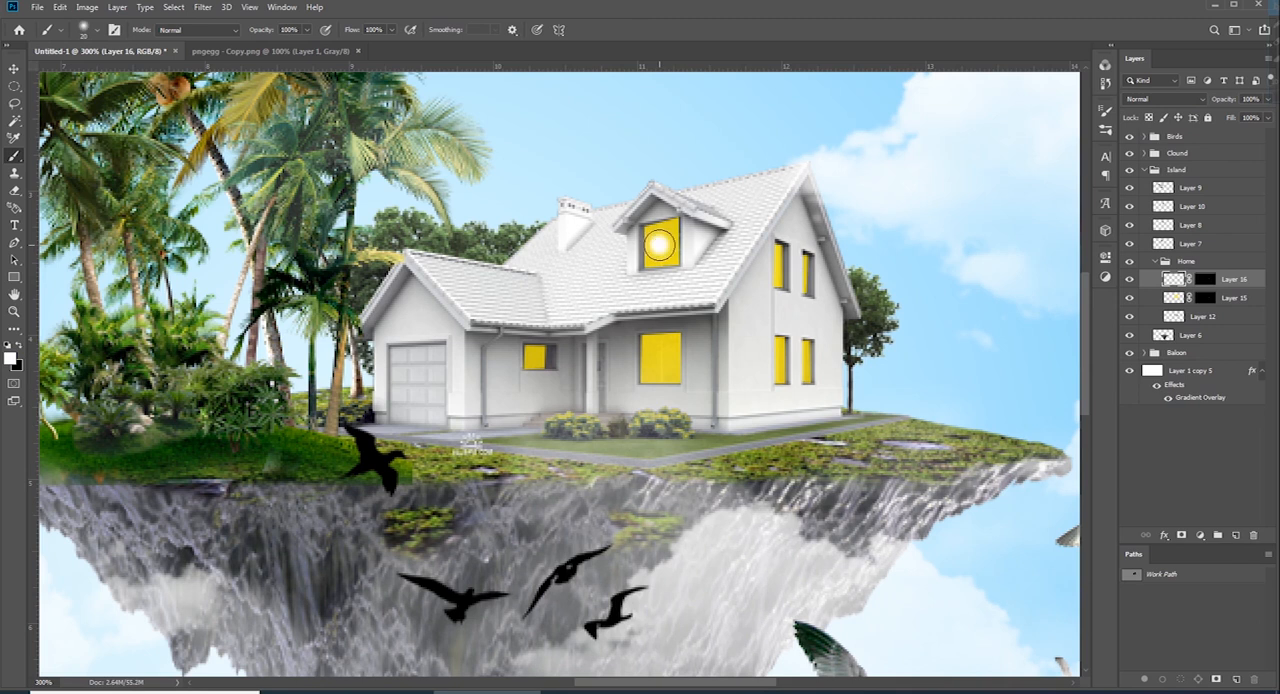
key(bracketright)
click(659, 244)
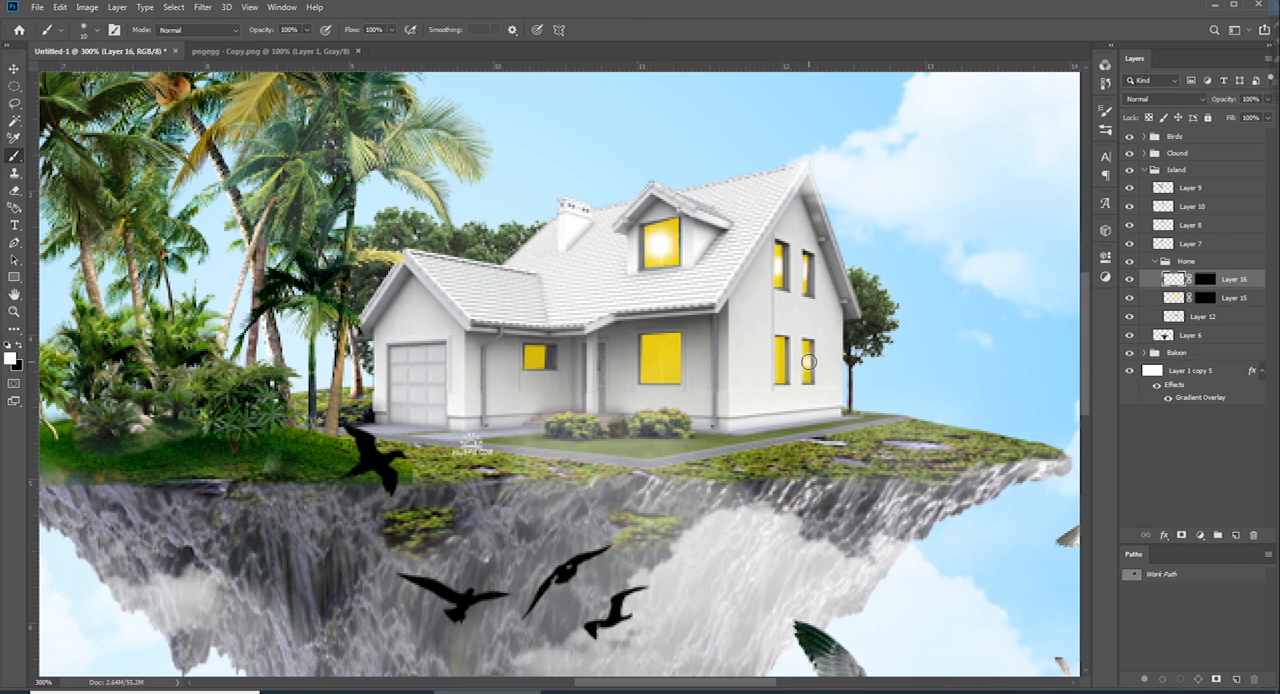
click(665, 360)
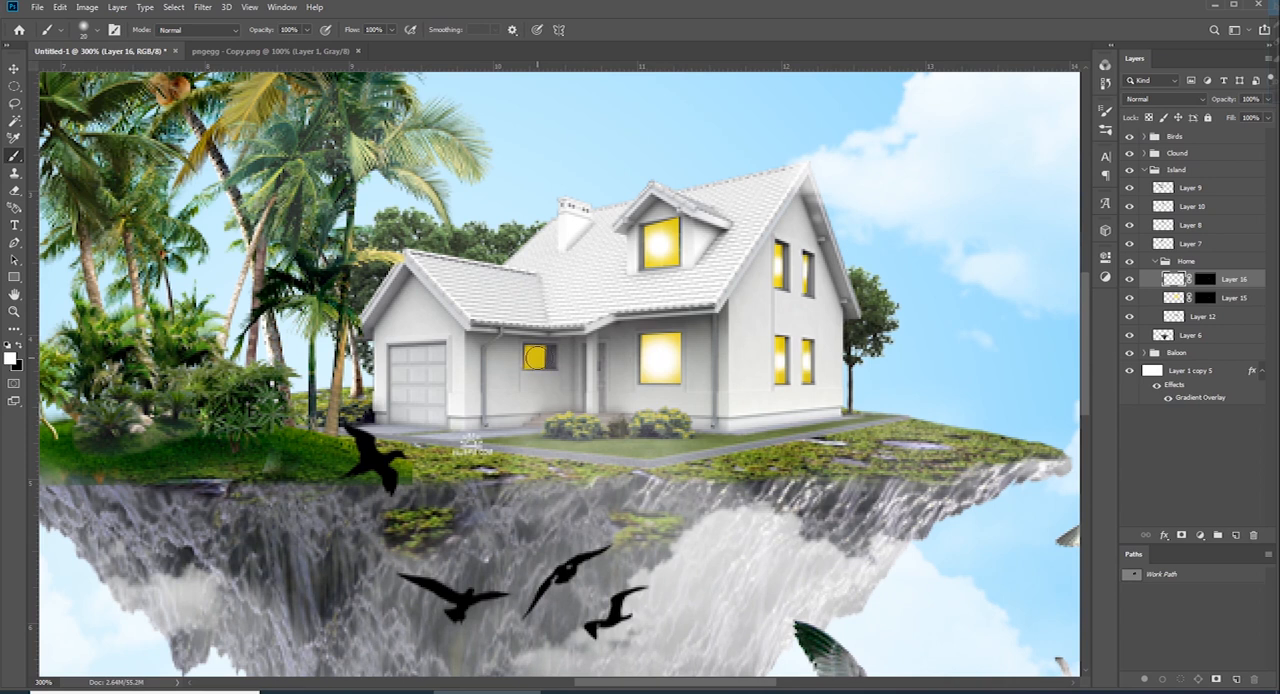
Soften the white window highlights on Layer 16 with a Gaussian Blur
click(202, 7)
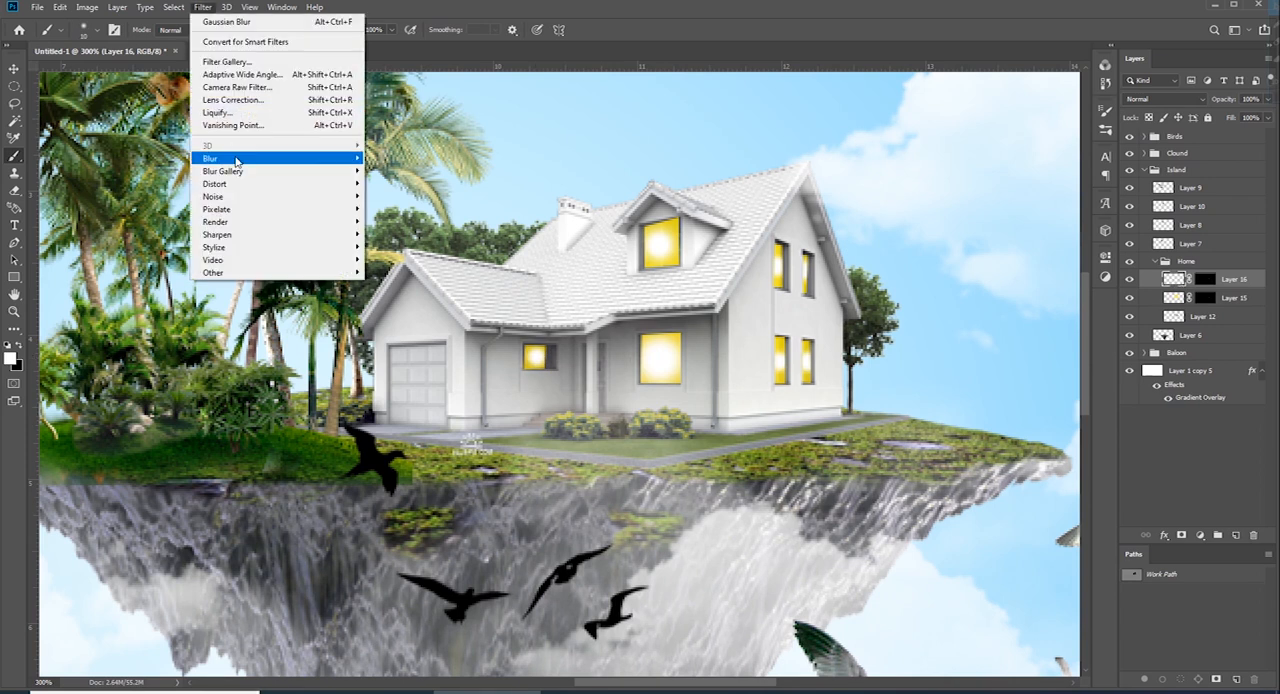
mouse_move(228, 148)
click(400, 208)
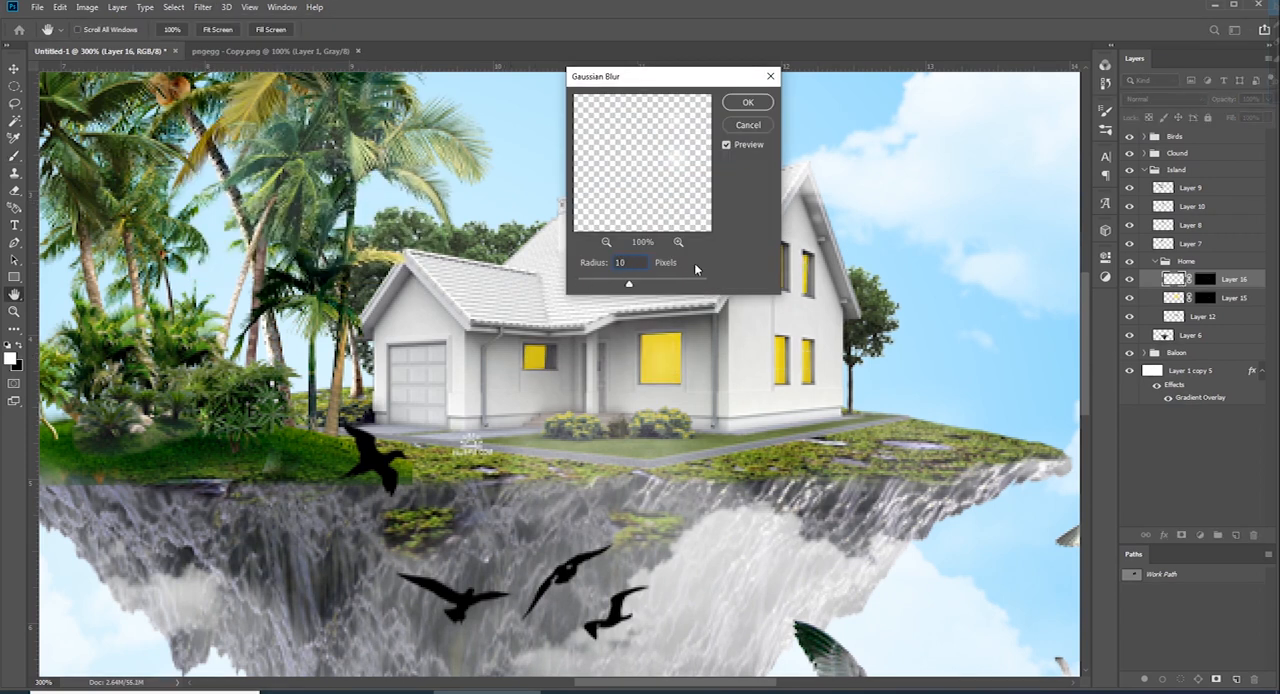
key(Return)
Set Layer 15's blend mode to Screen and lower its opacity to about 51%
click(1174, 297)
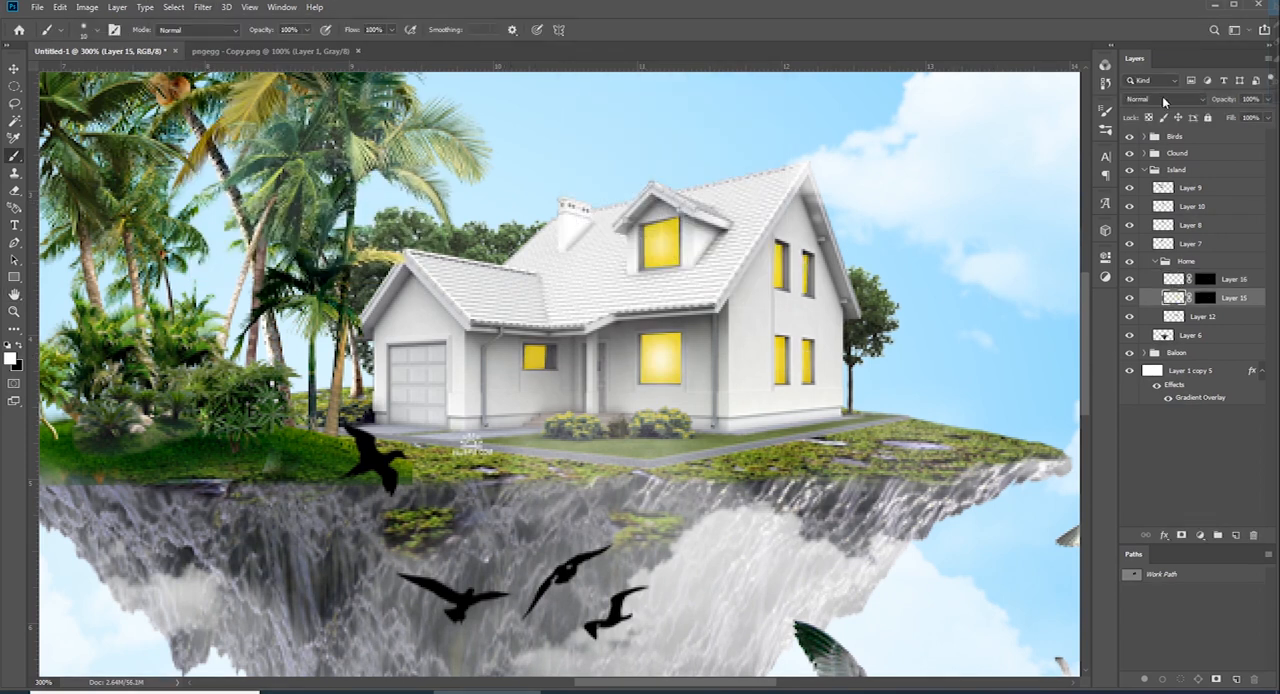
click(1163, 101)
click(1150, 206)
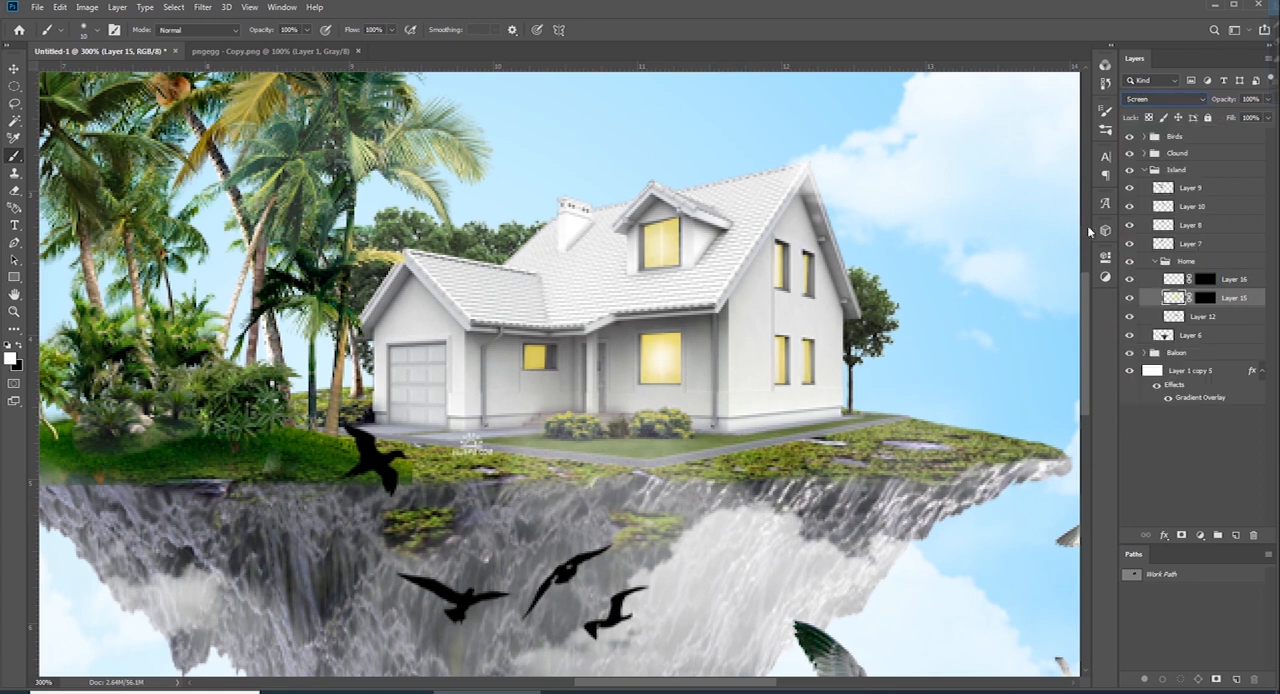
drag(1227, 104, 1213, 103)
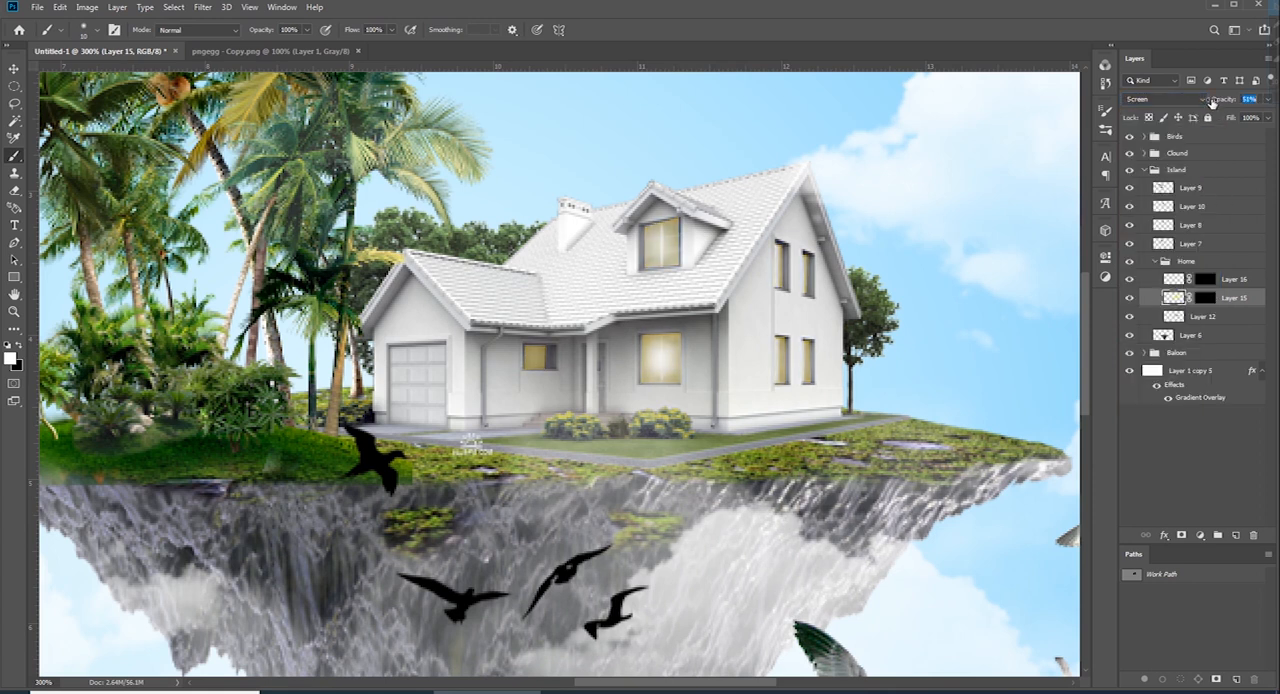
Reduce Layer 16's opacity to 30% and check the window lighting against the whole composition
click(1172, 280)
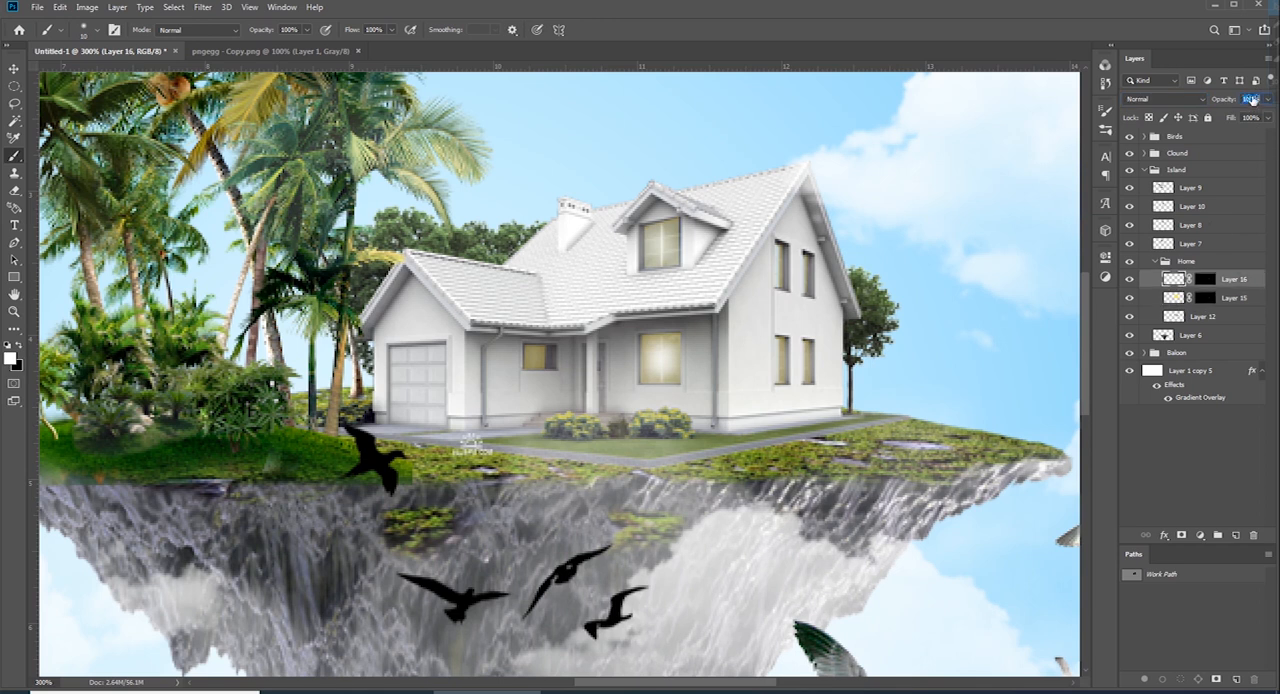
key(ctrl+minus)
key(ctrl+minus)
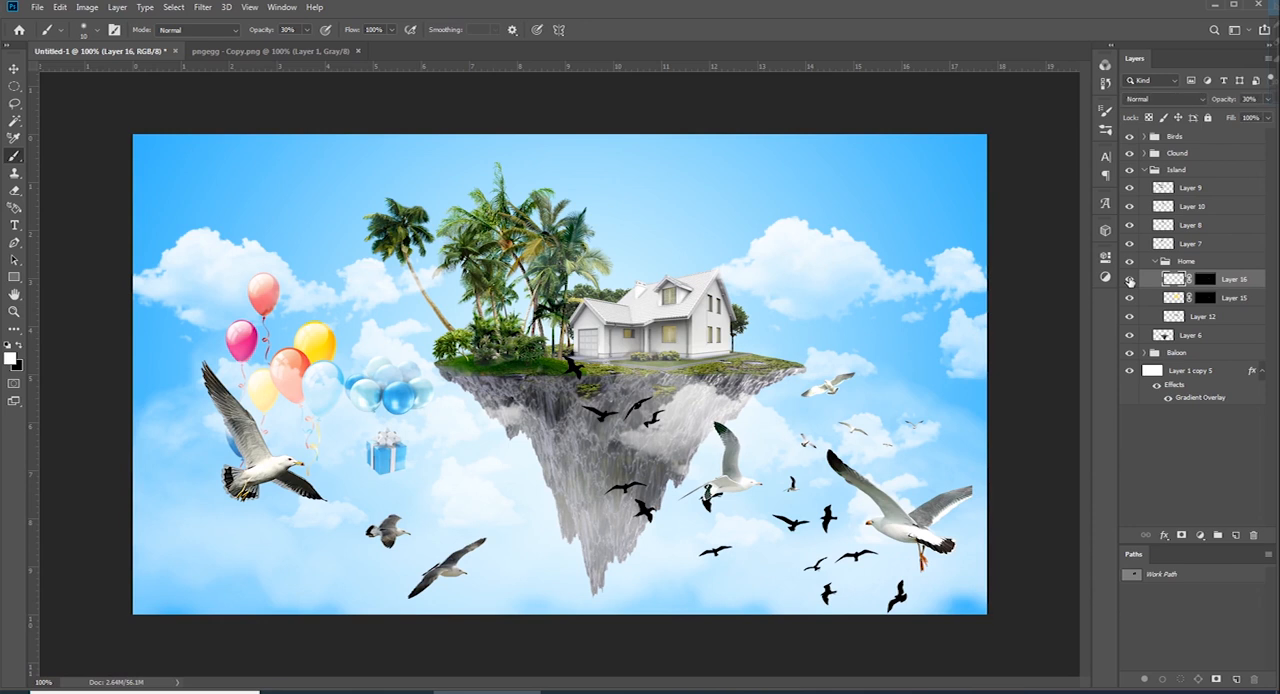
key(ctrl+plus)
key(ctrl+plus)
key(ctrl+minus)
key(ctrl+minus)
key(ctrl+minus)
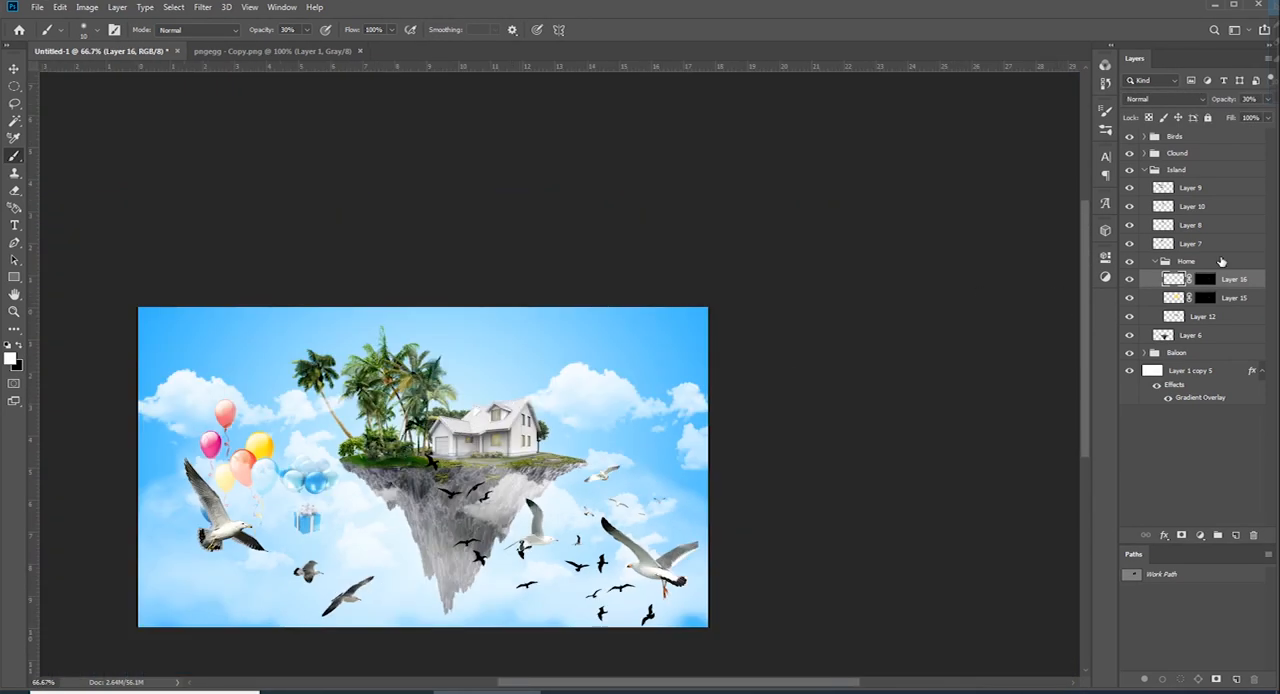
Collapse the Island group, add a new layer above Birds and put it in a group named sun
click(1145, 171)
click(1194, 137)
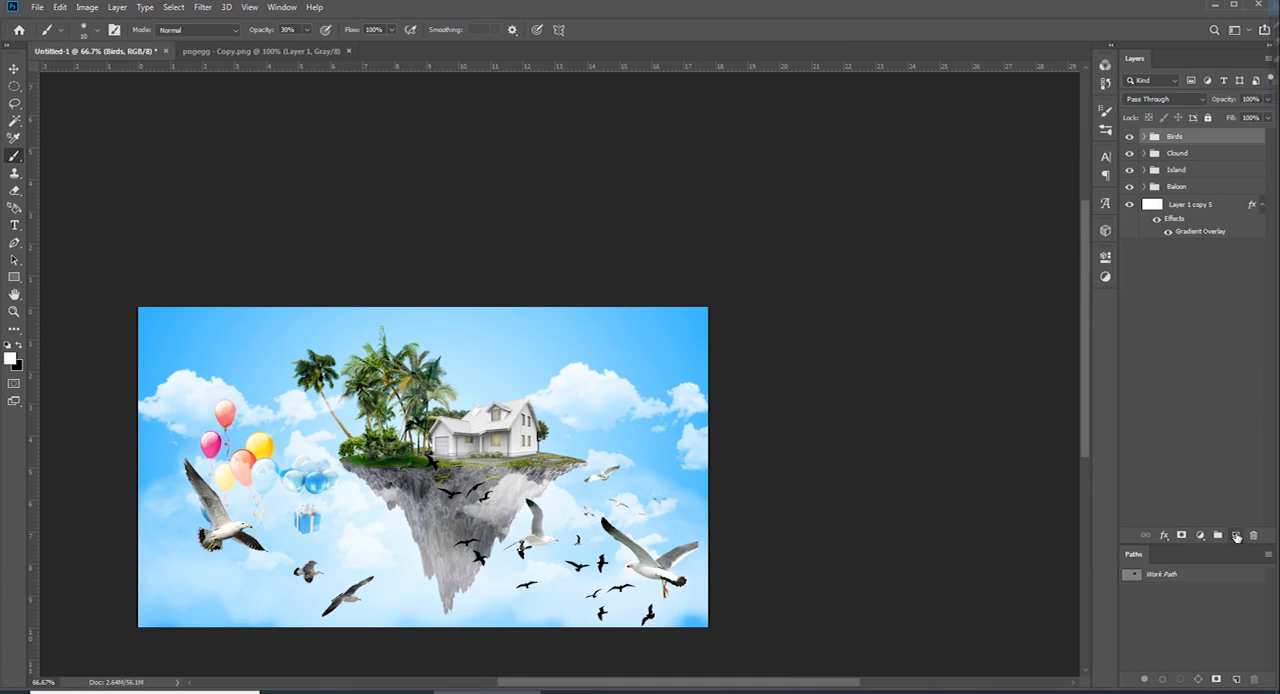
click(1236, 536)
key(ctrl+g)
double_click(1178, 138)
text(sun)
key(Return)
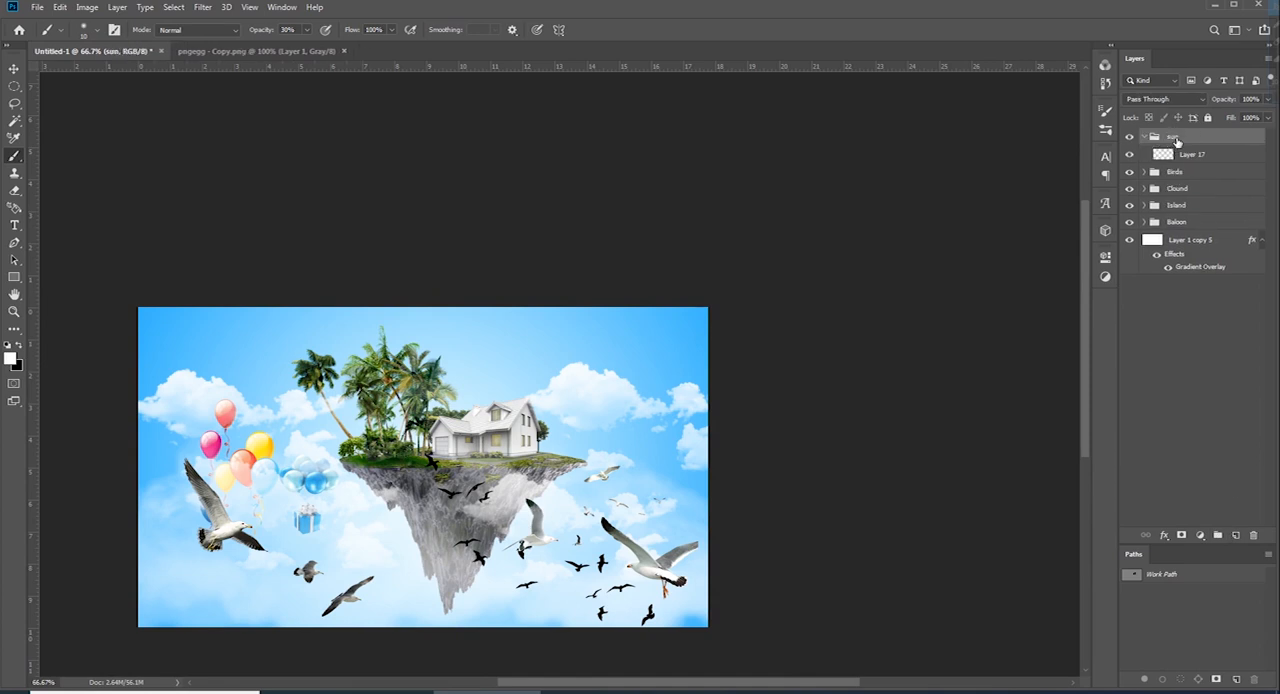
Draw a small feathered circular selection in the sky above the right-hand clouds and make Layer 17 active
key(m)
mouse_move(639, 359)
mouse_down()
mouse_move(671, 390)
mouse_move(656, 372)
mouse_up()
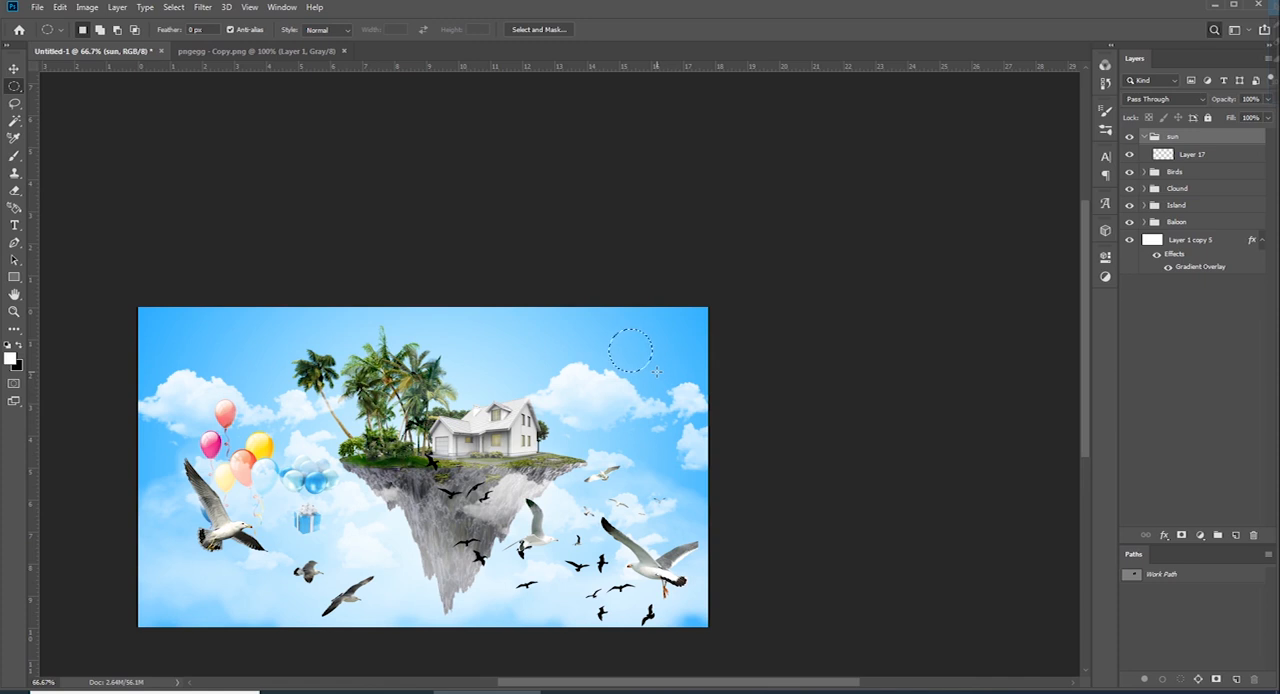
key(shift+F6)
key(Return)
click(1192, 155)
key(ctrl+BackSpace)
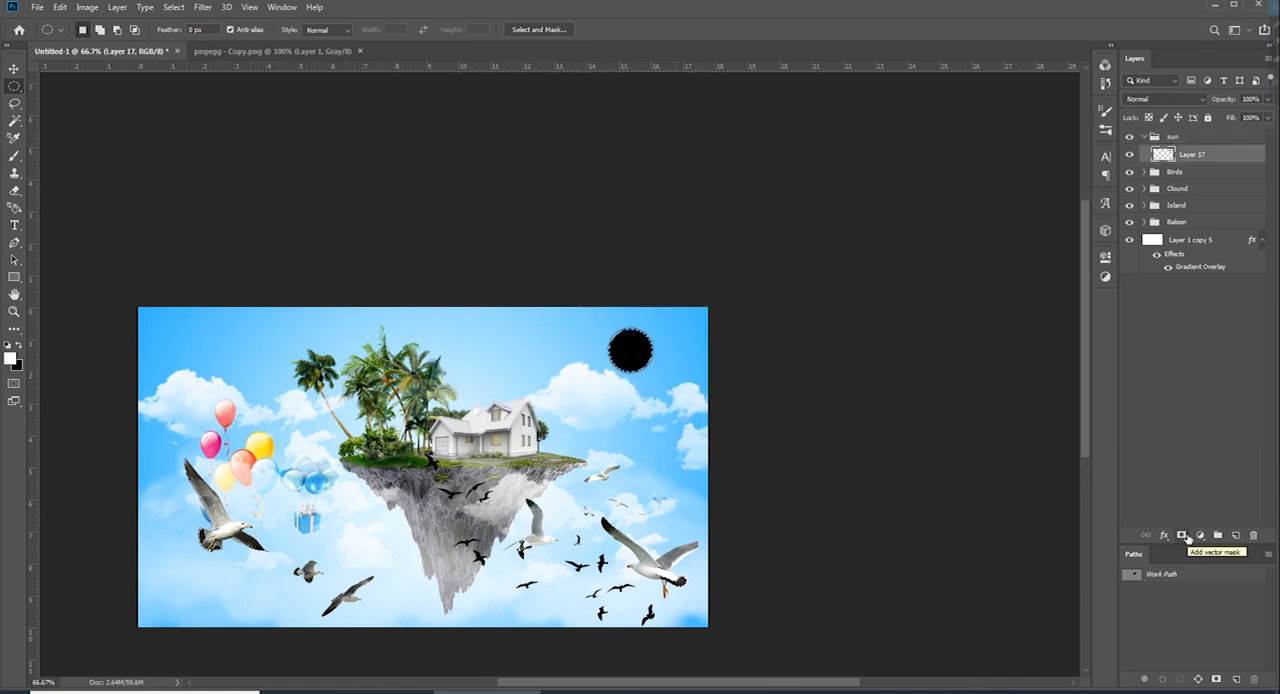
key(alt+BackSpace)
key(ctrl+d)
key(Delete)
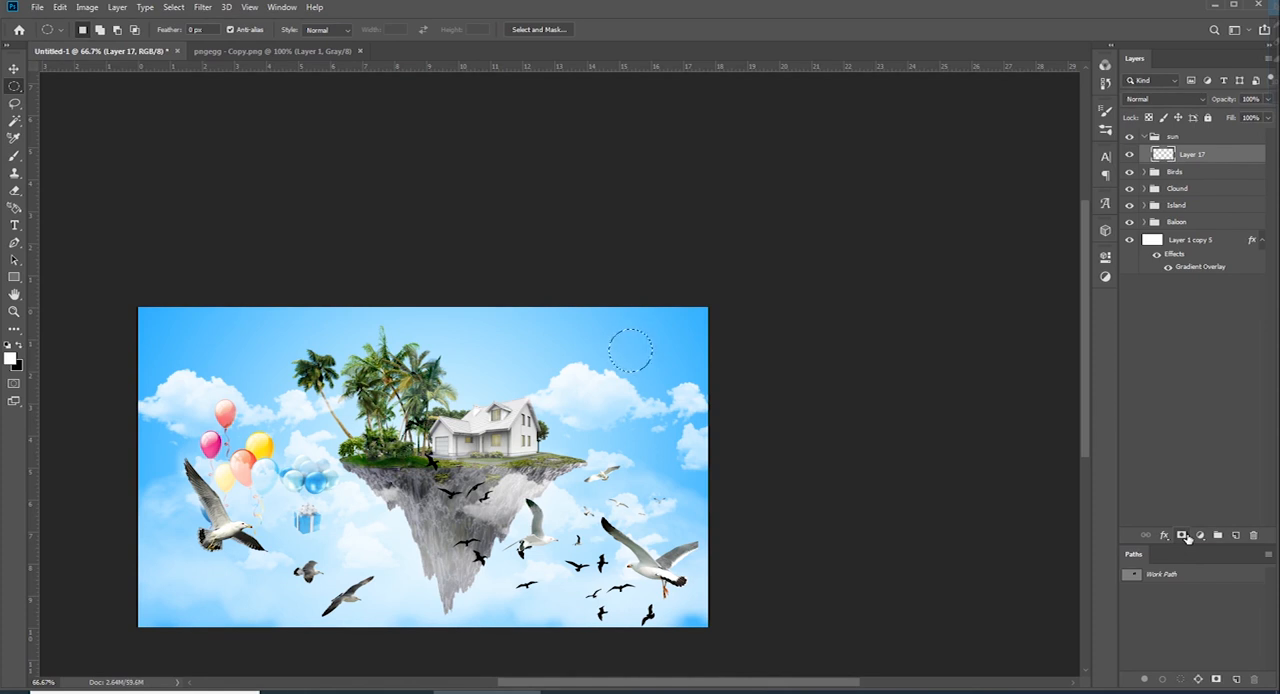
Set the foreground colour to an orange-yellow sampled from the balloons, fill the circle on Layer 17 and deselect
click(10, 357)
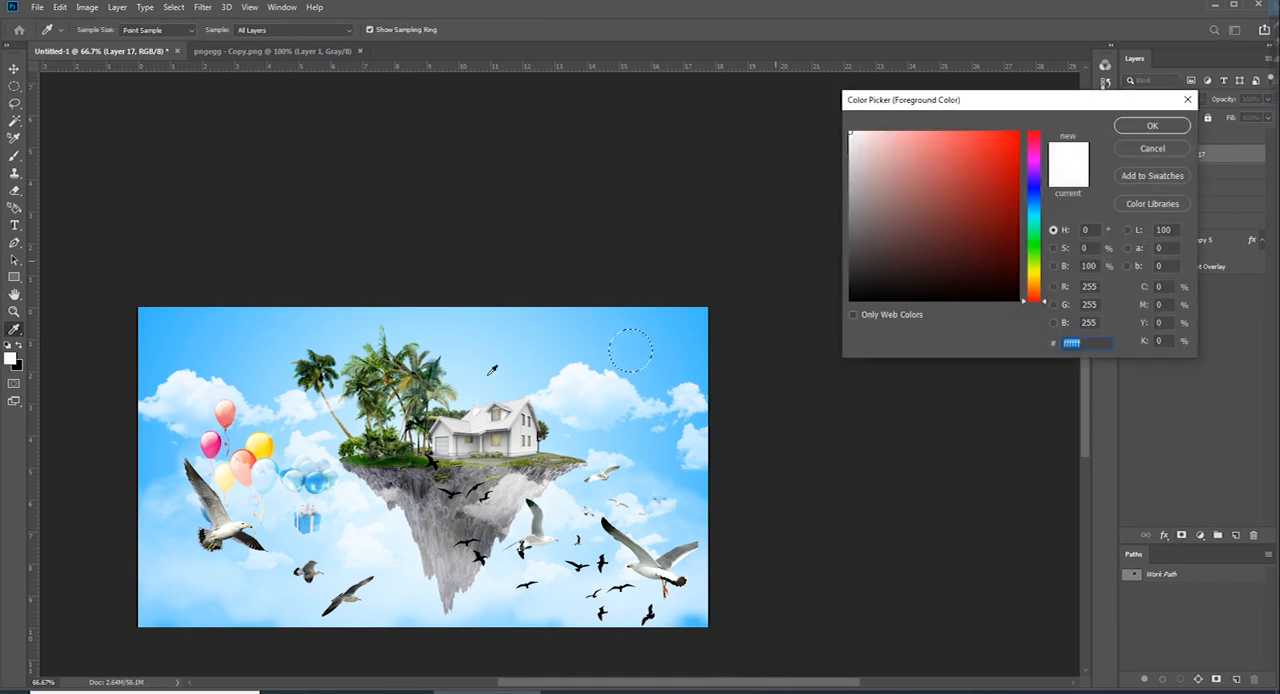
click(274, 443)
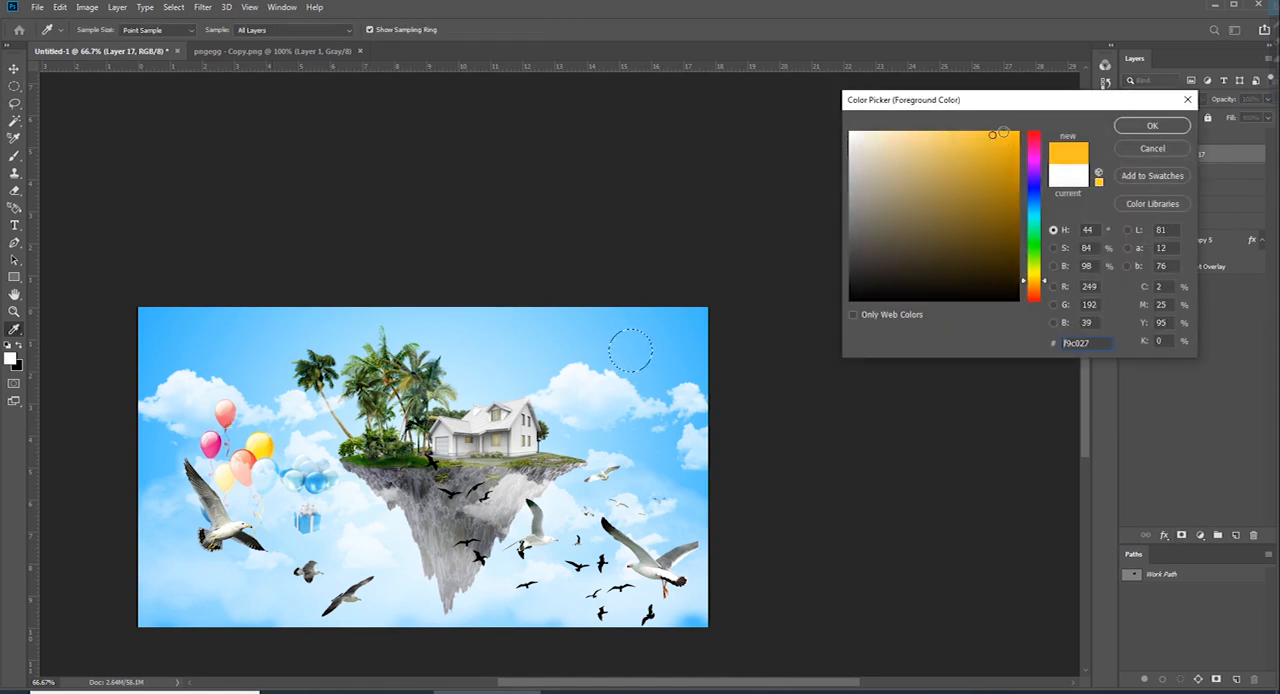
key(Return)
key(m)
key(alt+BackSpace)
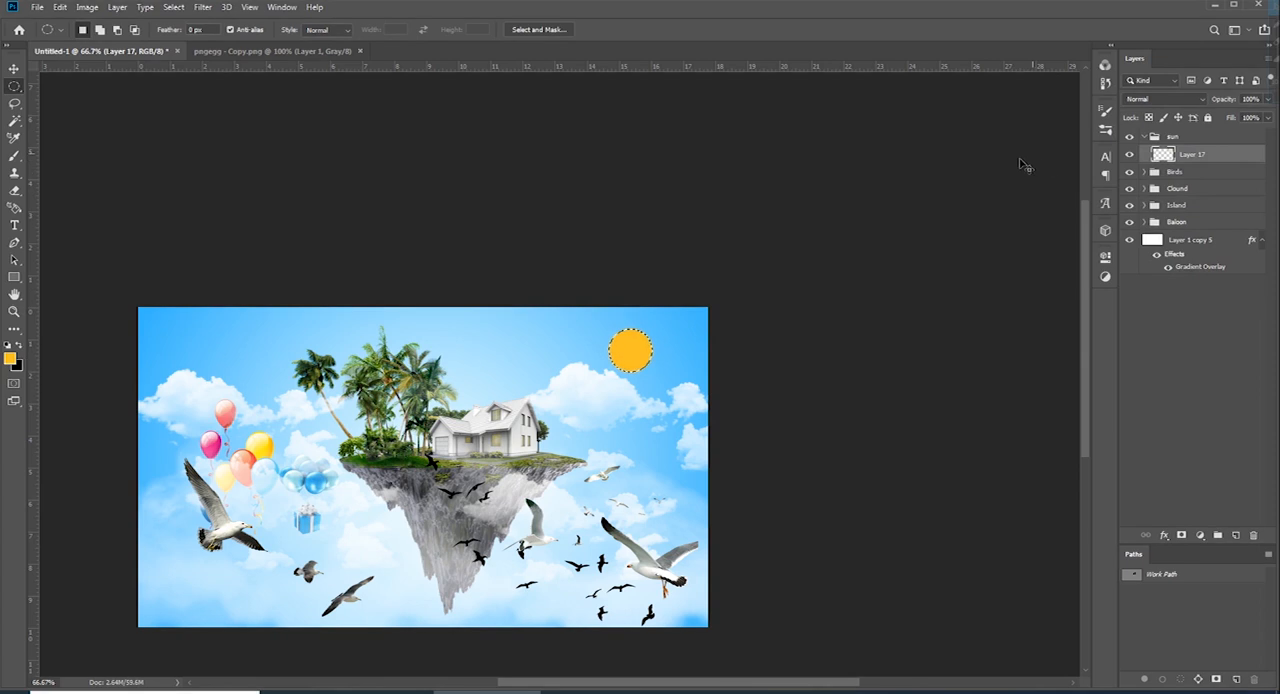
key(ctrl+d)
Add a light yellow Outer Glow with 4% spread and a size below 250 px to the sun on Layer 17
click(1199, 537)
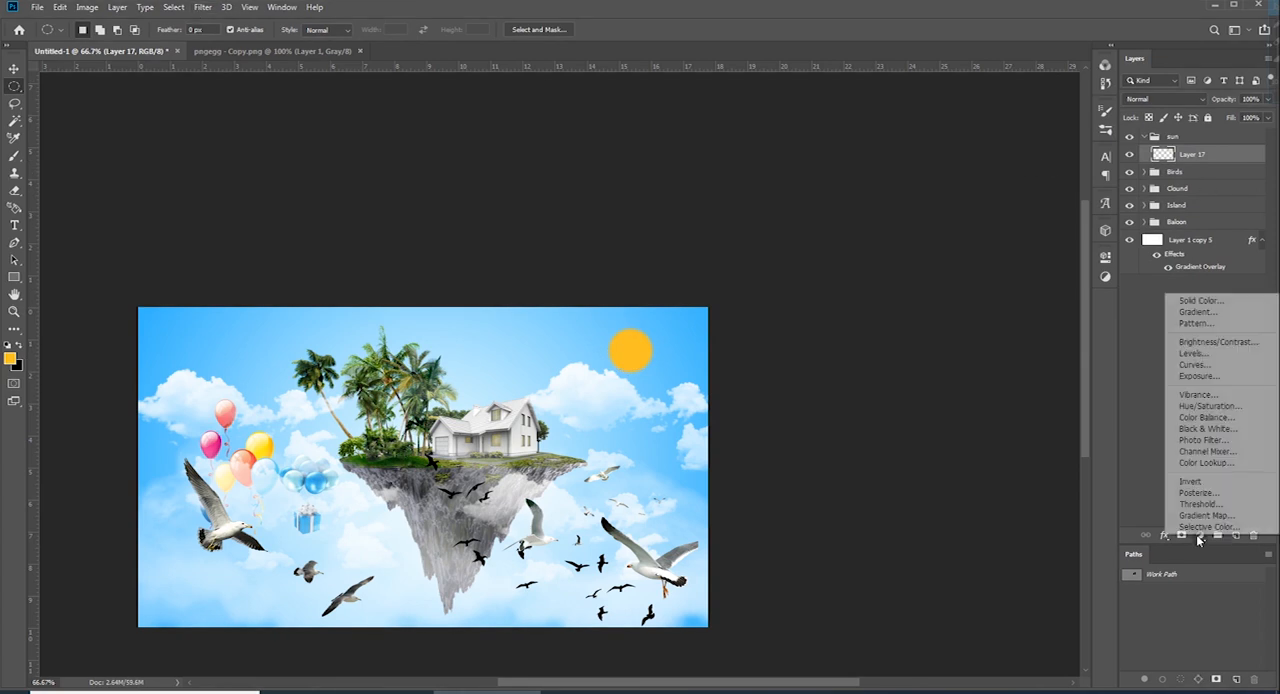
click(1164, 541)
click(1164, 538)
click(1164, 638)
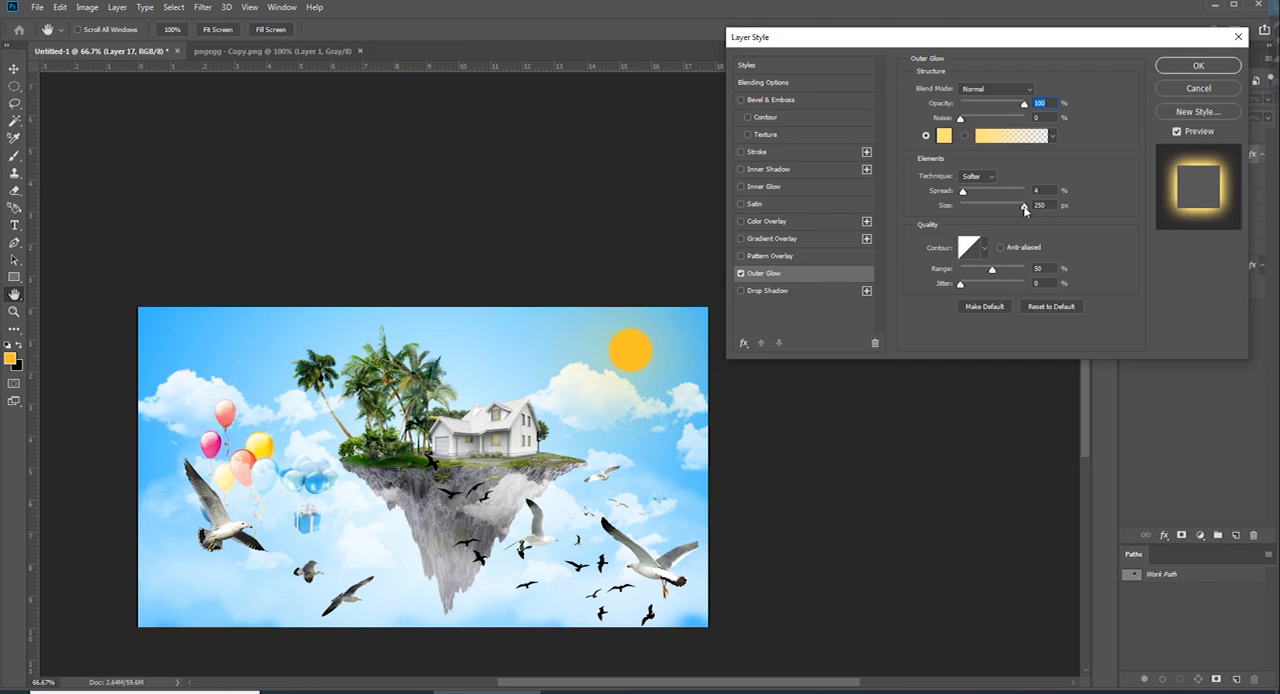
drag(1025, 208, 1005, 208)
key(Return)
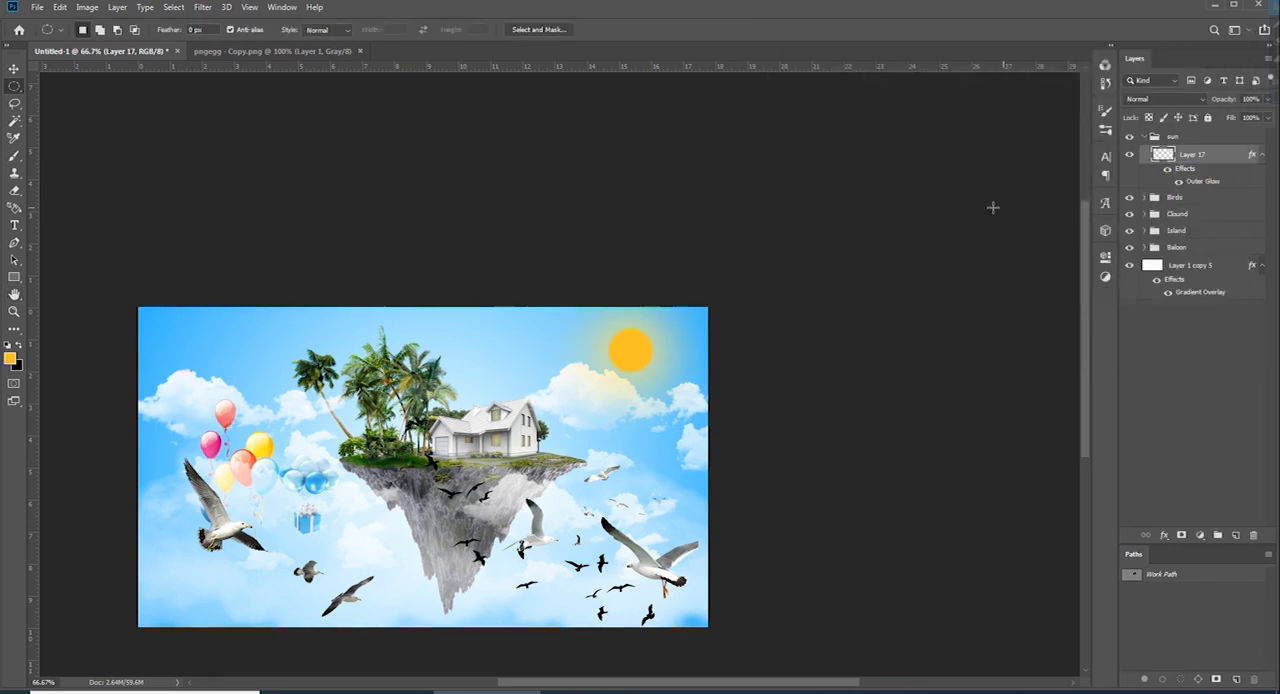
Add a new layer above Layer 17 in the sun group and mask it with the sun's circular selection
click(596, 390)
click(1236, 535)
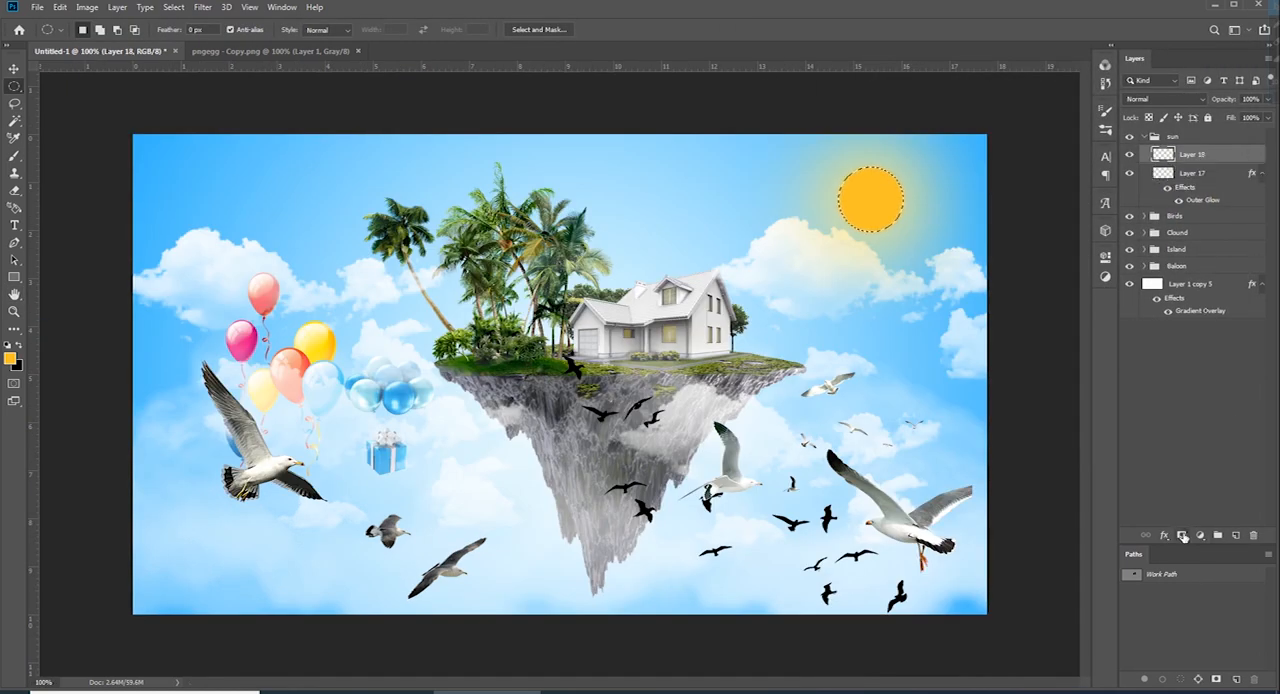
click(1182, 535)
click(1162, 156)
key(alt+Delete)
key(ctrl+Delete)
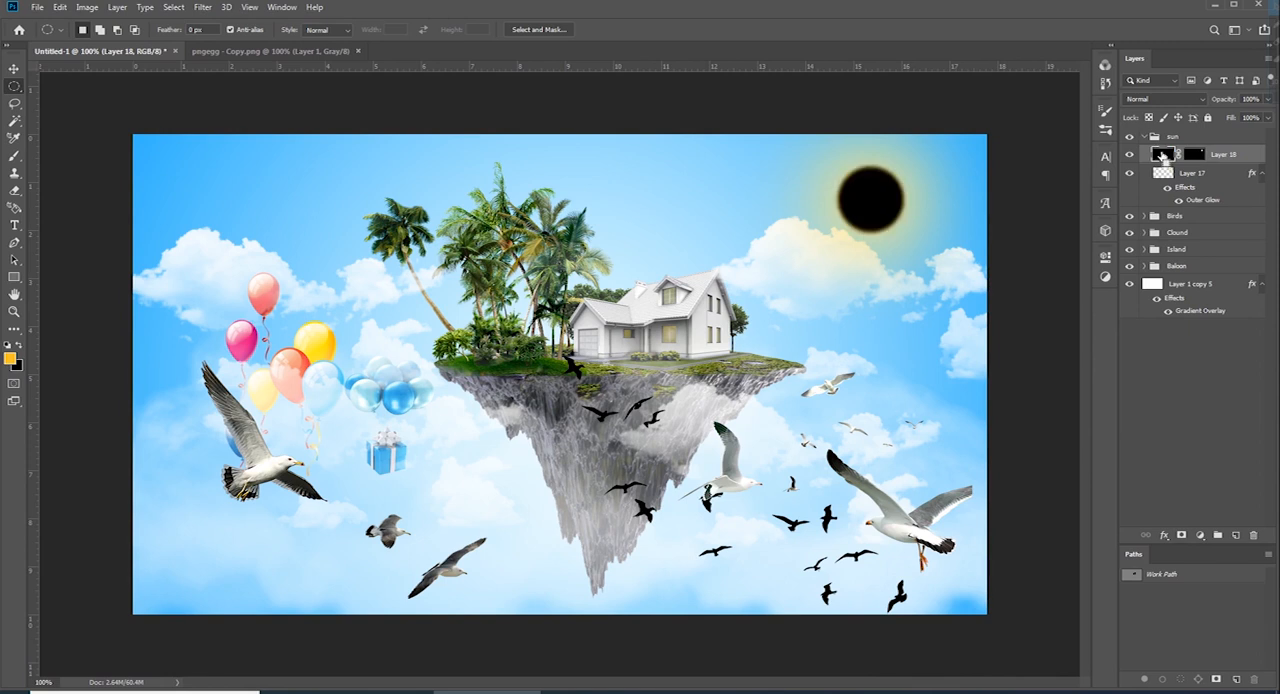
key(ctrl+z)
Reset the colours to default, fill Layer 18 with white and set its opacity to 46%
key(d)
key(alt+Delete)
key(ctrl+z)
key(ctrl+Delete)
key(p)
key(3)
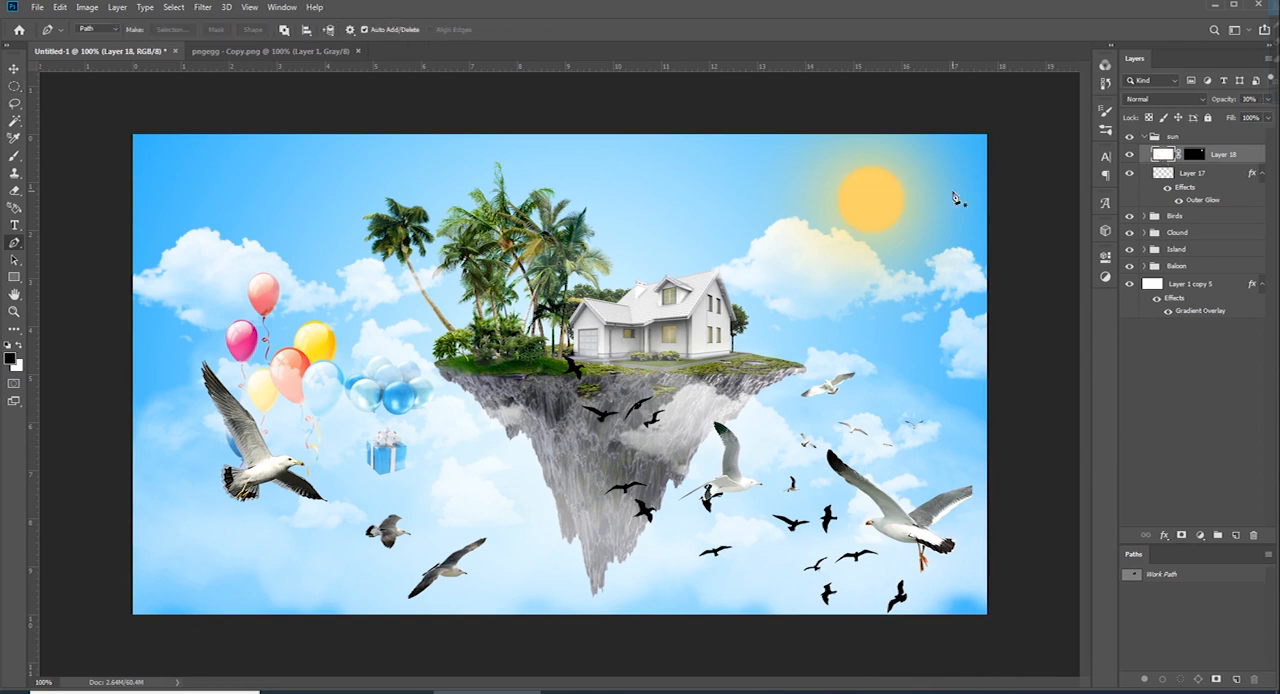
key(5)
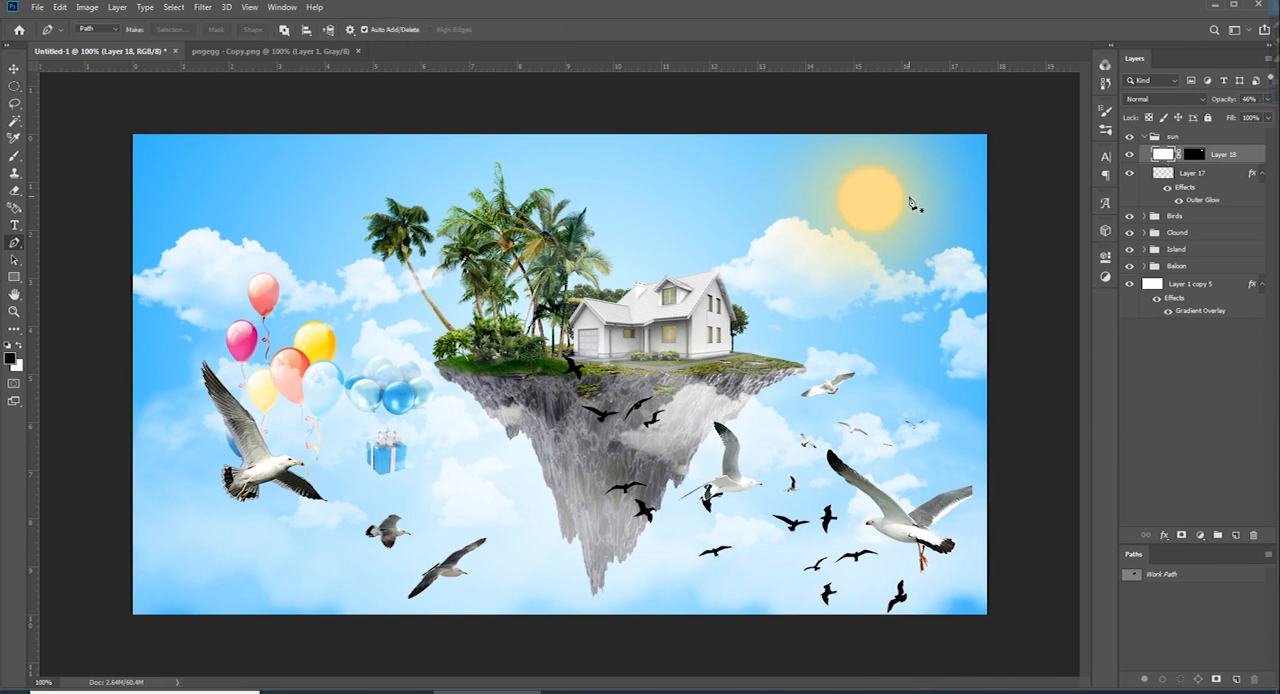
Change Layer 17's Outer Glow to a deeper orange-yellow with a size of 166 px
key(ctrl+minus)
key(ctrl+minus)
key(ctrl+minus)
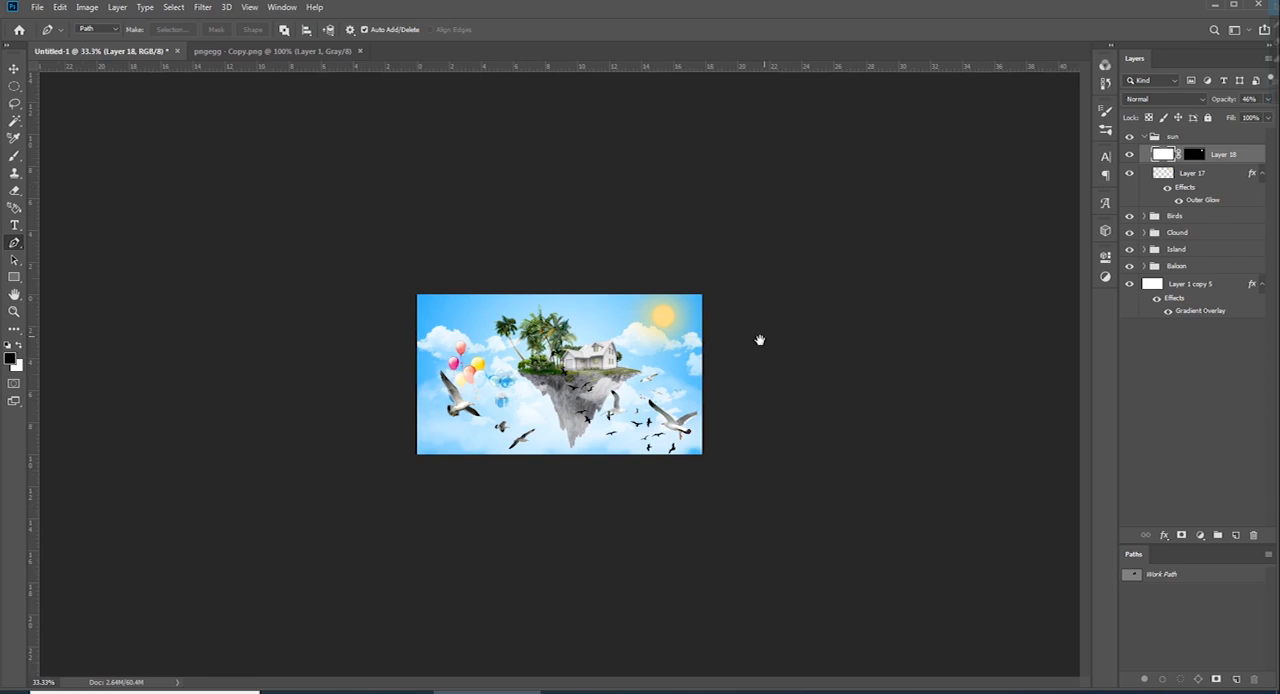
double_click(1203, 201)
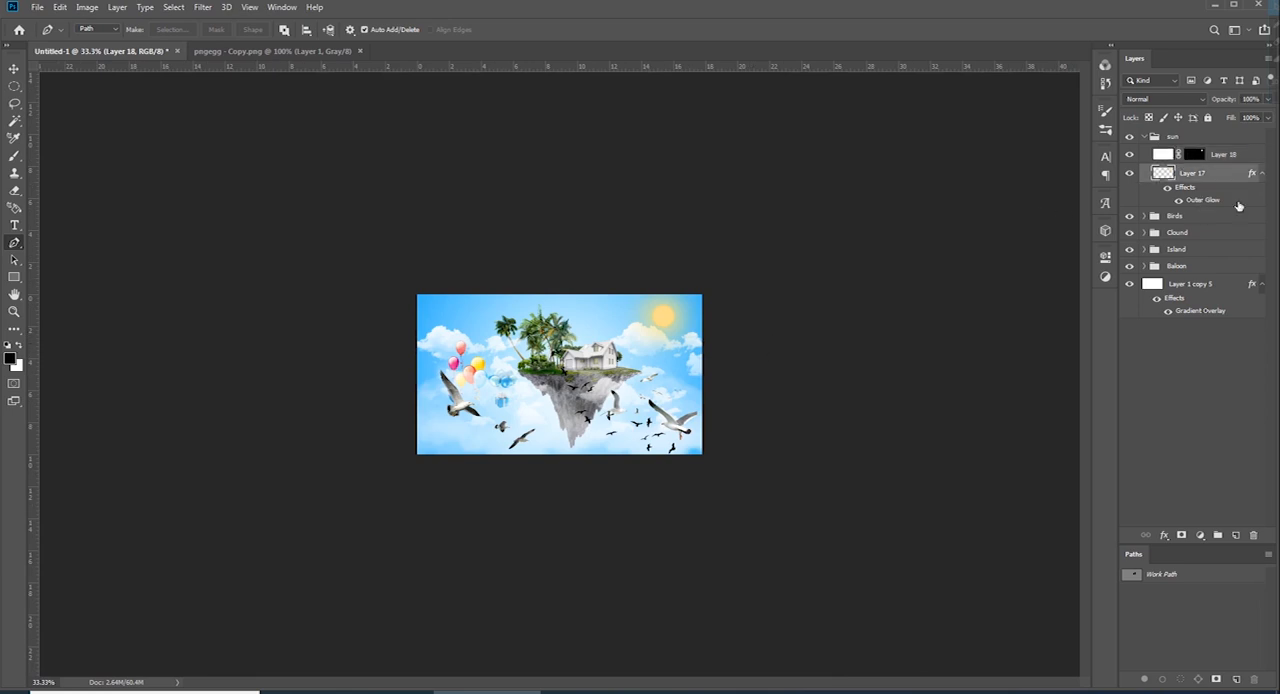
drag(1006, 206, 1022, 210)
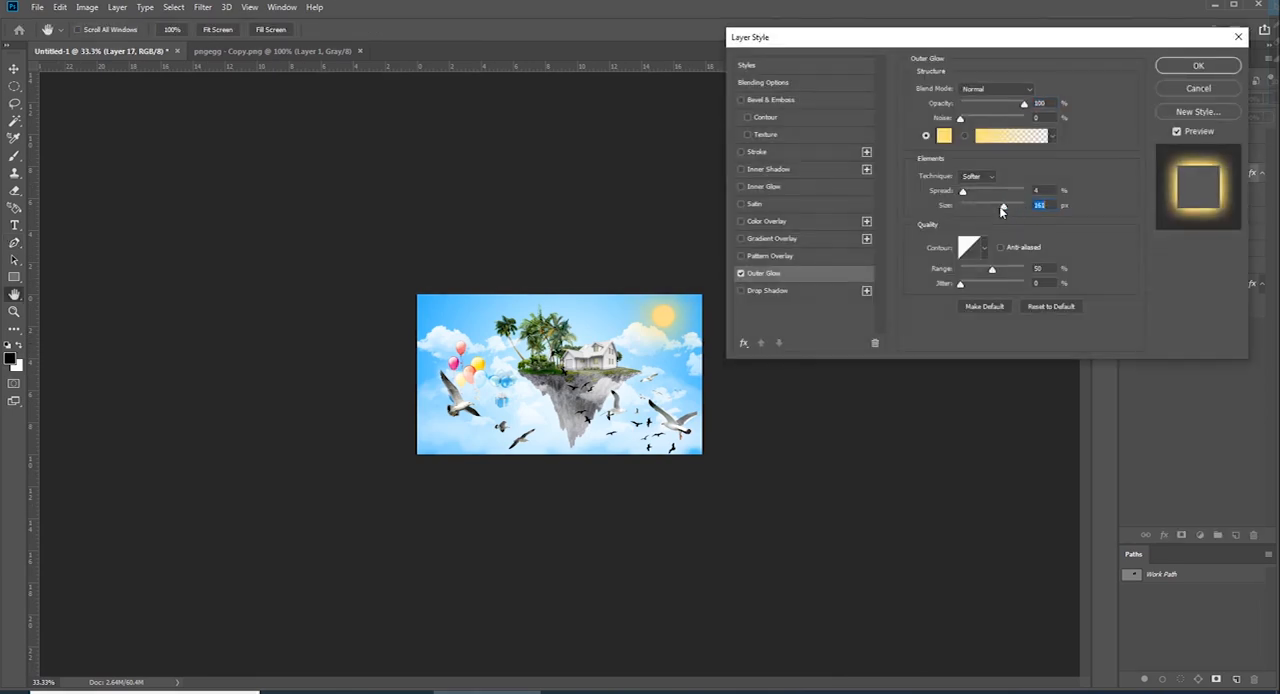
click(944, 136)
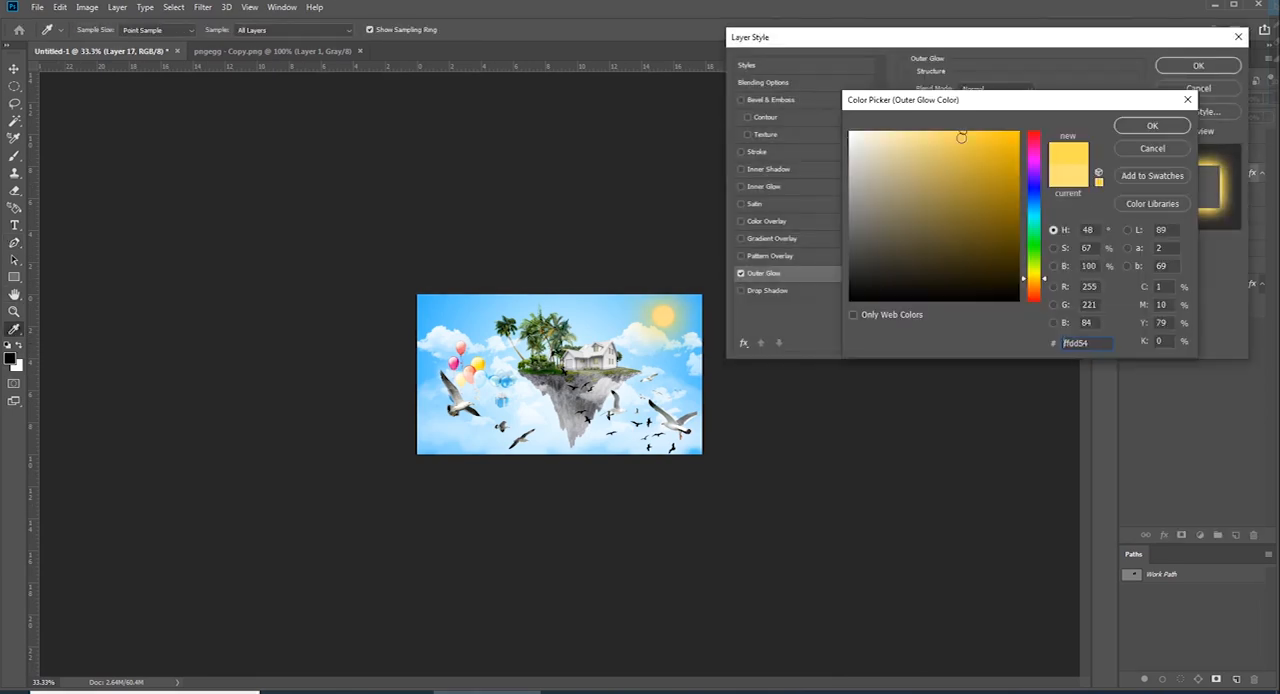
drag(1042, 279, 1034, 280)
key(Return)
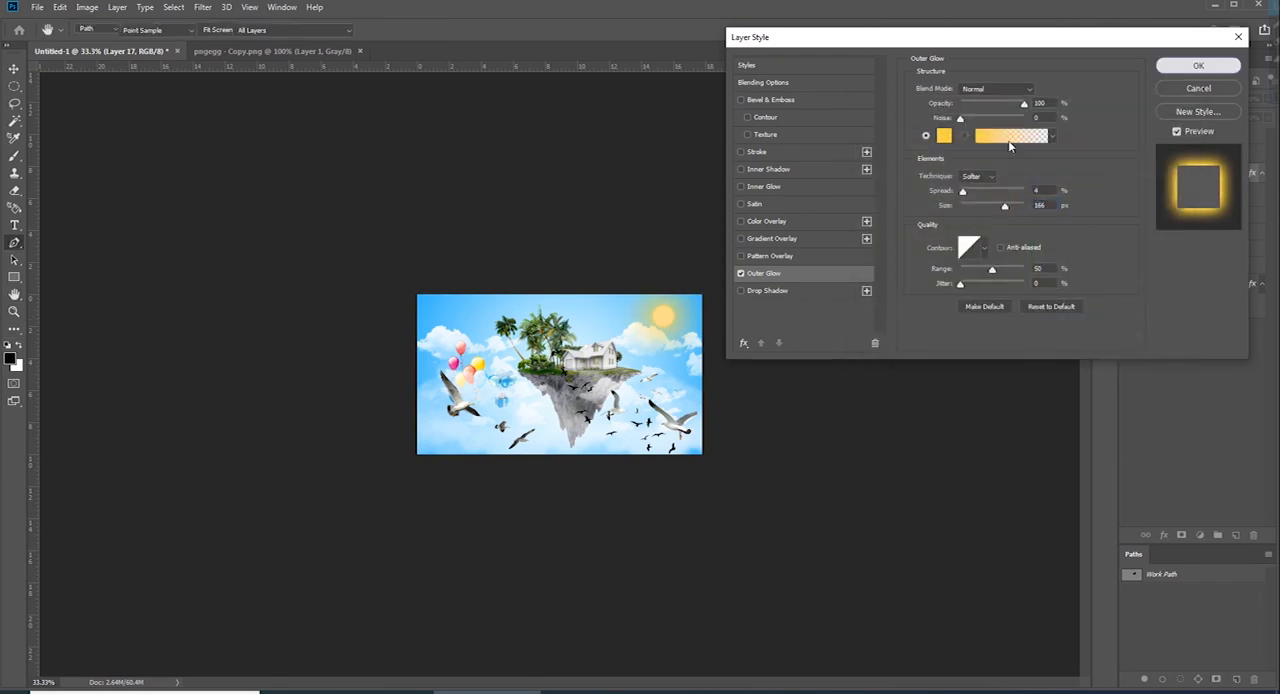
key(Return)
key(ctrl+plus)
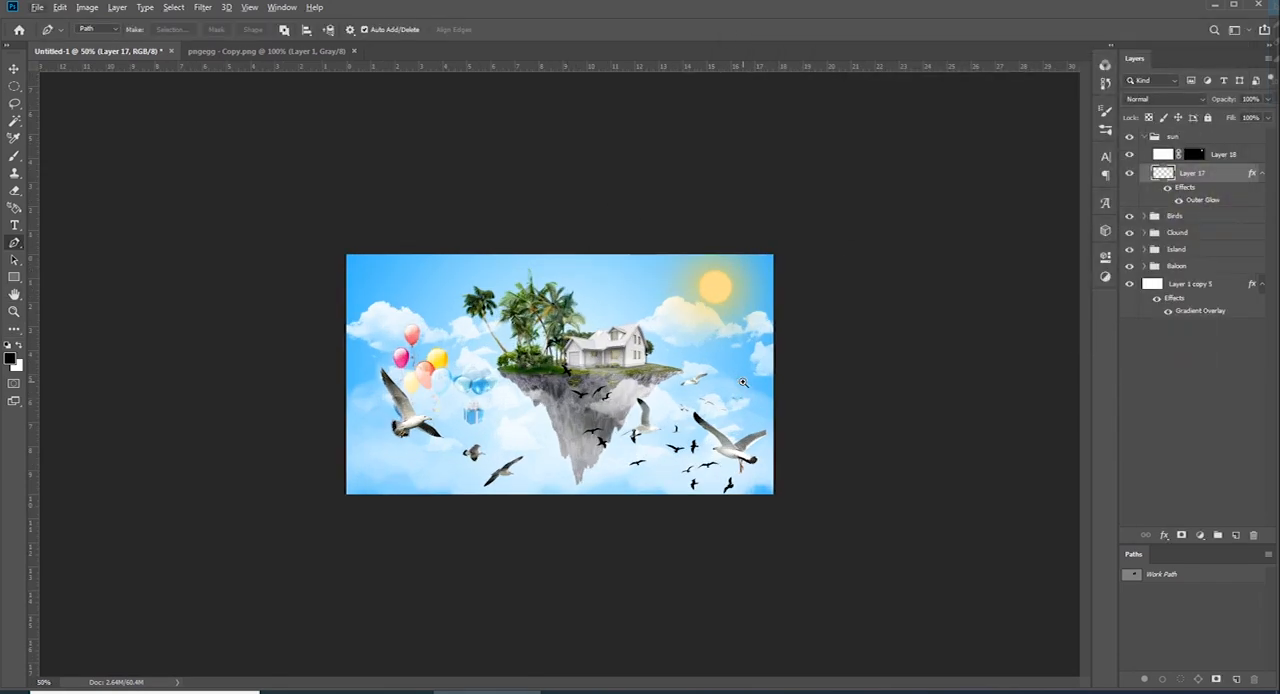
key(ctrl+plus)
click(1193, 266)
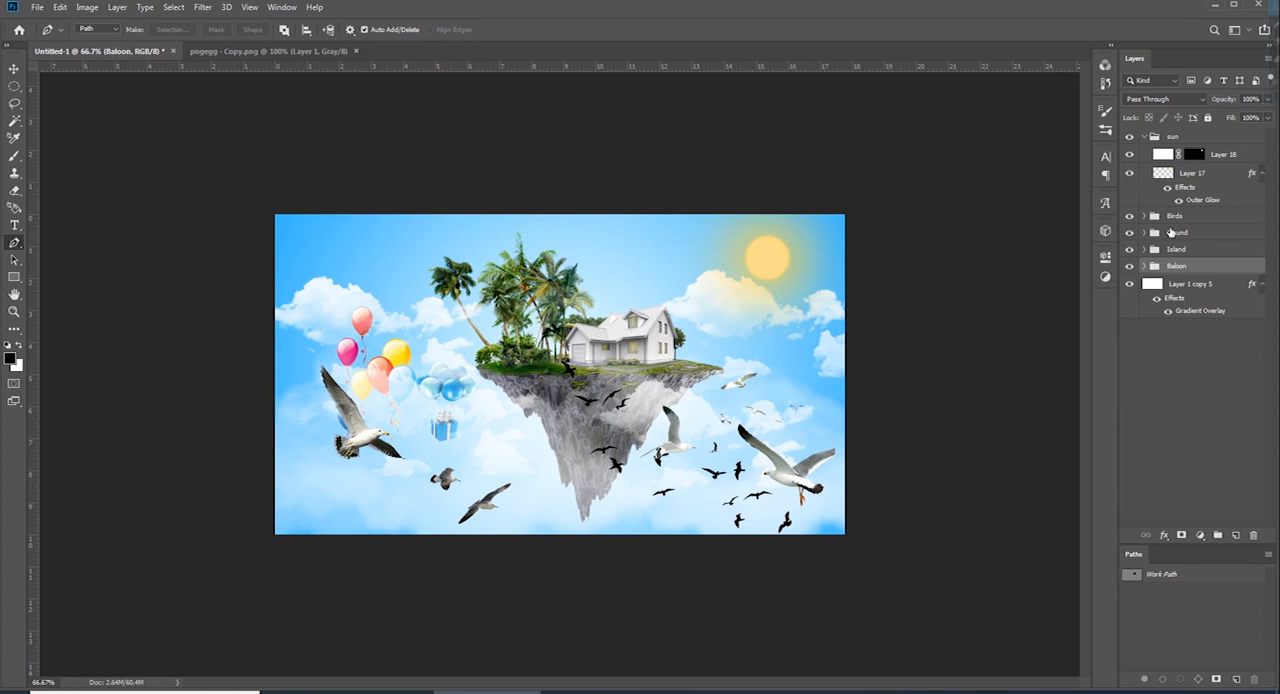
key(ctrl+minus)
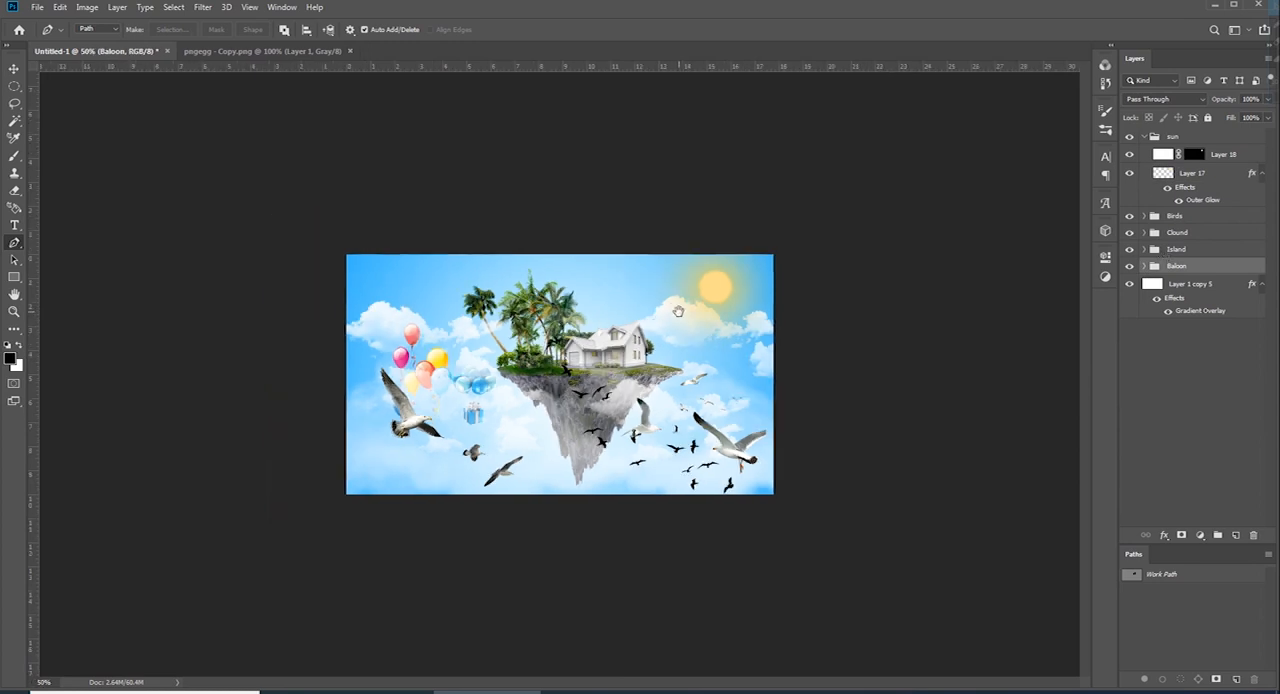
click(1155, 249)
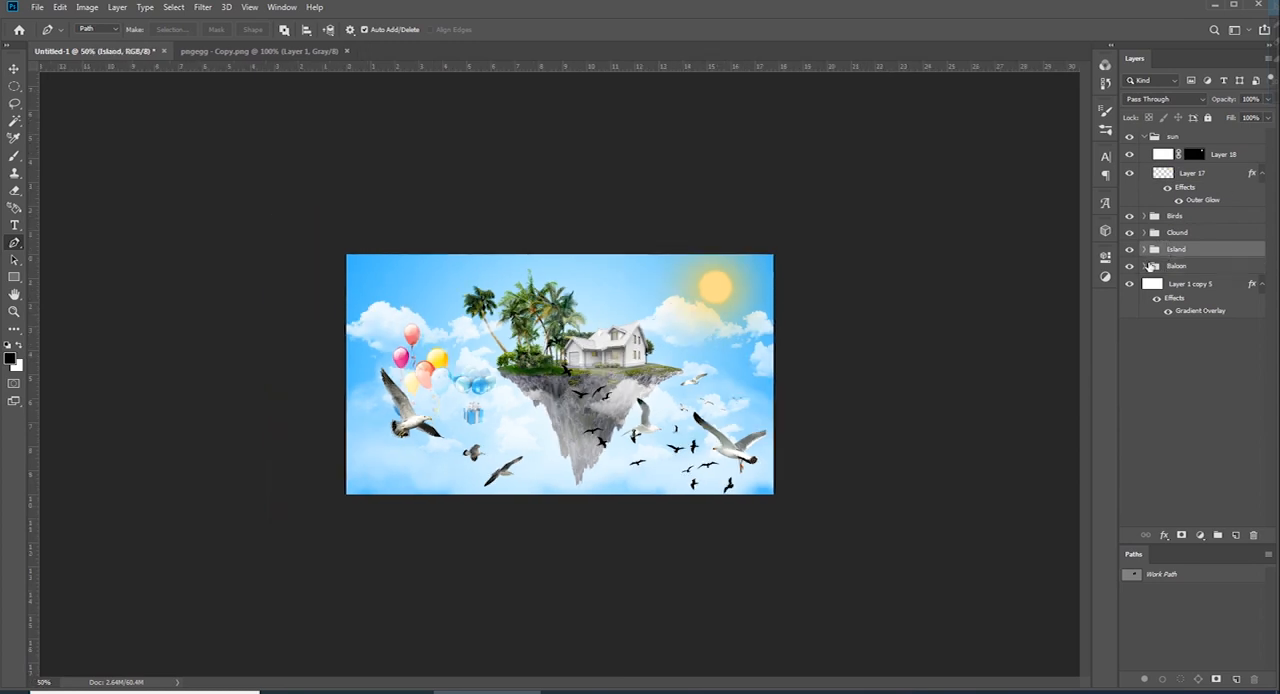
Add a new layer above Layer 16 in the Home group and sample a brush colour near the sun's glow
click(1144, 249)
click(1188, 342)
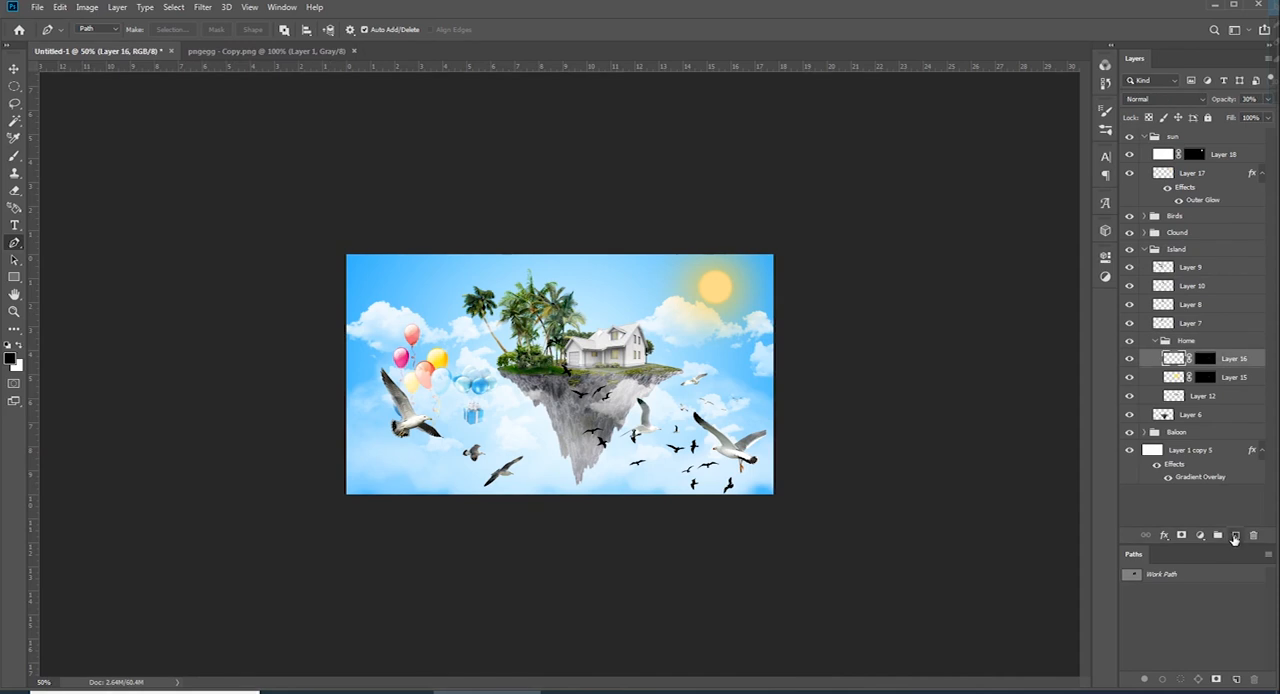
click(1236, 535)
key(b)
alt+click(733, 300)
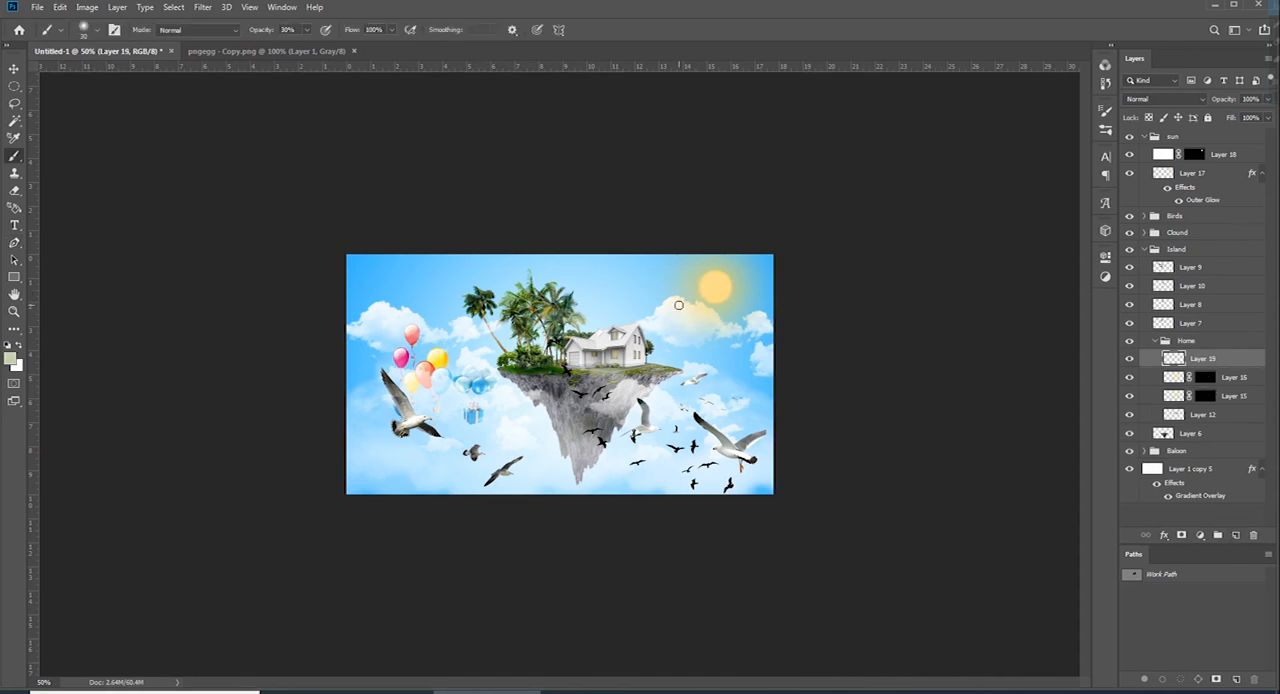
Paint an orange-yellow tint over the house with a soft brush at 20% opacity and mask Layer 19 to the house's outline
key(bracketright)
key(bracketright)
key(2)
mouse_move(637, 317)
mouse_down()
mouse_move(582, 331)
mouse_move(664, 332)
mouse_move(593, 302)
mouse_move(483, 330)
mouse_up()
alt+click(444, 357)
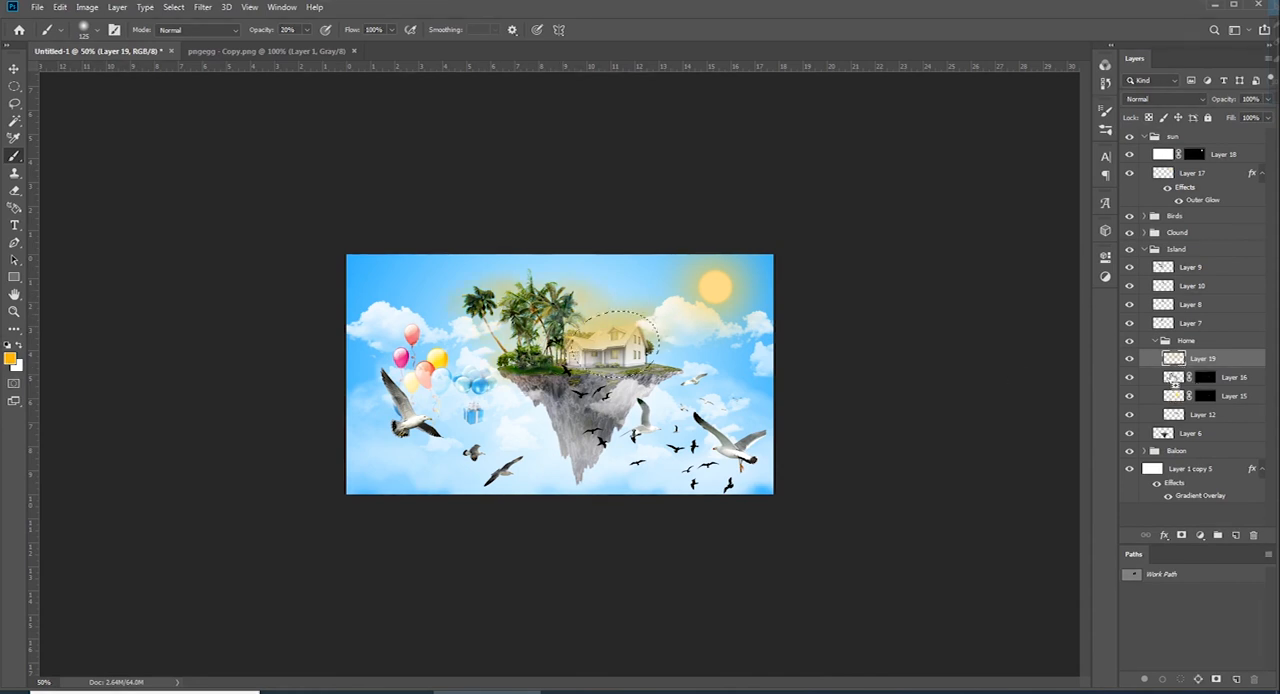
ctrl+click(1173, 396)
click(1181, 535)
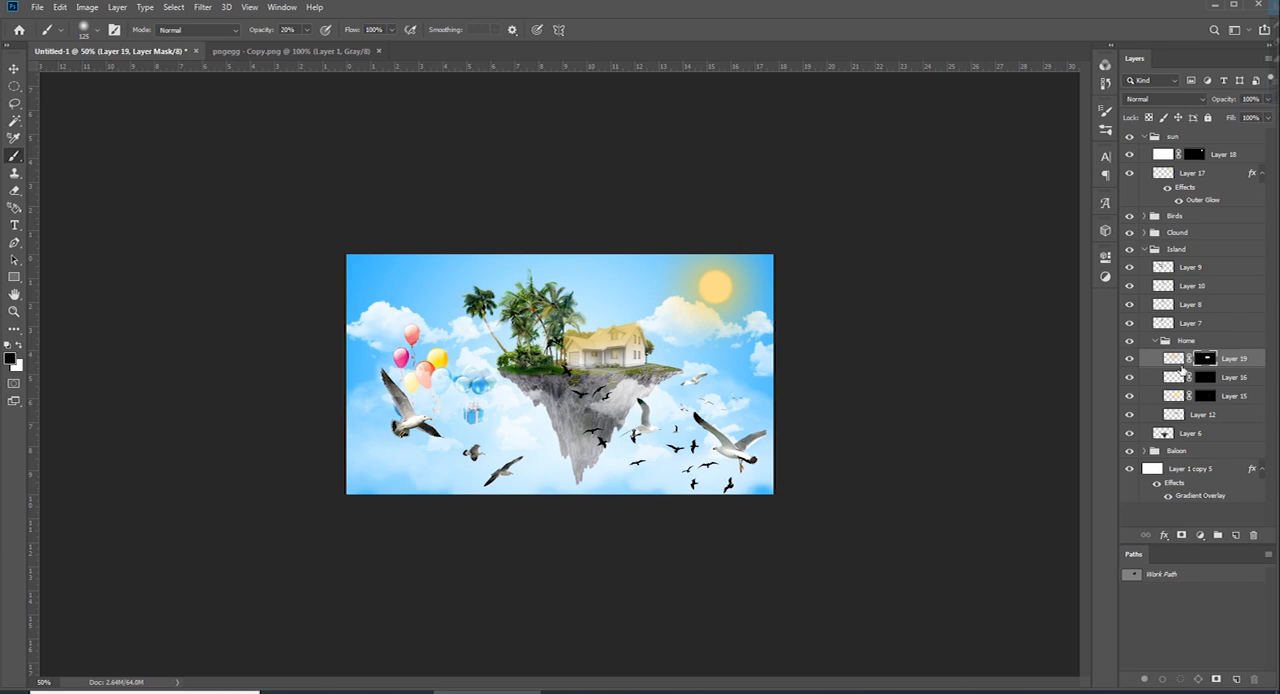
Add a layer above Layer 9, paint an orange-yellow tint over the palms and mask it to the palms' outline
click(1170, 268)
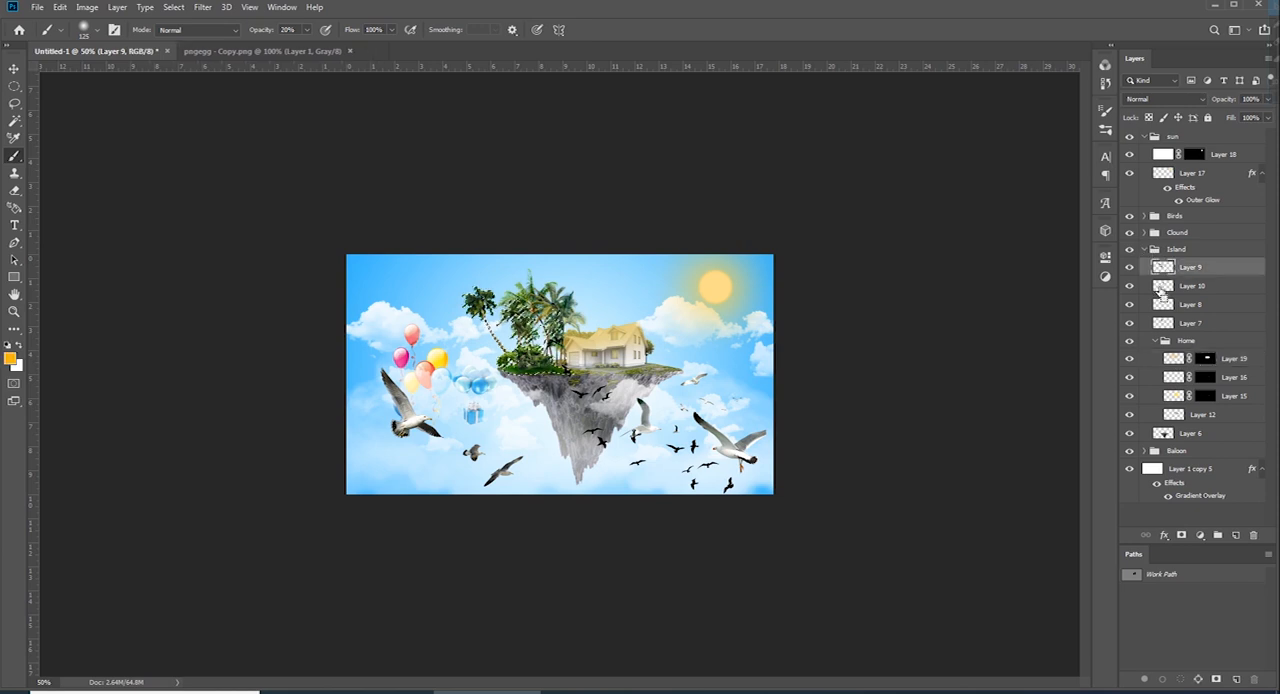
click(1236, 535)
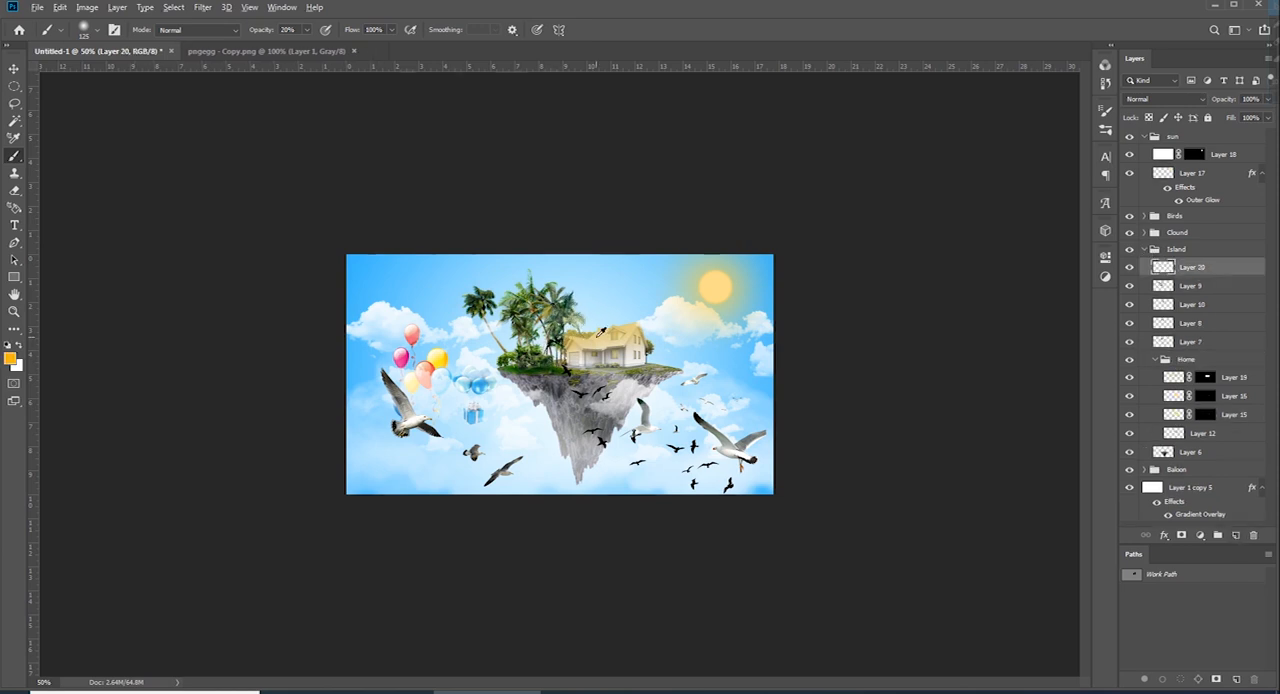
mouse_move(566, 308)
mouse_down()
mouse_move(526, 286)
mouse_move(546, 316)
mouse_move(480, 303)
mouse_move(562, 356)
mouse_up()
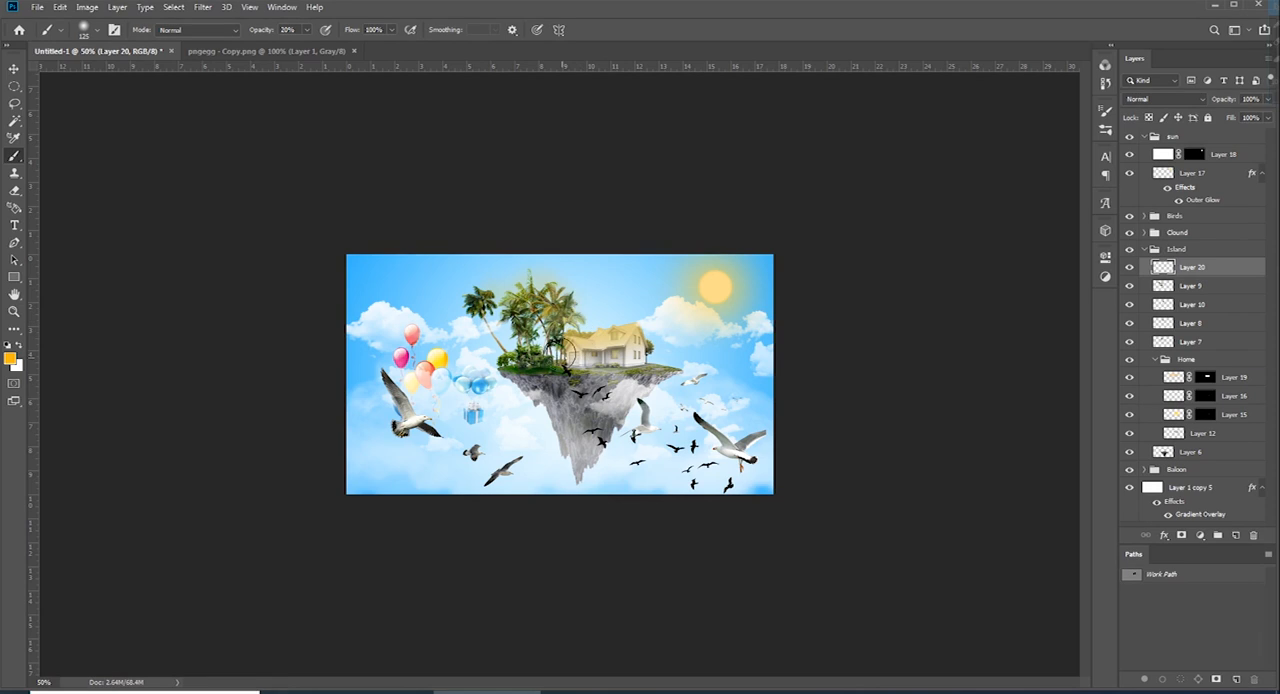
ctrl+click(1162, 288)
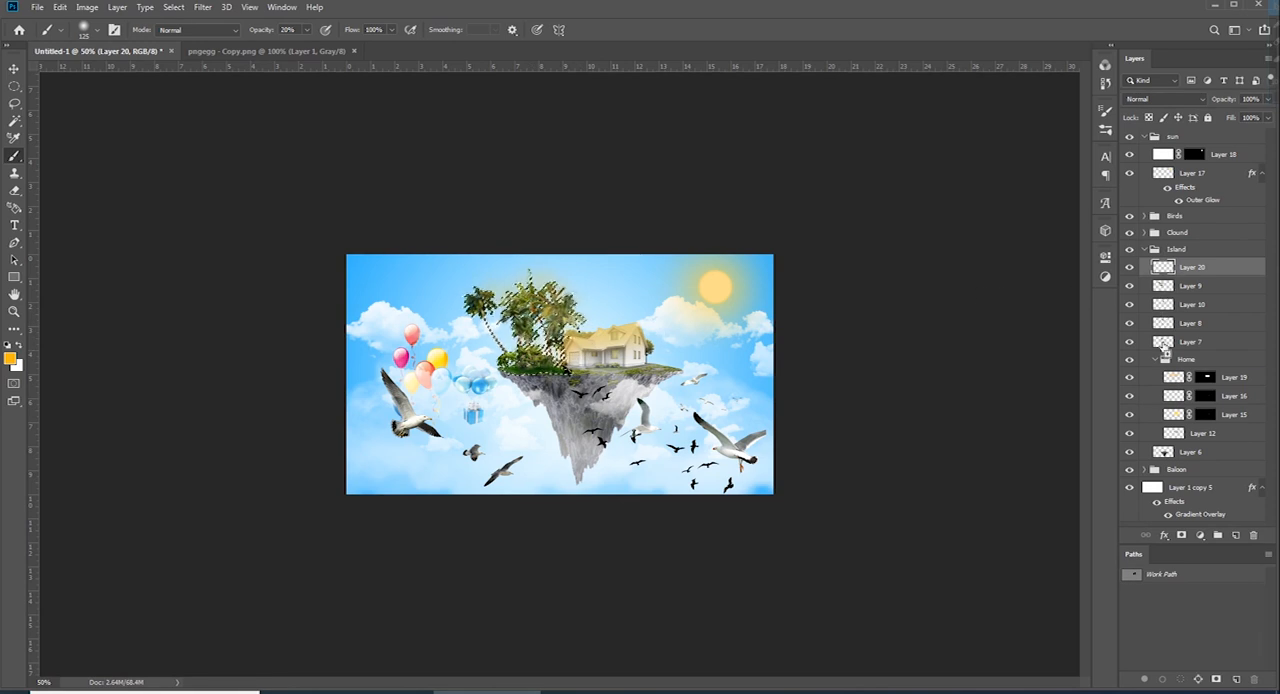
click(1181, 536)
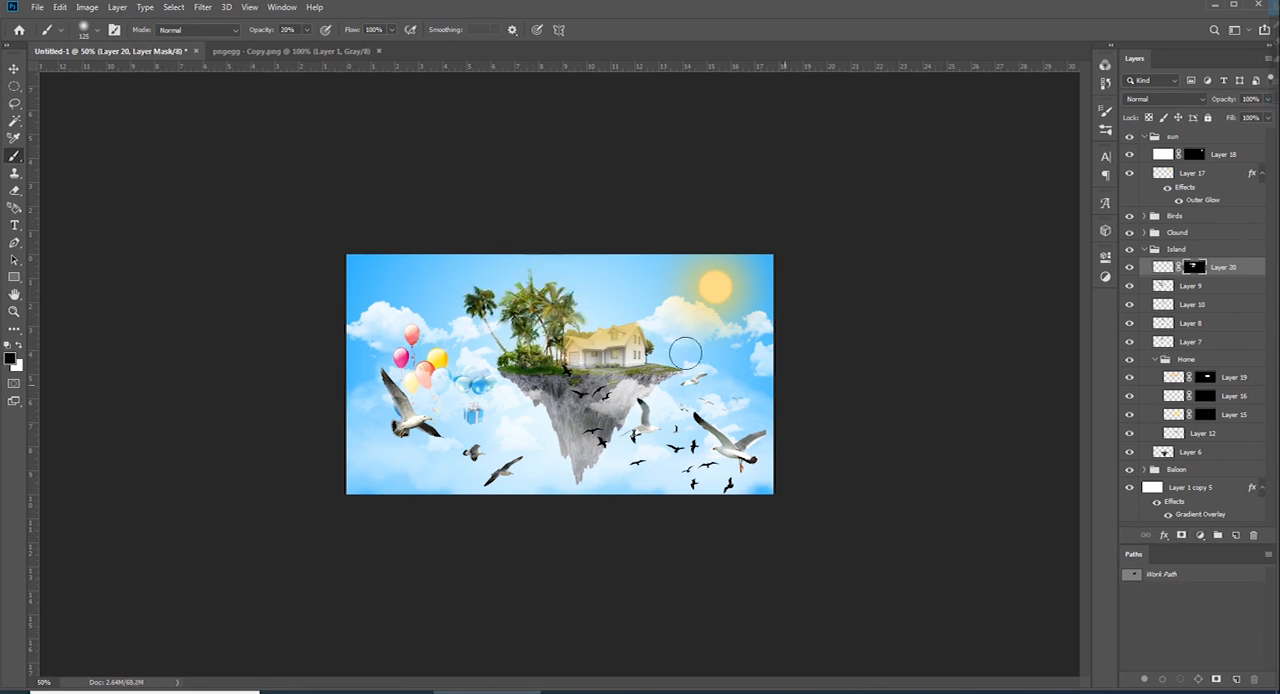
Refine the yellow light on the house by painting on Layer 19's mask with a soft brush at 10% opacity and 100 px
click(1201, 380)
key(ctrl+plus)
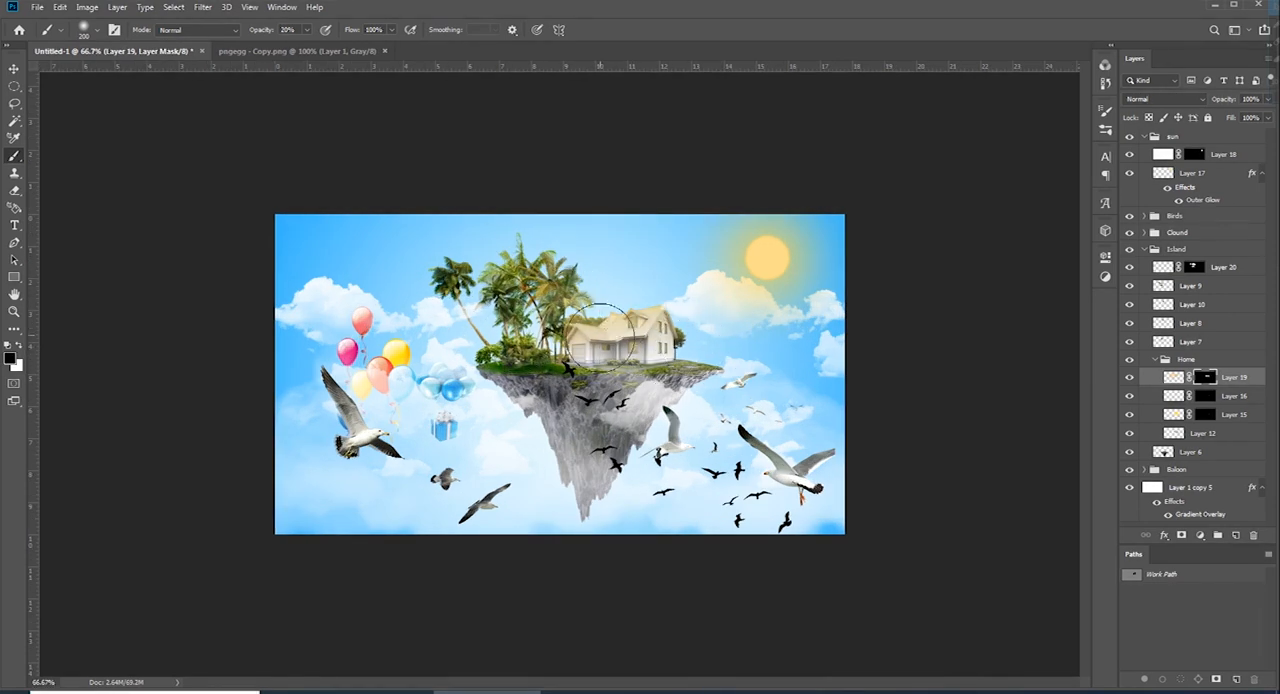
key(ctrl+plus)
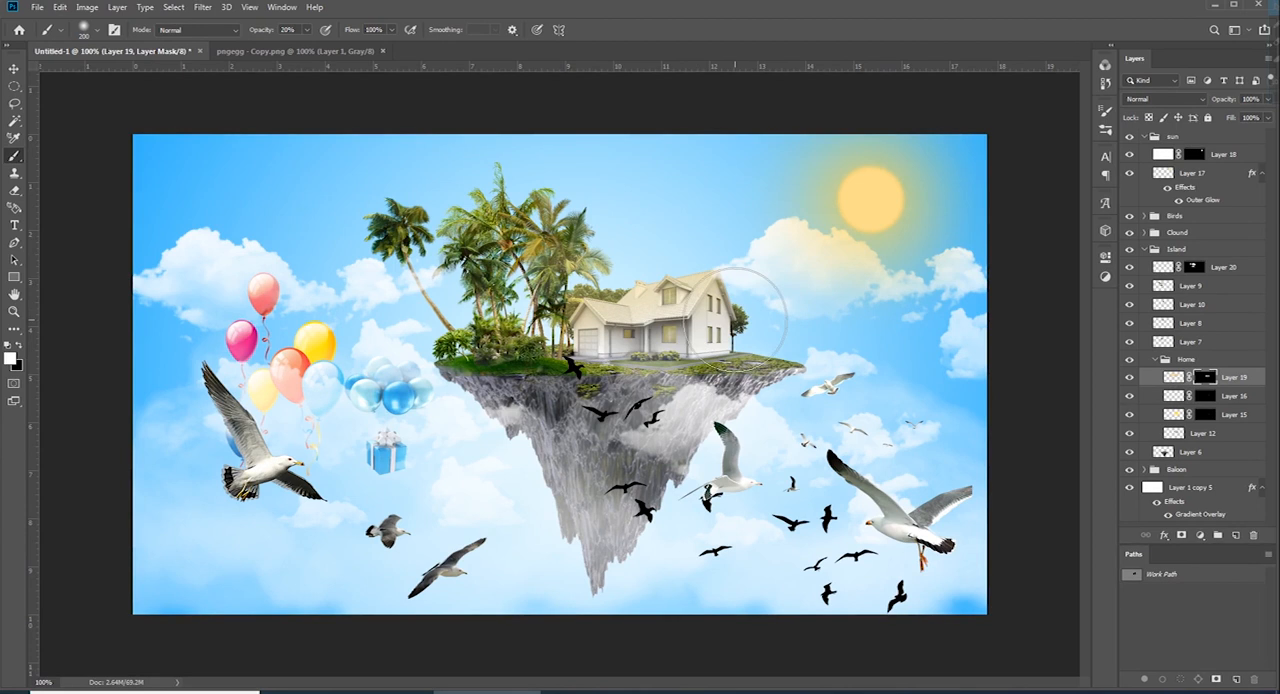
key(bracketleft)
key(bracketleft)
key(bracketleft)
key(bracketleft)
key(1)
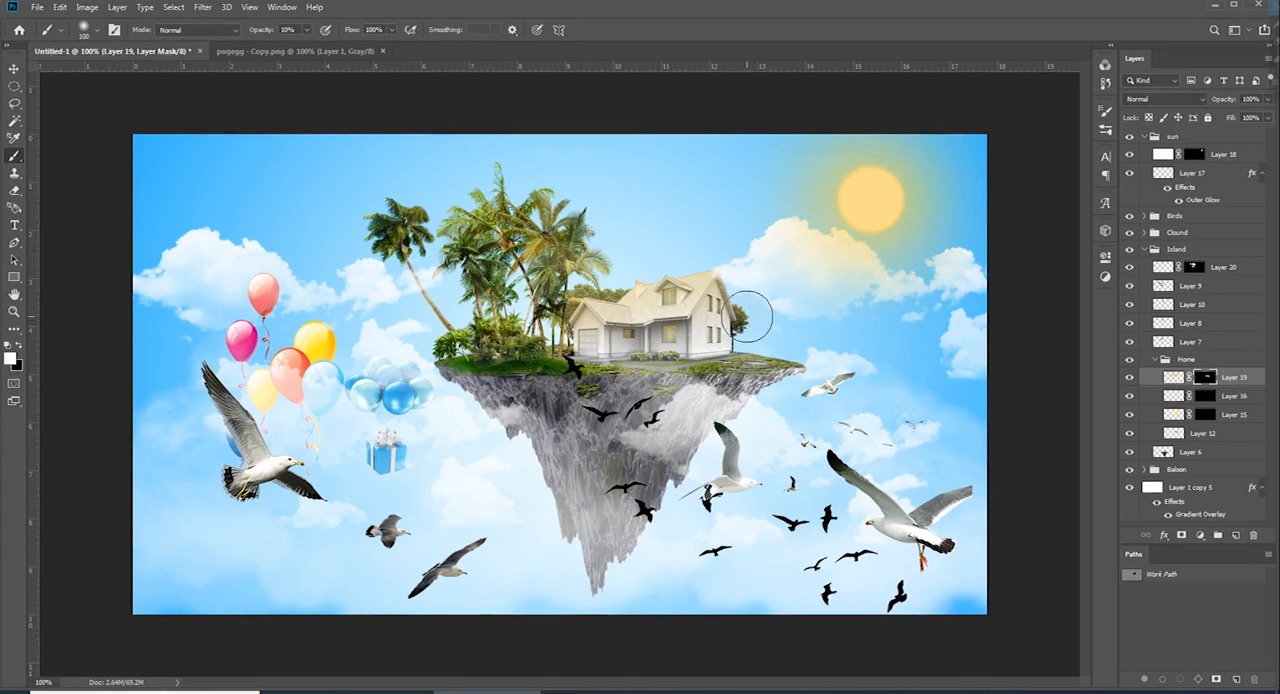
click(1173, 378)
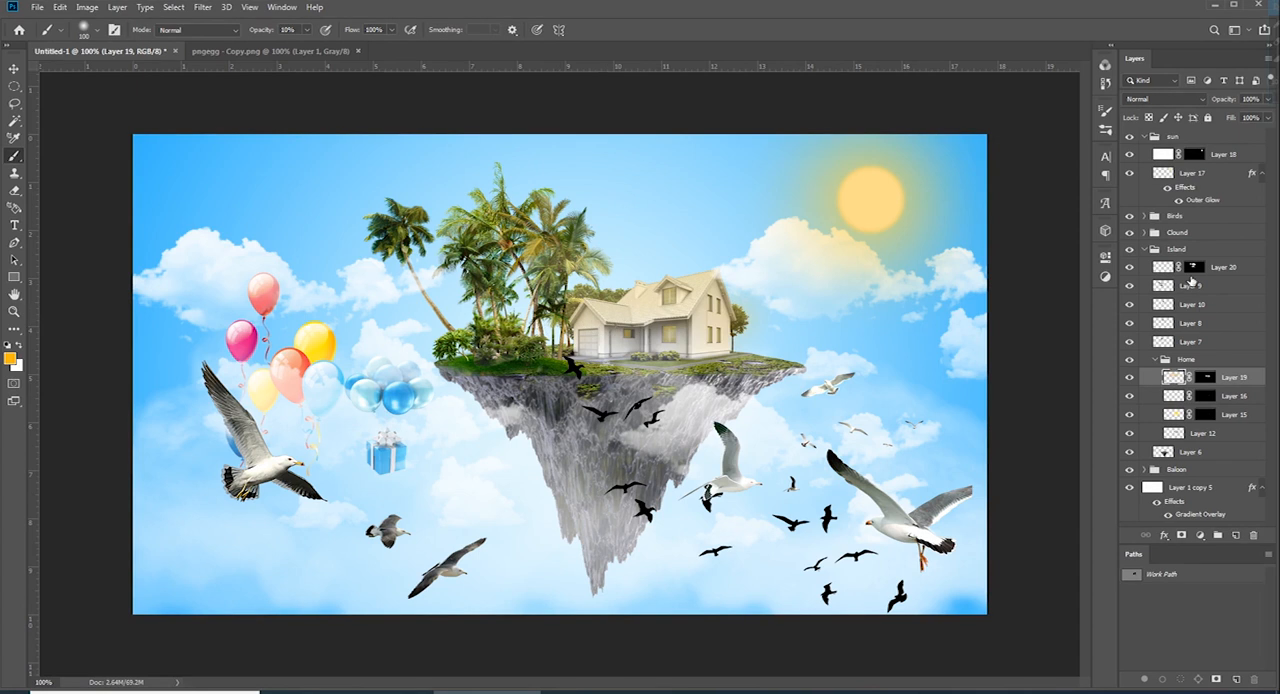
click(1194, 267)
click(1205, 377)
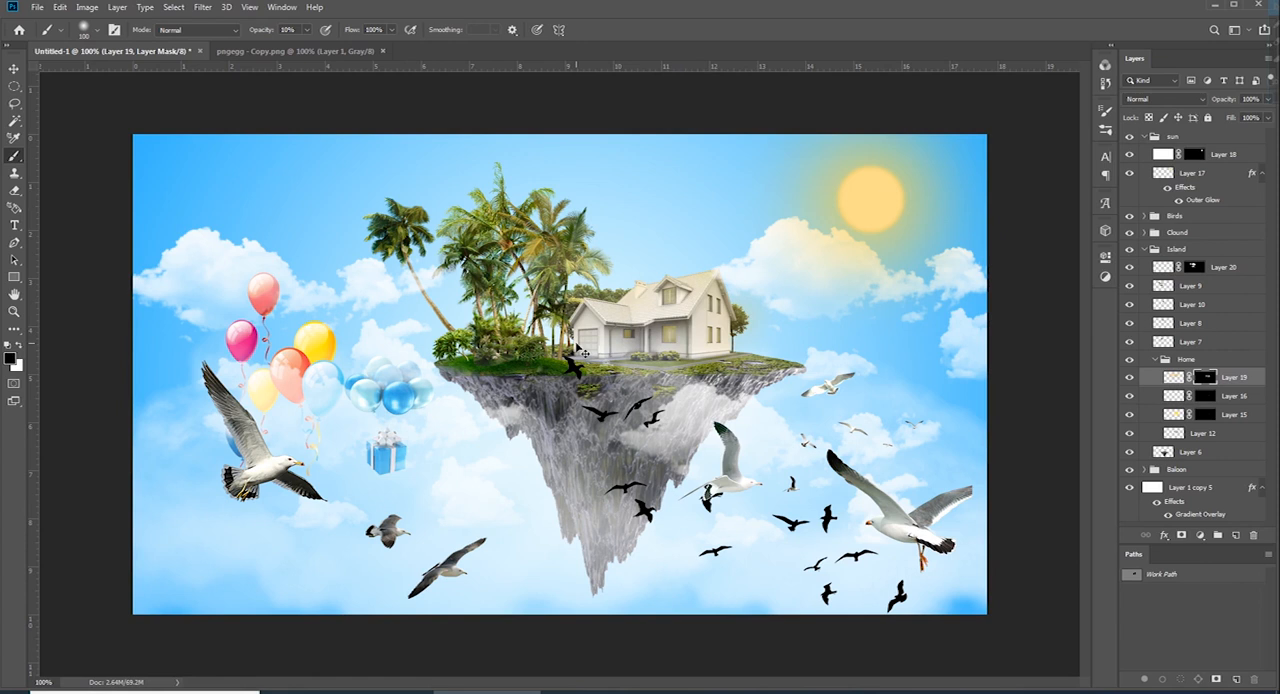
key(ctrl+minus)
key(ctrl+minus)
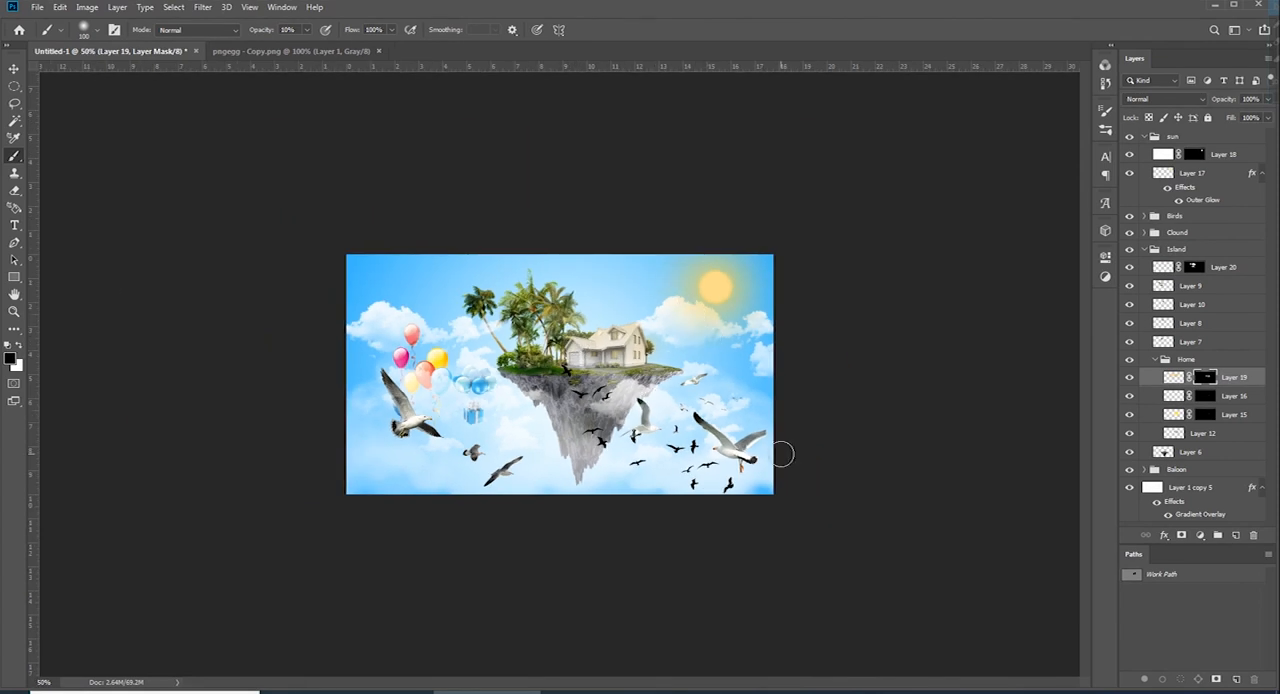
Move the right-hand seagulls and black birds to the sky left of the palms and resize the black birds
key(v)
drag(745, 440, 455, 340)
drag(690, 452, 587, 333)
key(ctrl+t)
drag(543, 252, 543, 295)
drag(542, 358, 515, 324)
key(Return)
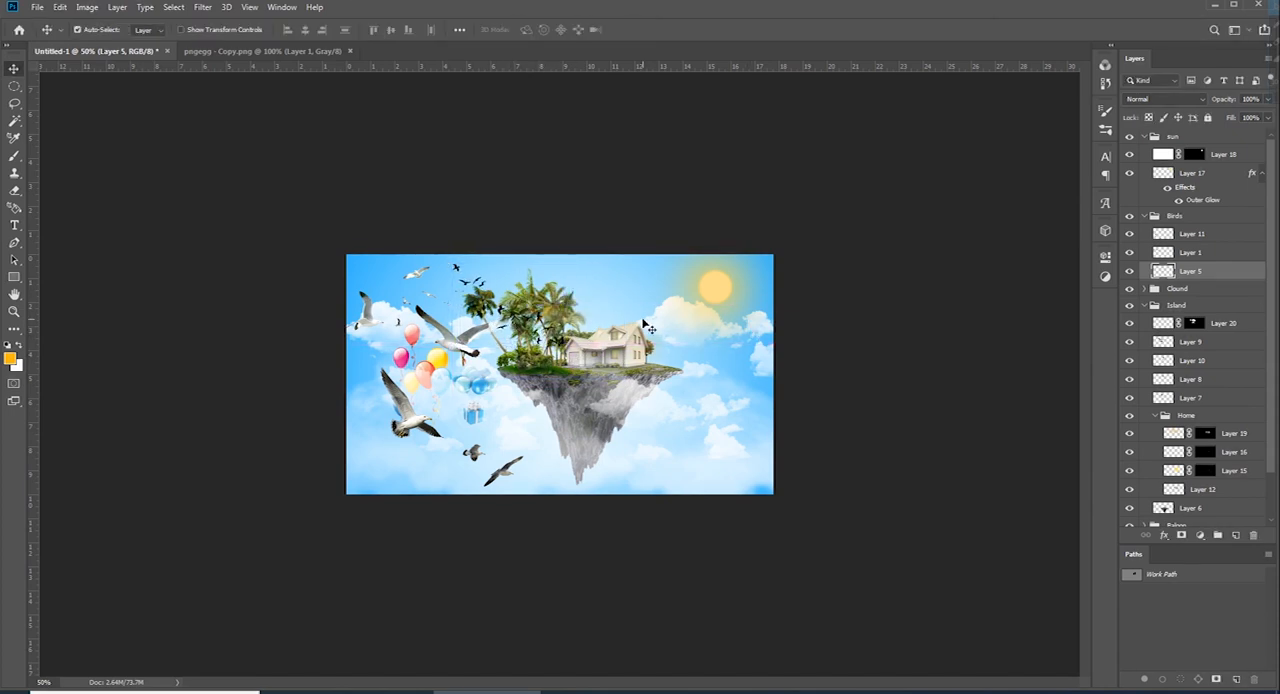
Scale the lower-left seagull group on Layer 11 to about 84% and shift it slightly left
click(421, 415)
key(ctrl+t)
drag(452, 368, 452, 387)
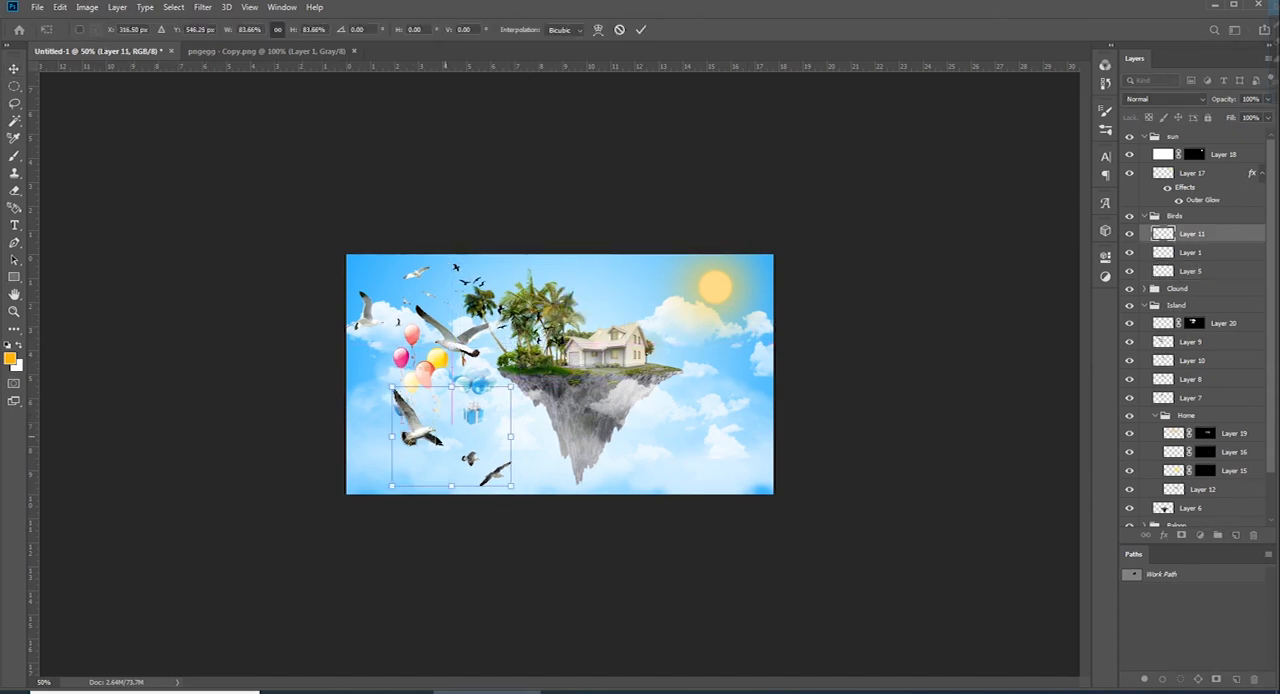
drag(439, 434, 425, 434)
key(Return)
Scale down the seagulls beside the balloons, reposition them and nudge the lower-left seagull group
click(450, 356)
key(ctrl+t)
drag(414, 367, 431, 288)
key(Return)
drag(409, 431, 421, 427)
Collapse the Birds, Island and sun groups and add a new layer above the sun group
click(1144, 217)
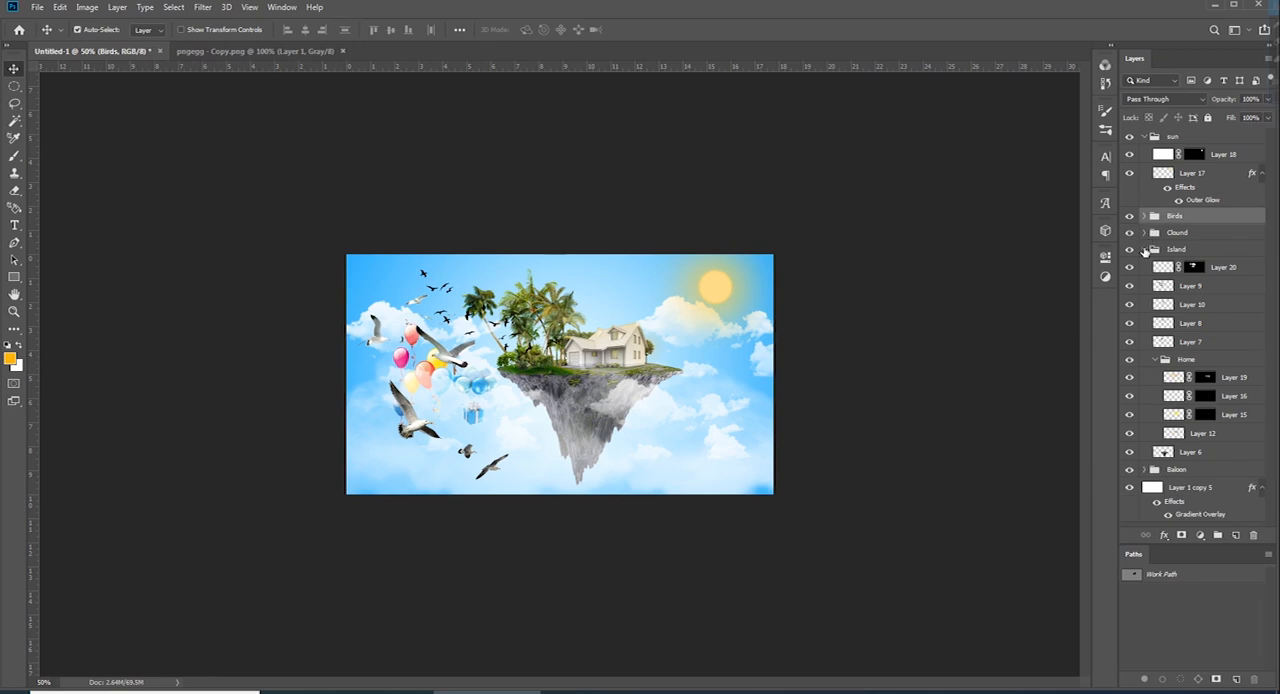
click(1144, 249)
click(1144, 137)
click(1181, 139)
click(1236, 535)
Add a white 47 pt credit line with the author's name in Snow For Santa at the image's lower right
key(t)
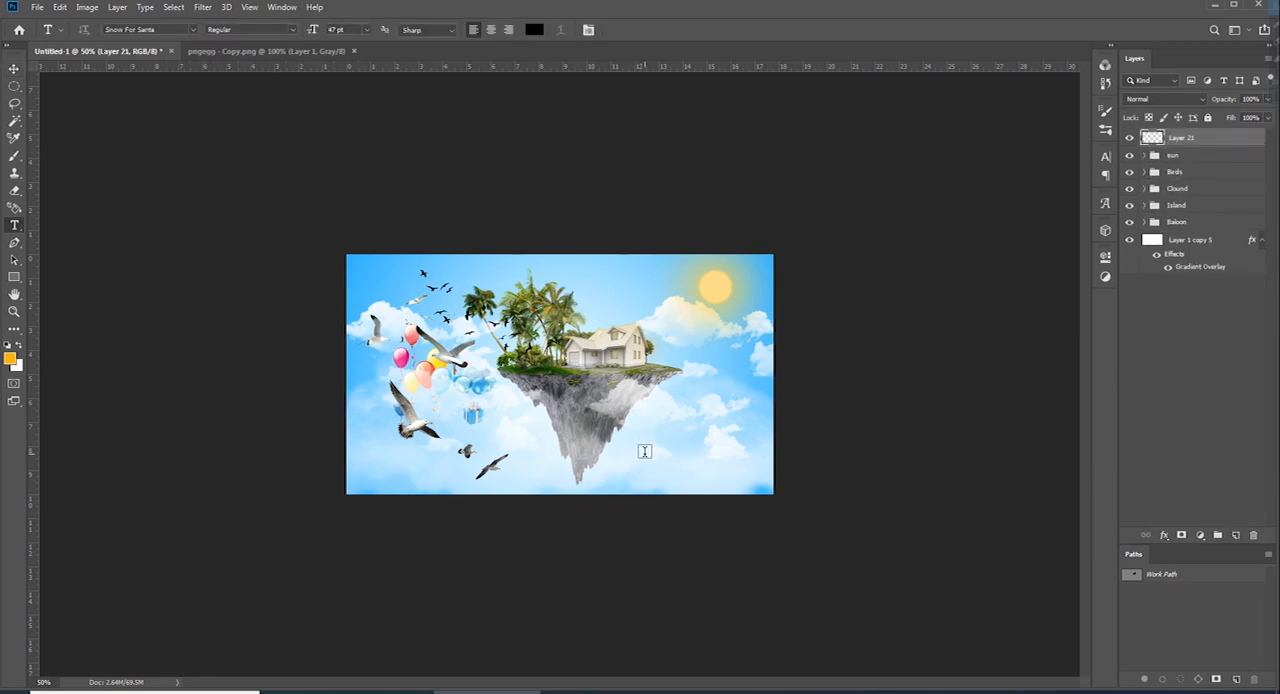
click(536, 31)
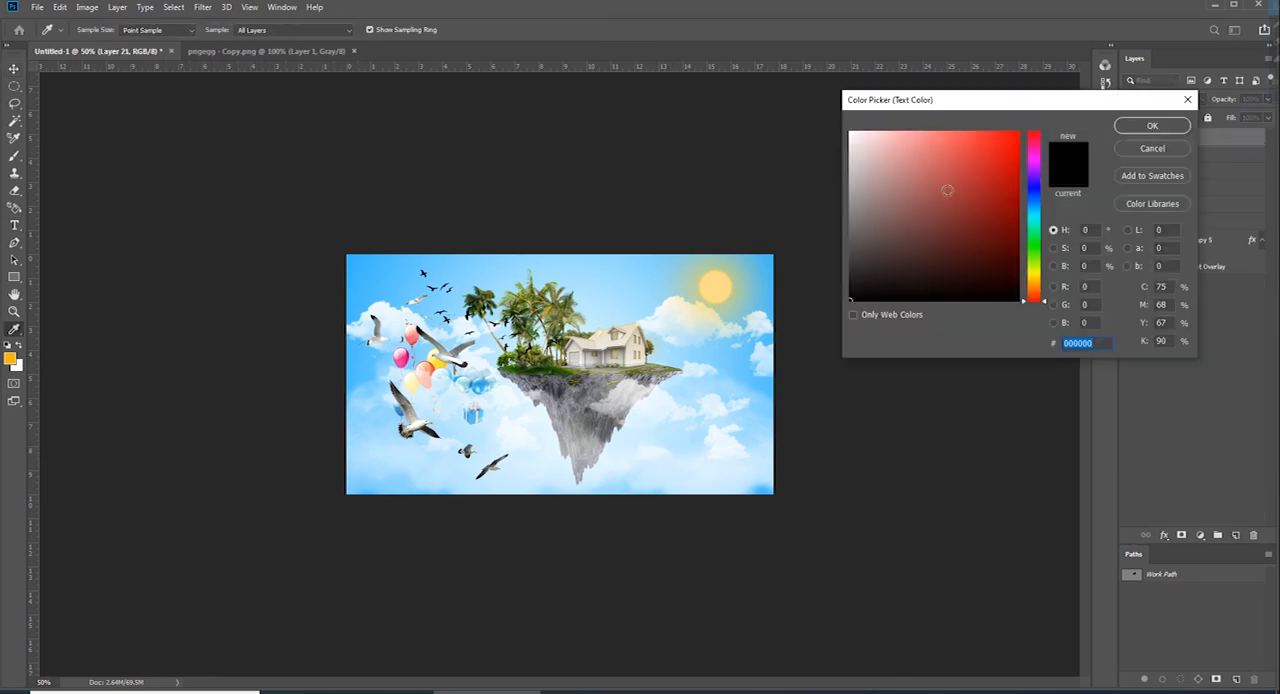
drag(928, 181, 797, 114)
click(1131, 131)
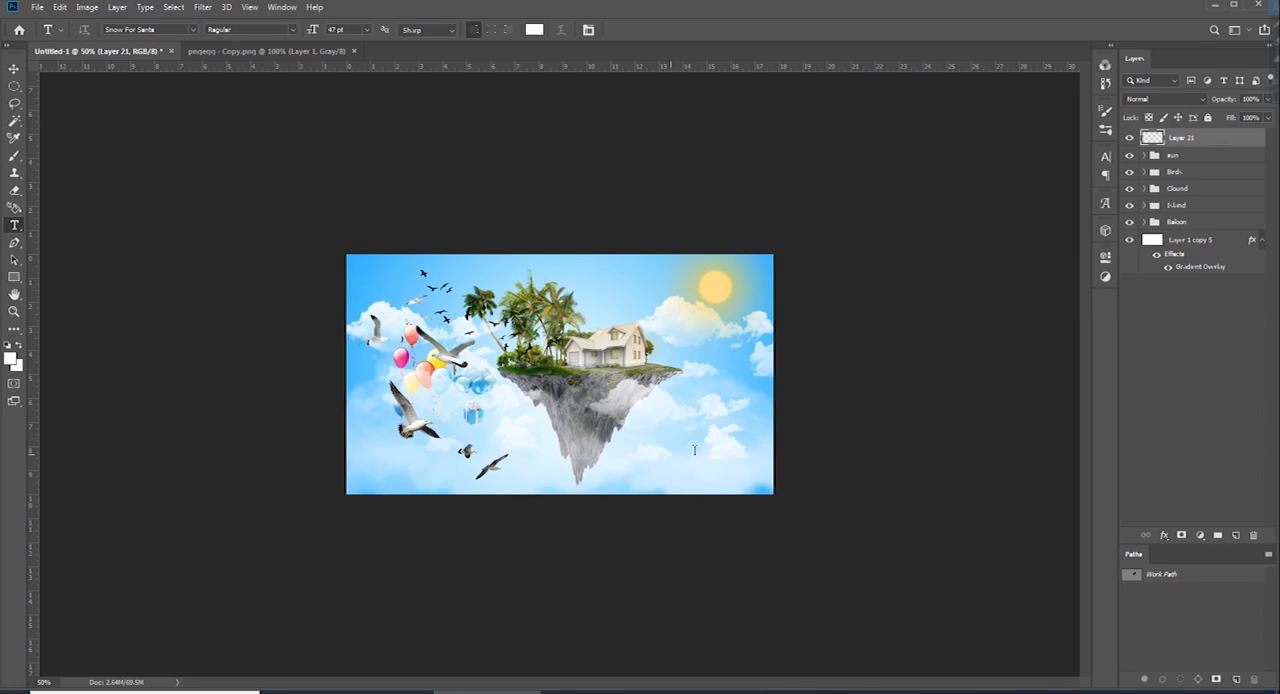
click(781, 451)
text(BY)
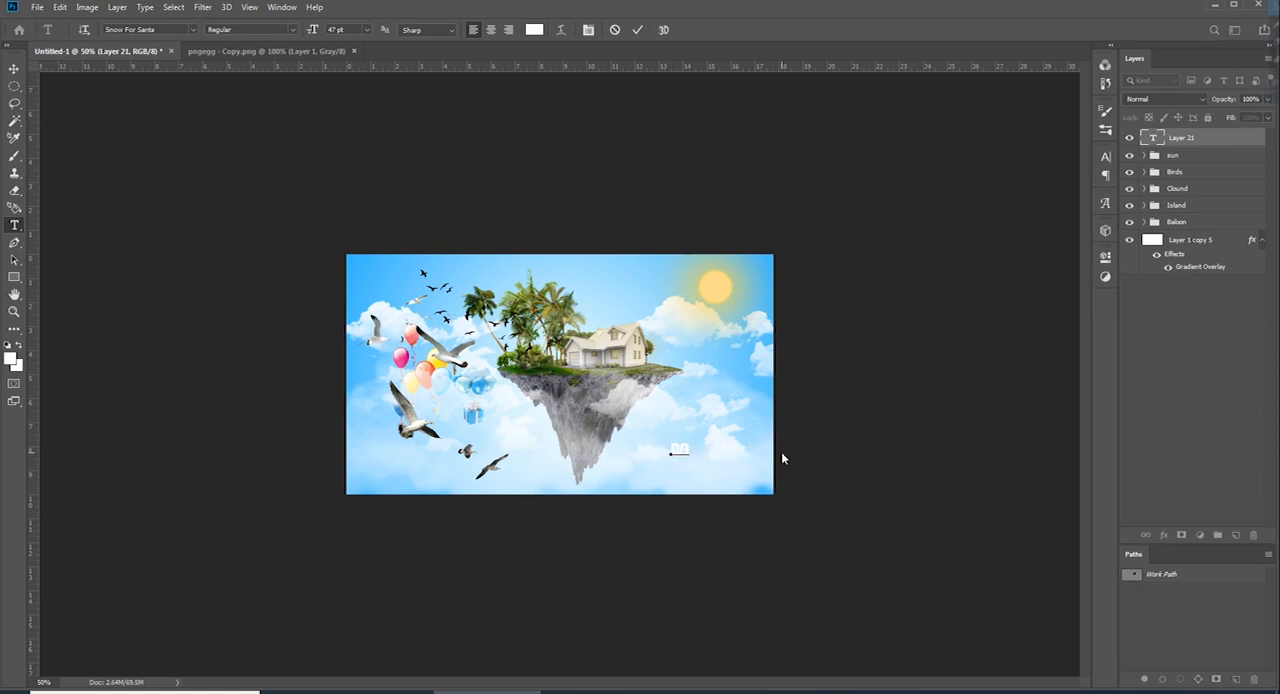
text( MOUSSA)
click(1197, 145)
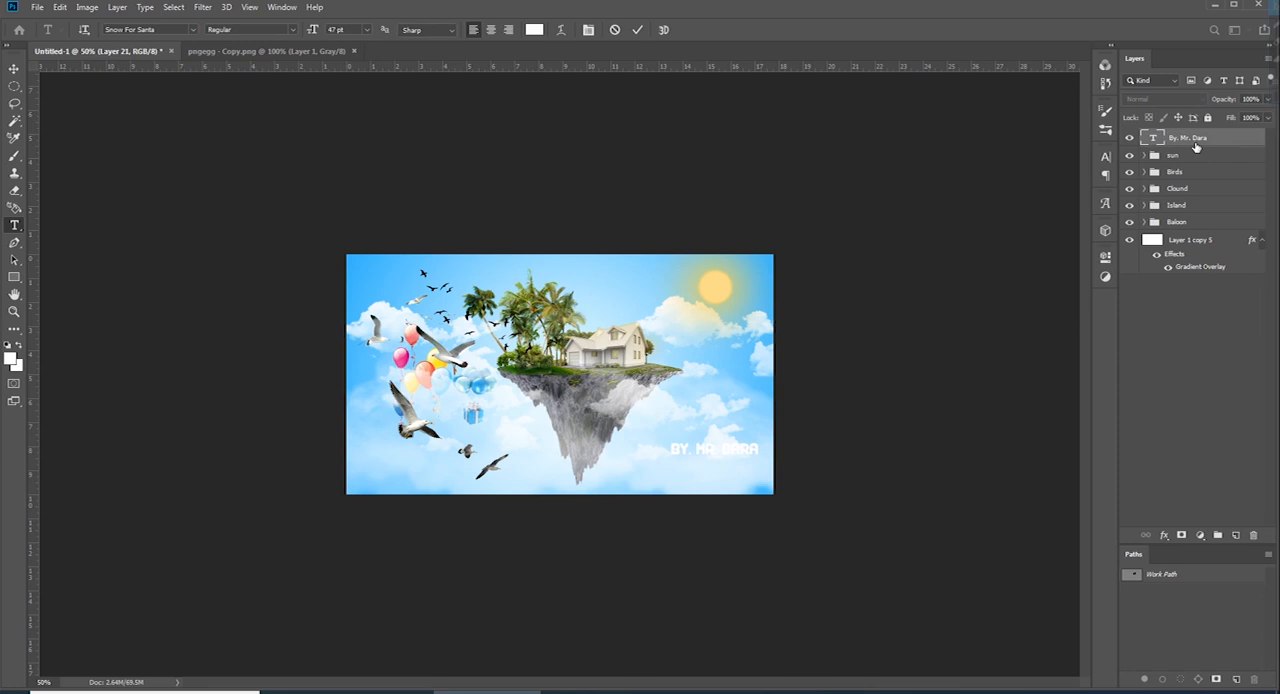
Add a new layer between the credit text and the sun group and choose the cloud-shaped brush preset
key(ctrl+shift+alt+n)
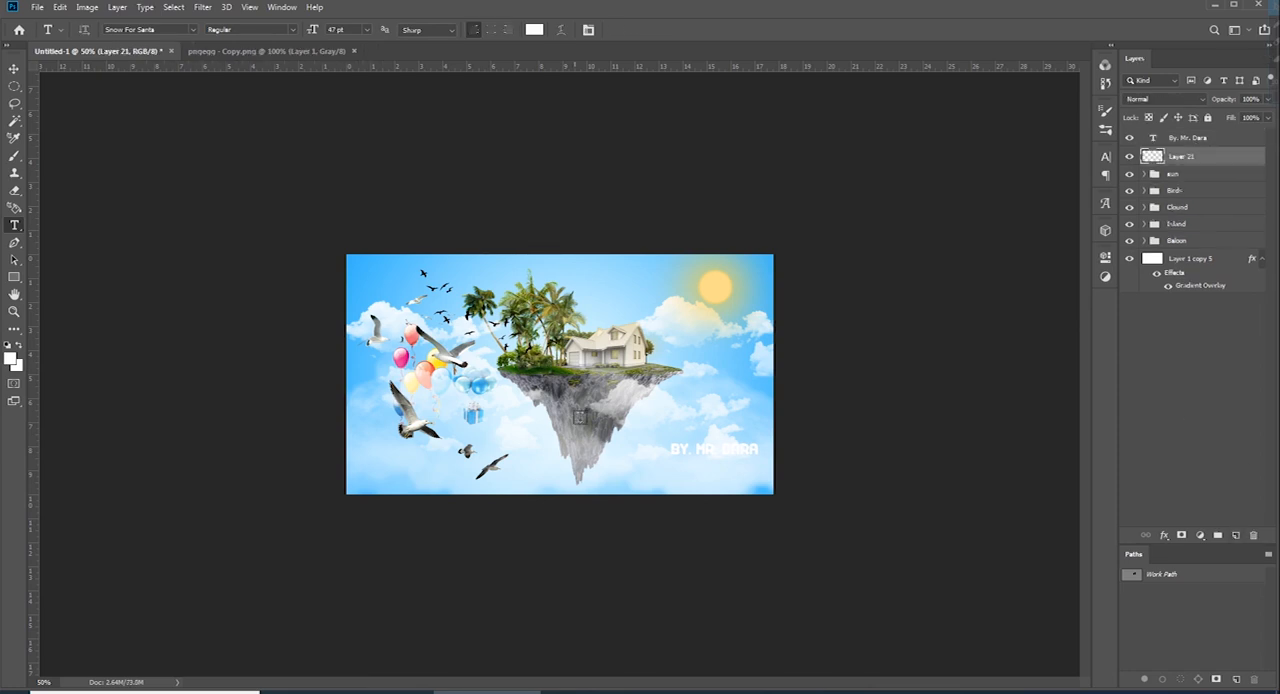
key(b)
click(1105, 129)
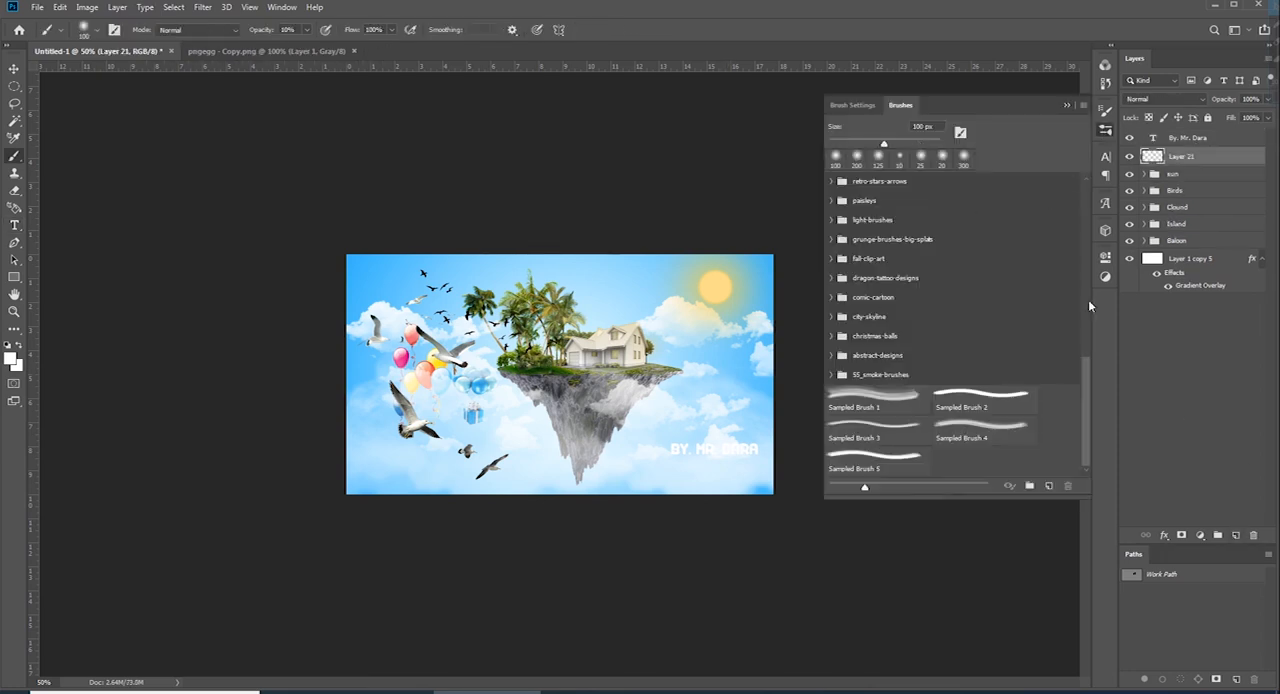
scroll(1085, 325, up, 5)
click(877, 318)
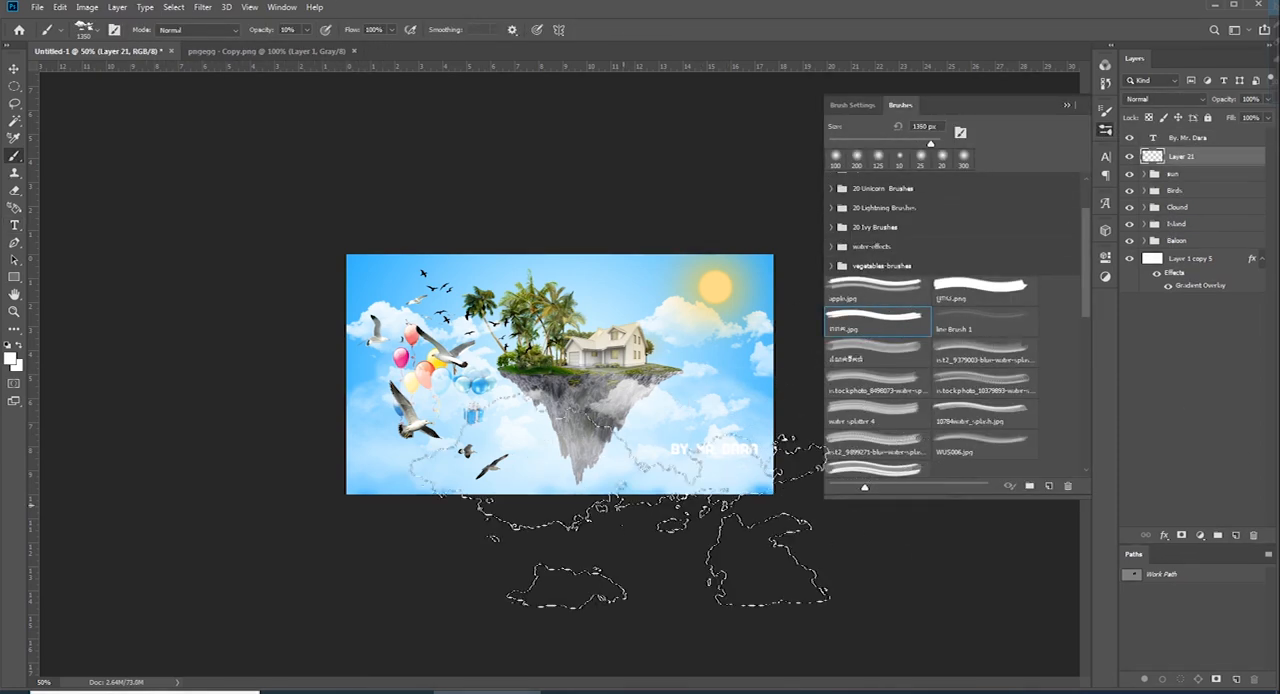
Stamp white clouds on Layer 21 at the right of the image with the brush at 1100 px and 100% opacity
key(bracketleft)
key(bracketleft)
key(bracketleft)
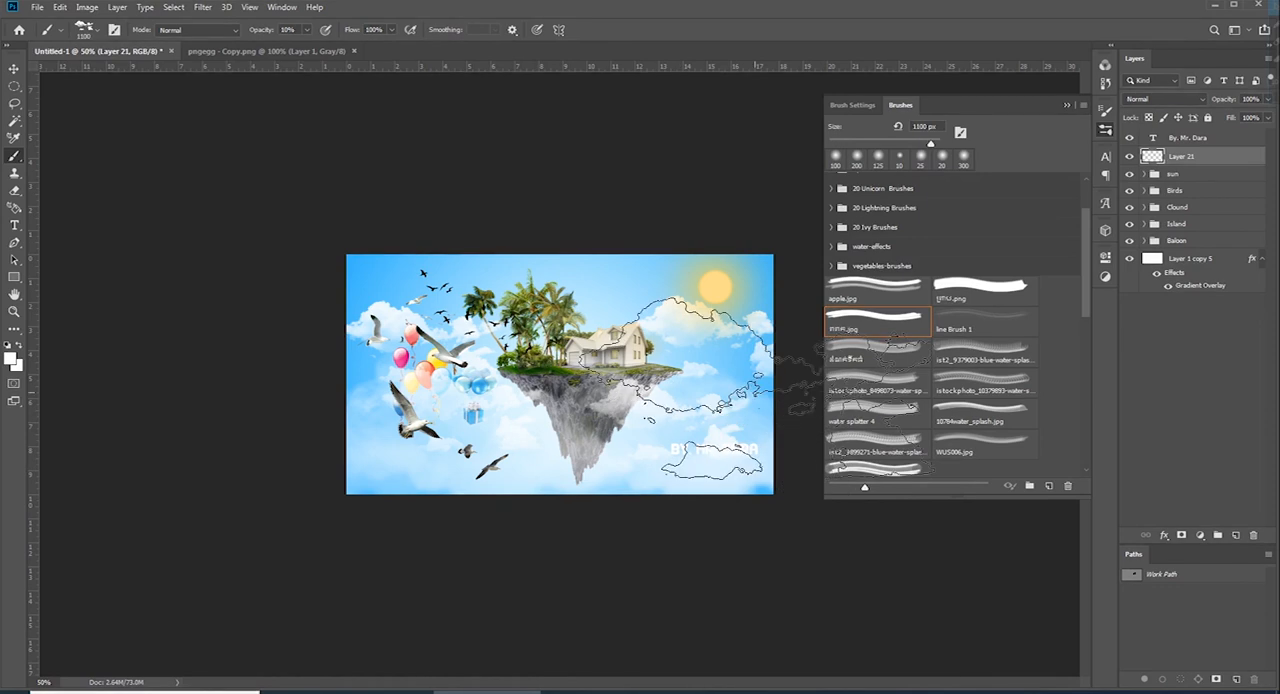
click(758, 388)
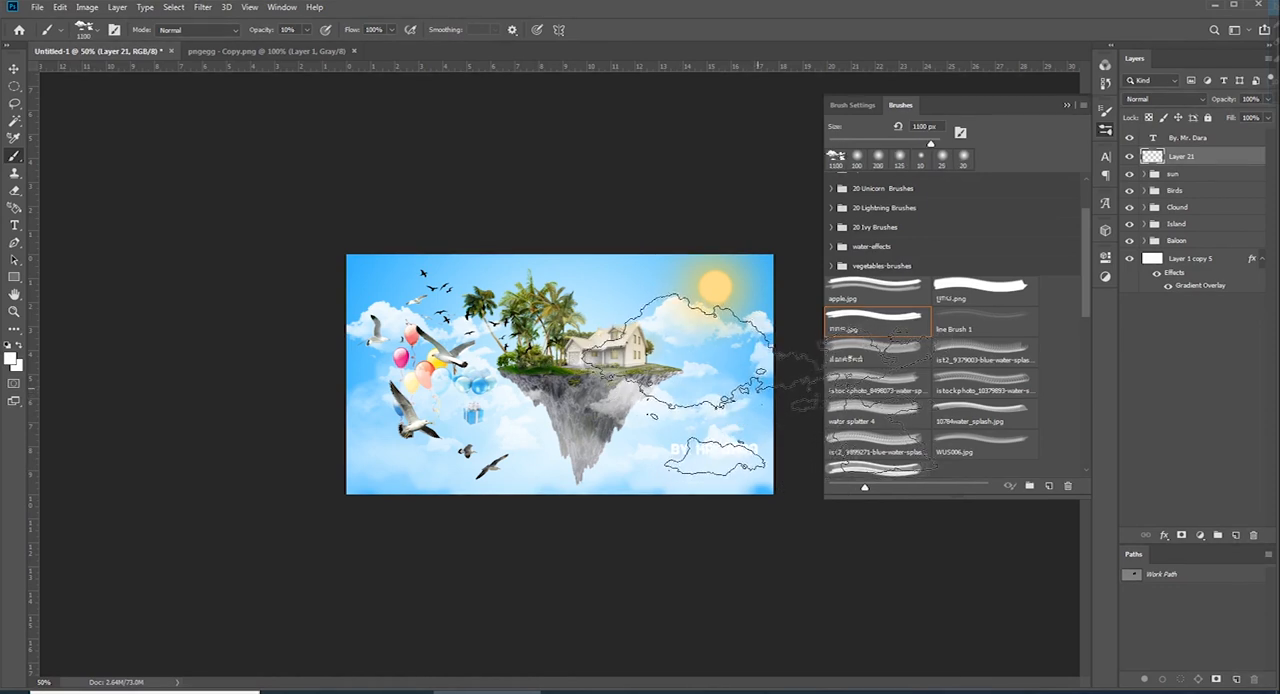
key(ctrl+minus)
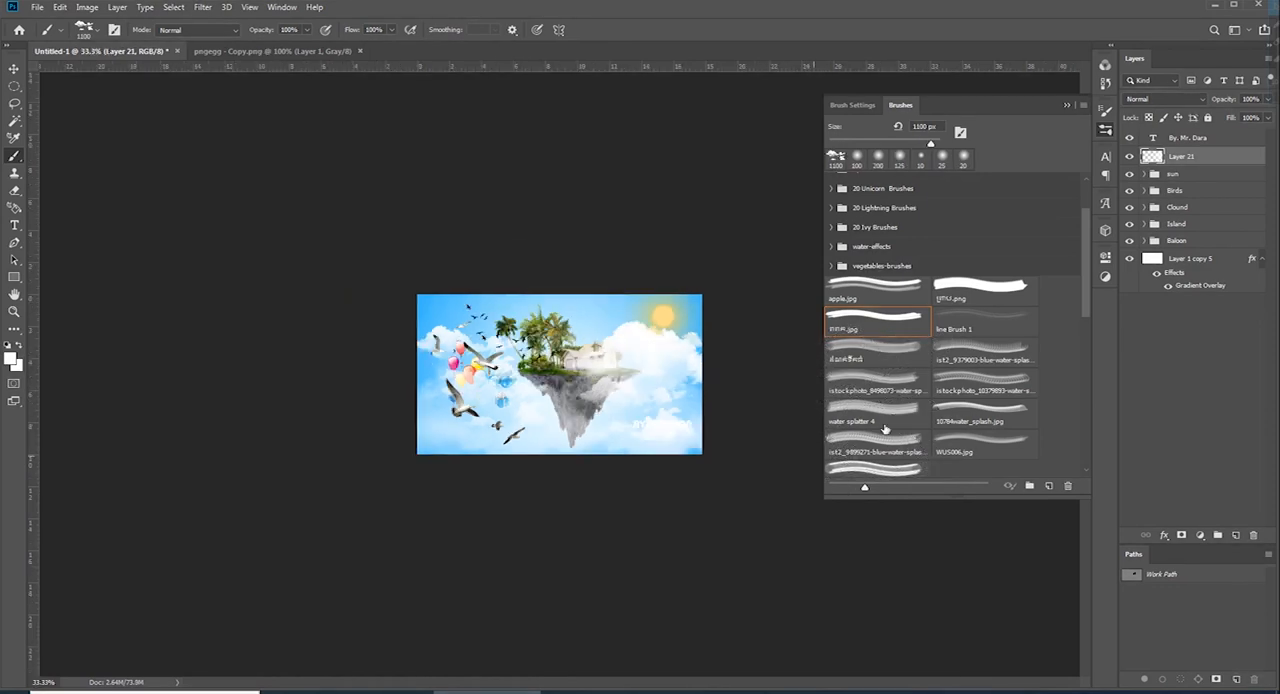
Isolate Layer 21, remove its large upper cloud with a lasso selection and show all the layers again
alt+click(1129, 156)
key(l)
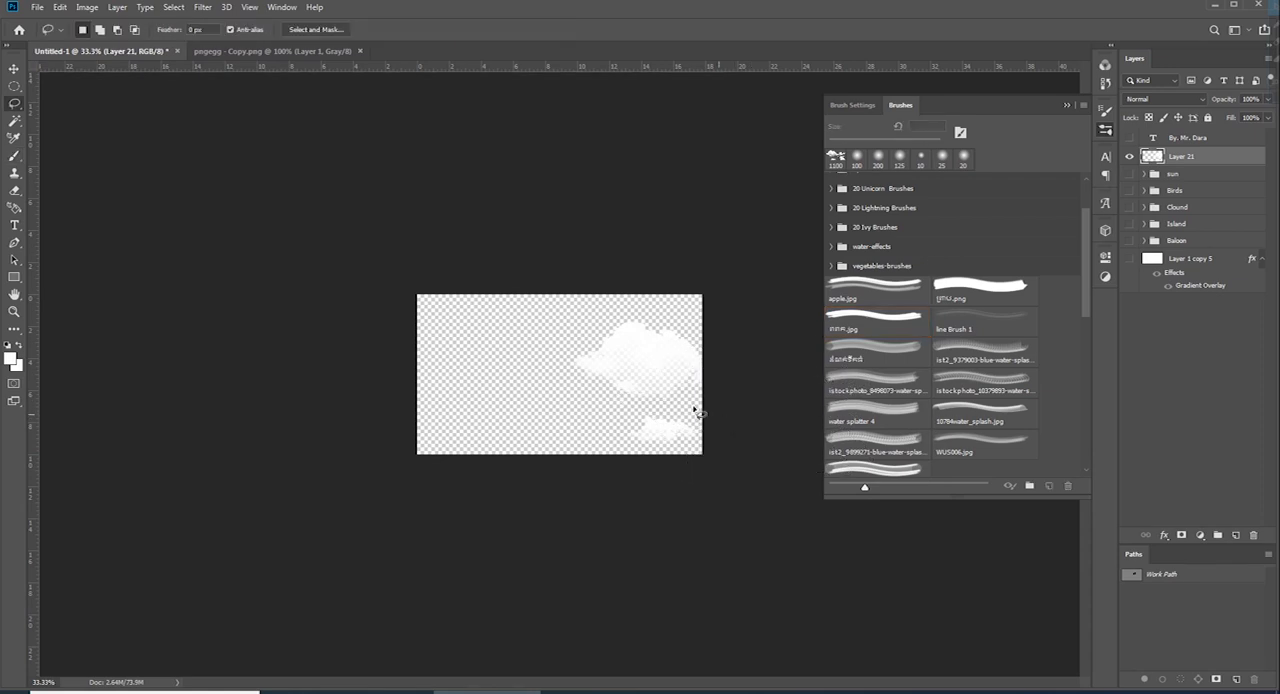
alt+click(1129, 156)
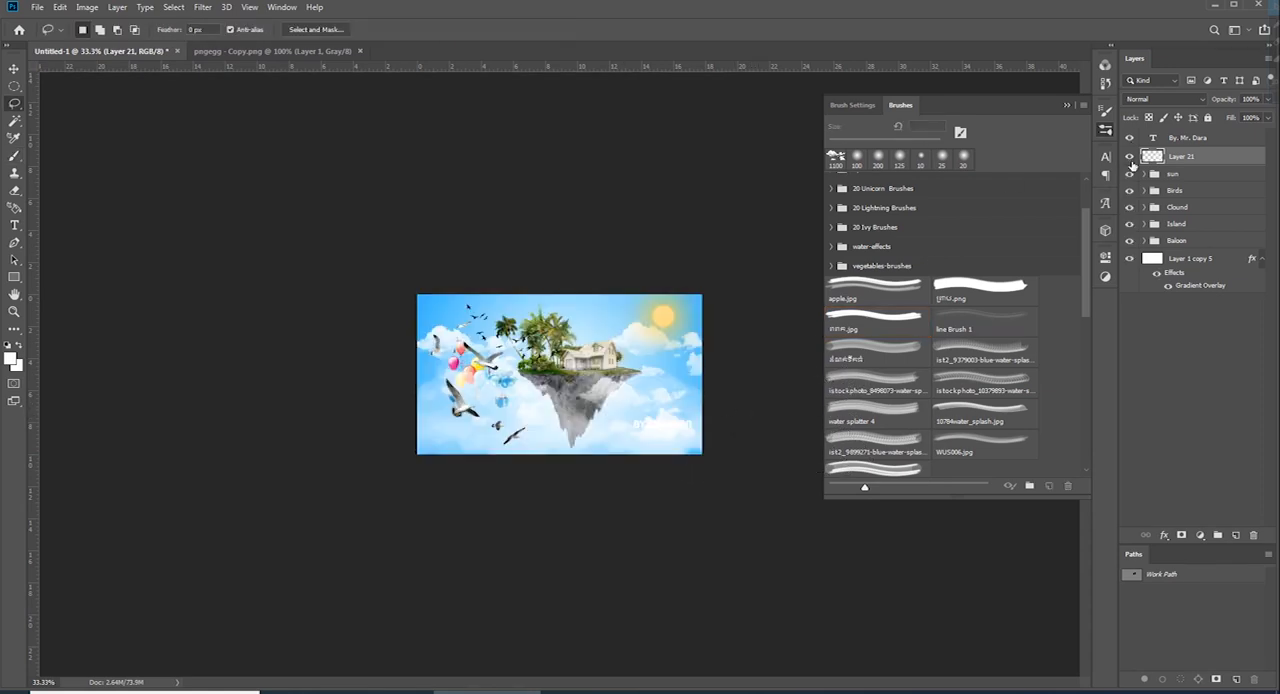
Compare the credit text with and without the small cloud behind it and hide Layer 21
key(ctrl+plus)
key(ctrl+plus)
ctrl+click(694, 482)
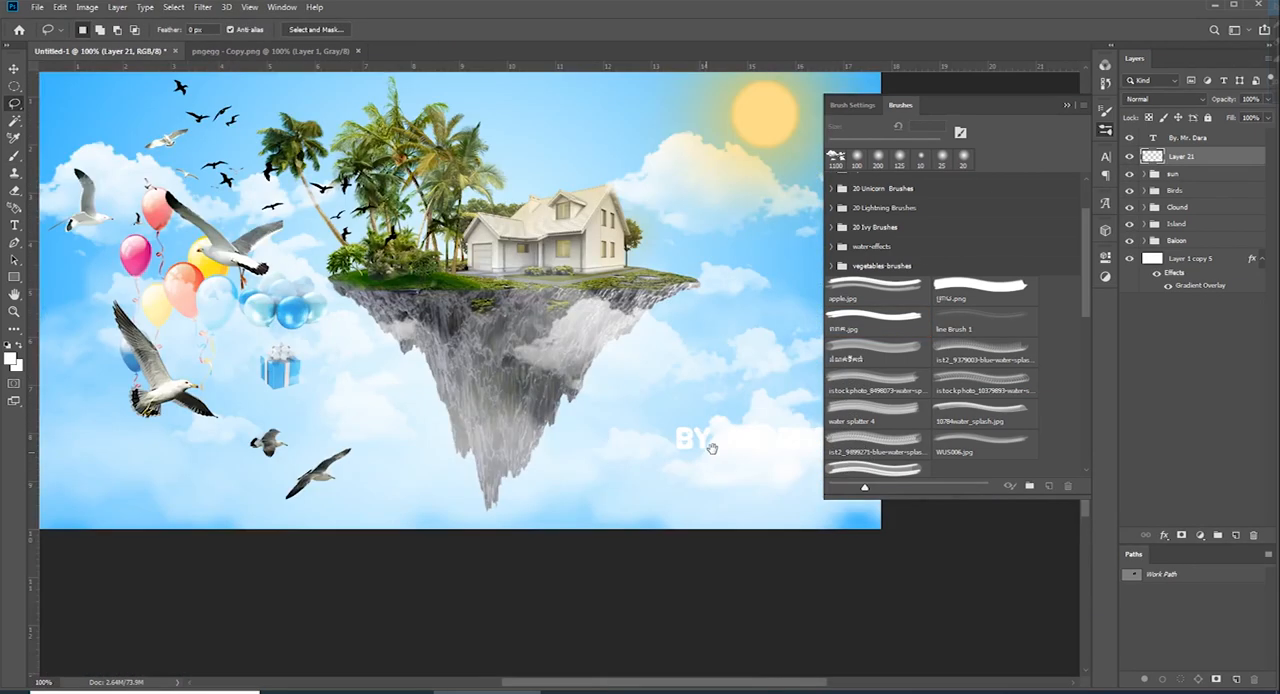
ctrl+click(711, 443)
drag(711, 443, 368, 373)
click(1132, 141)
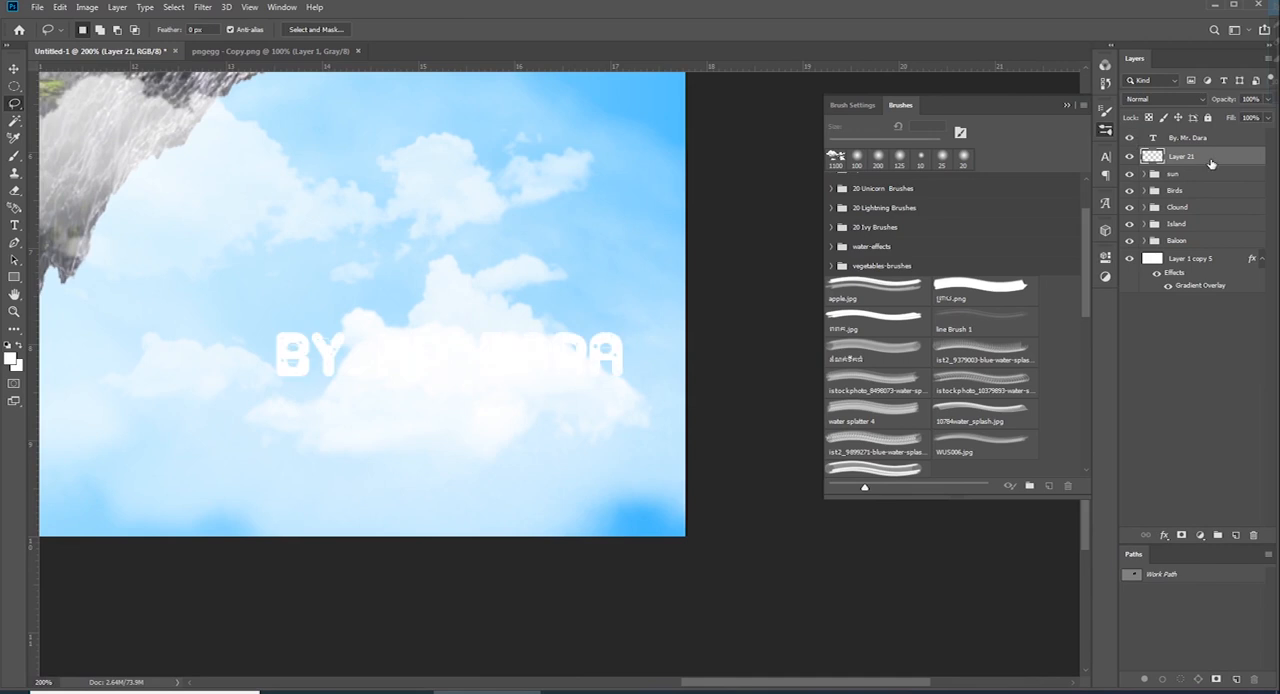
click(1129, 156)
click(1129, 156)
click(1129, 156)
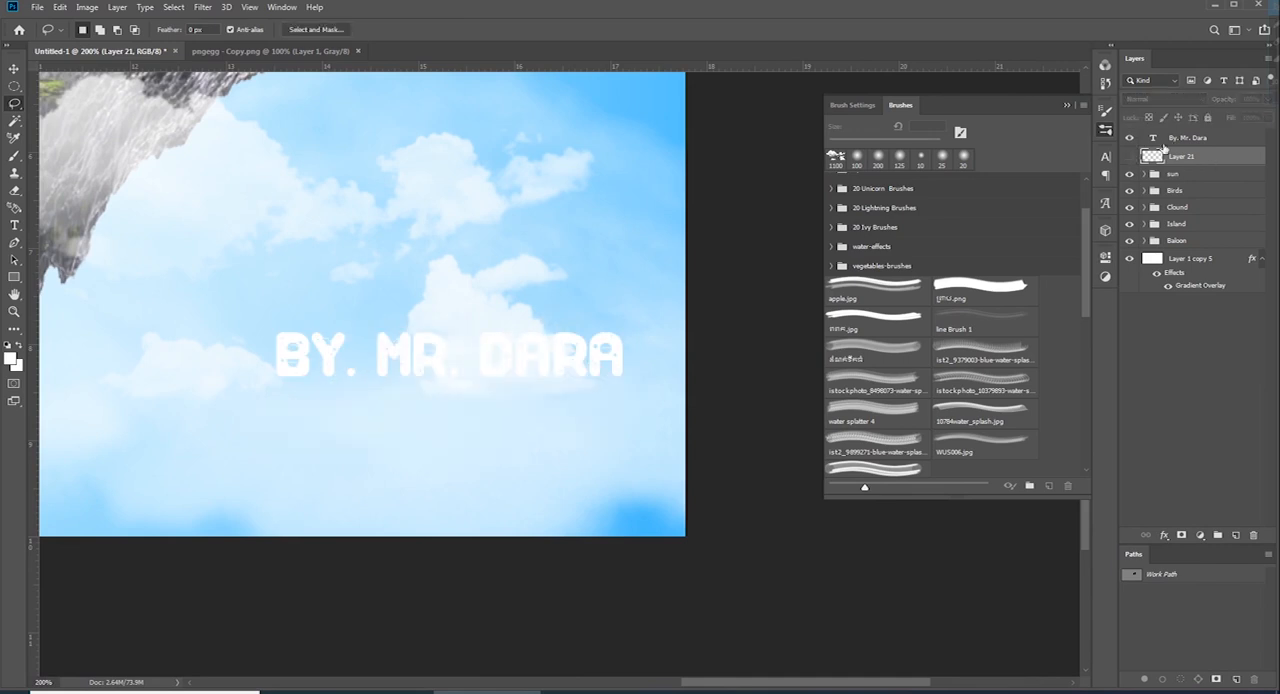
Add a black drop shadow to the credit text with 100% opacity, 2 px distance and 4 px size
click(1190, 138)
click(1164, 535)
click(1197, 671)
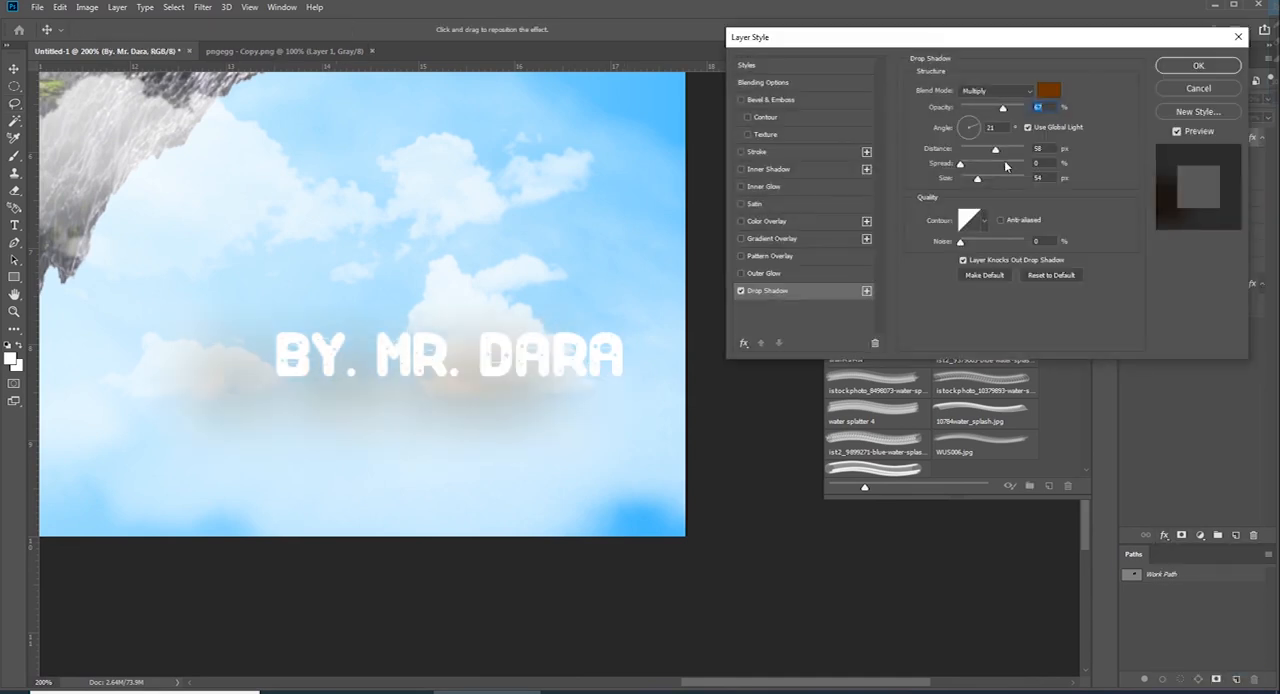
click(1000, 298)
click(1152, 124)
drag(1004, 108, 964, 181)
key(ctrl+minus)
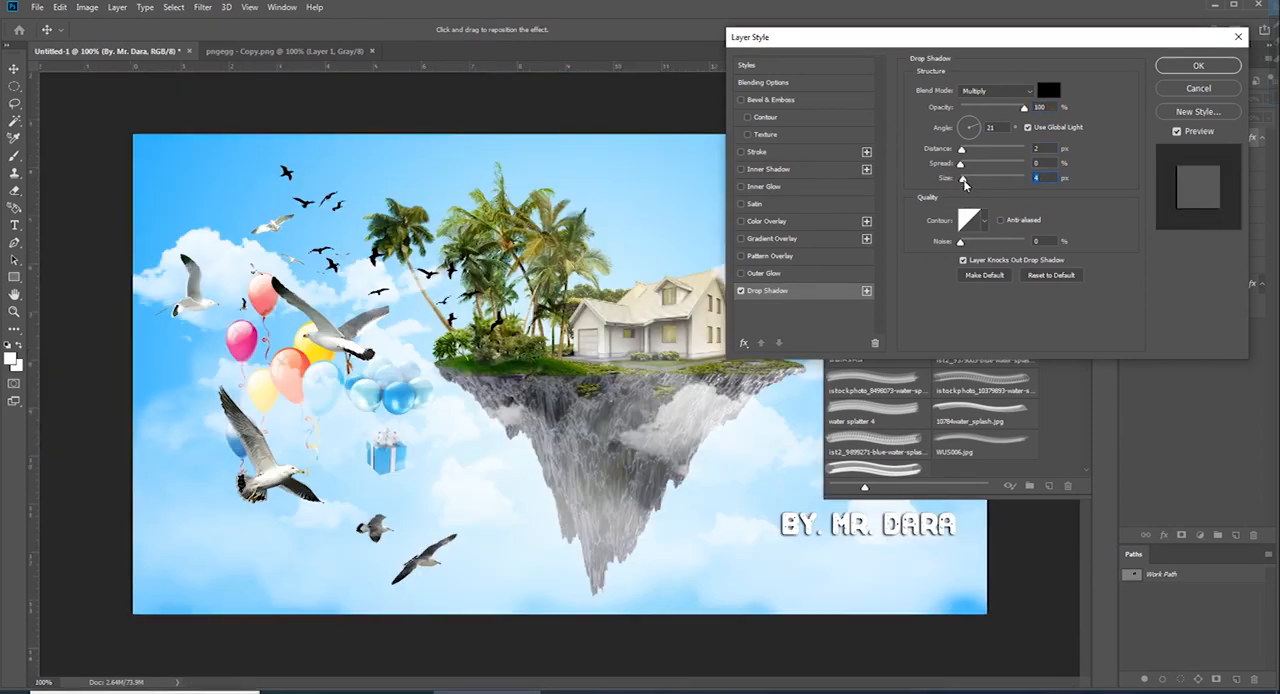
click(1198, 65)
Show Layer 21, flip its cloud vertically and place it just below the credit text
key(ctrl+minus)
key(ctrl+plus)
key(ctrl+plus)
drag(752, 448, 232, 271)
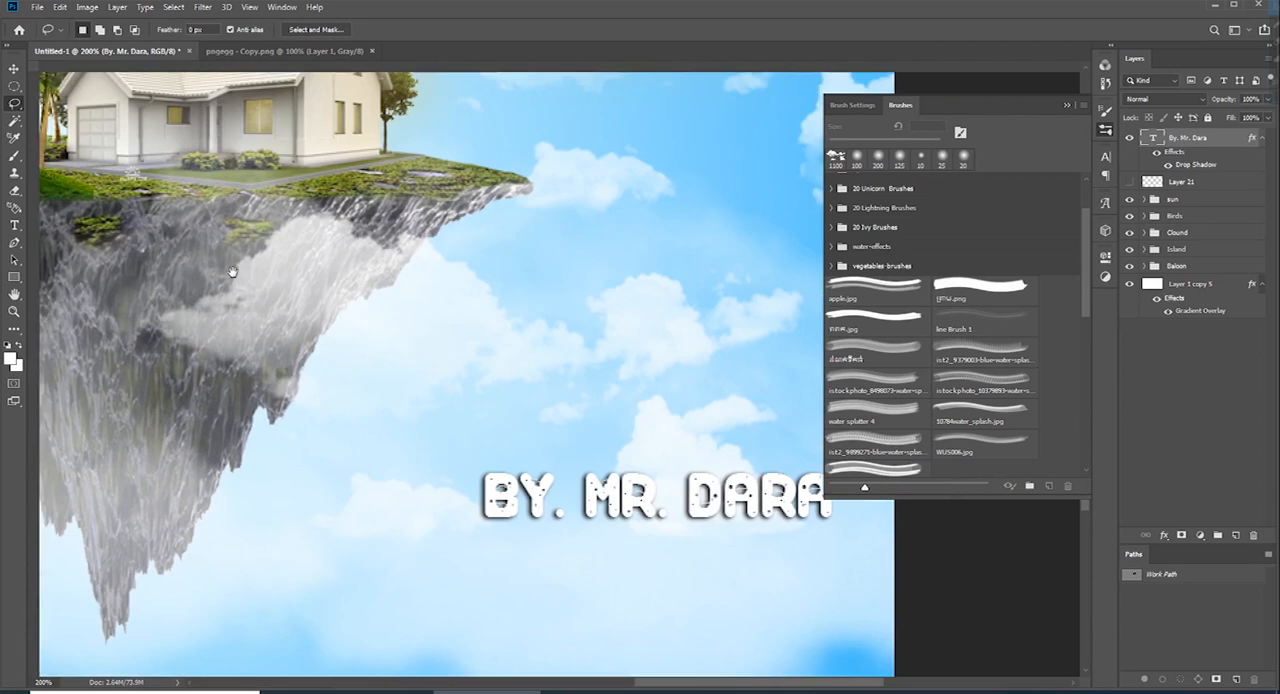
click(1165, 182)
key(ctrl+minus)
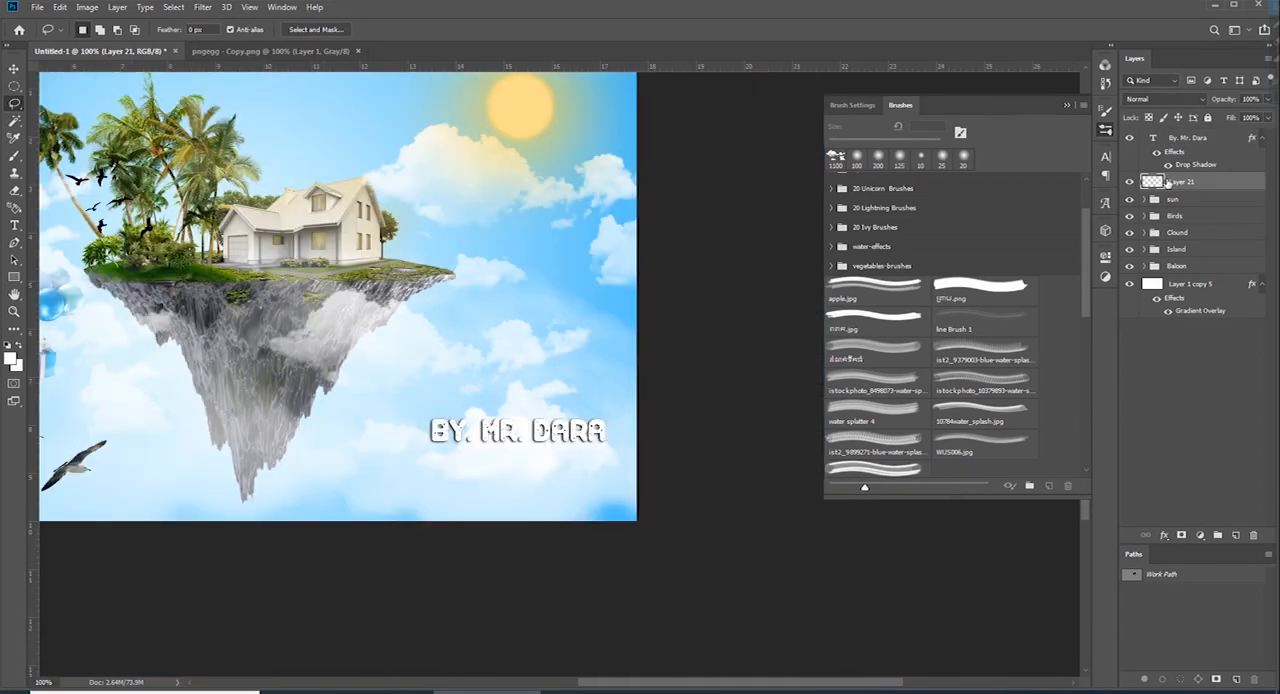
key(ctrl+t)
right_click(537, 465)
click(590, 643)
drag(523, 480, 543, 466)
key(Return)
key(l)
Add a black drop shadow to the Layer 21 cloud with 100% opacity, 2 px distance and 4 px size
click(1164, 535)
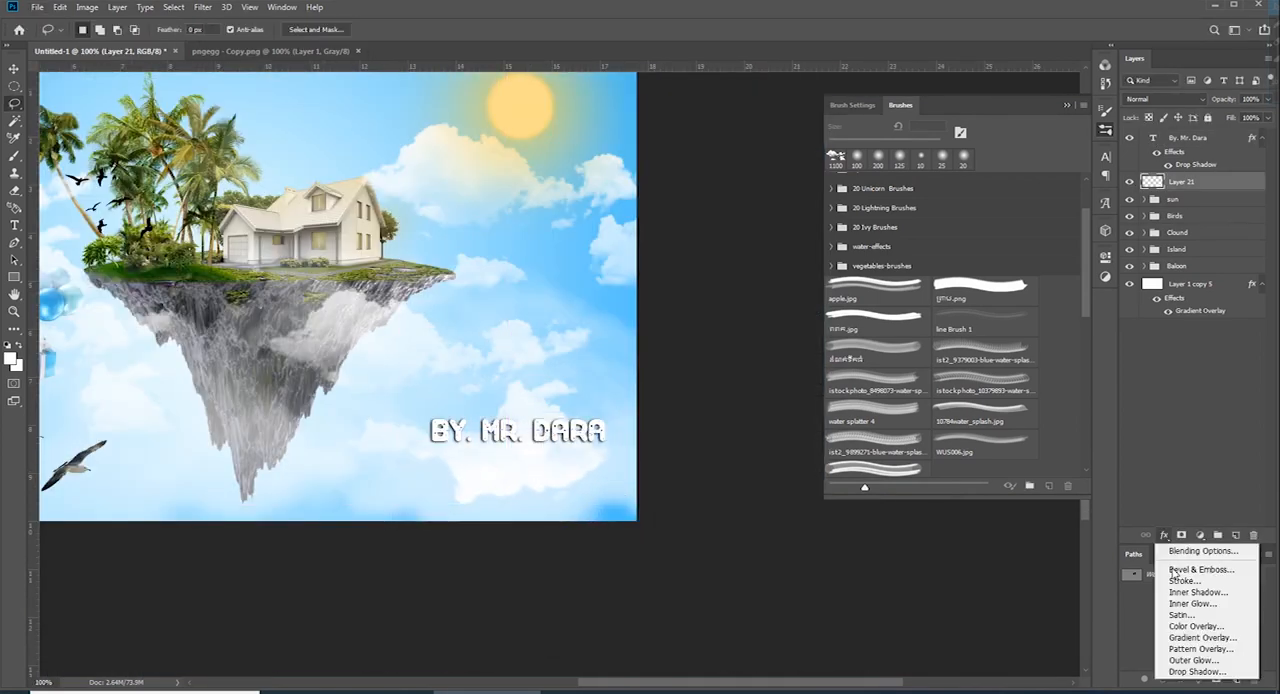
click(1188, 676)
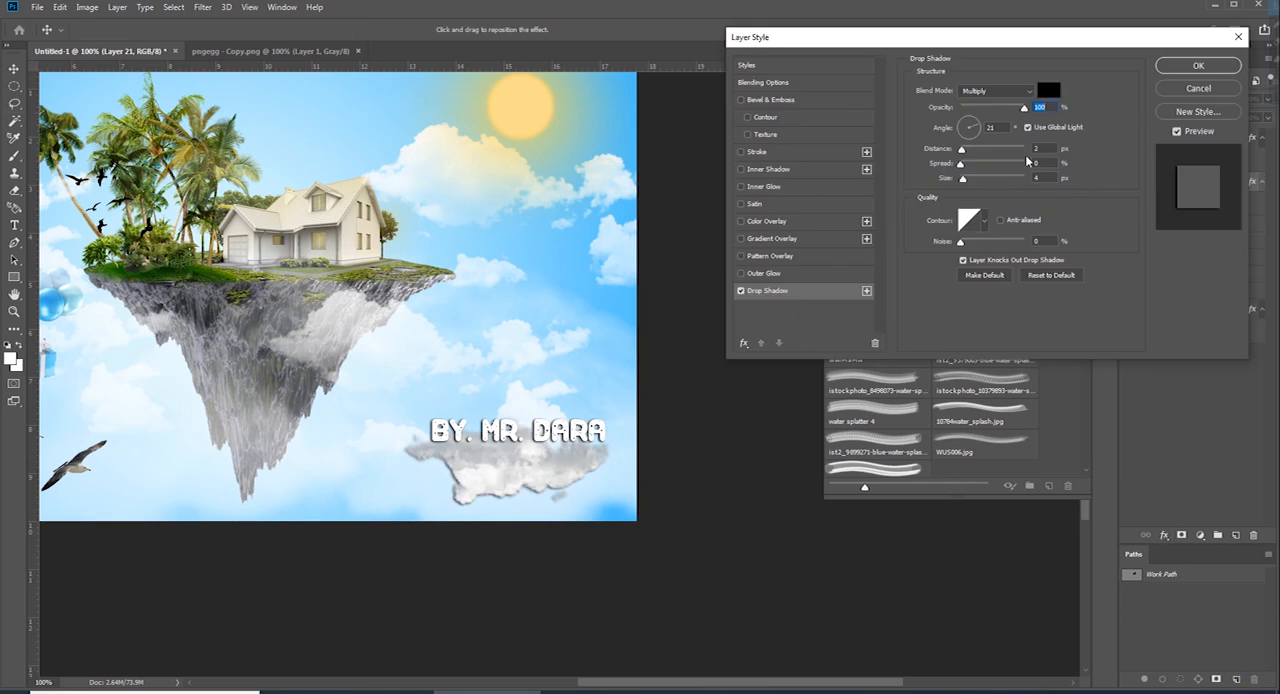
scroll(609, 443, up, 1)
scroll(614, 443, down, 3)
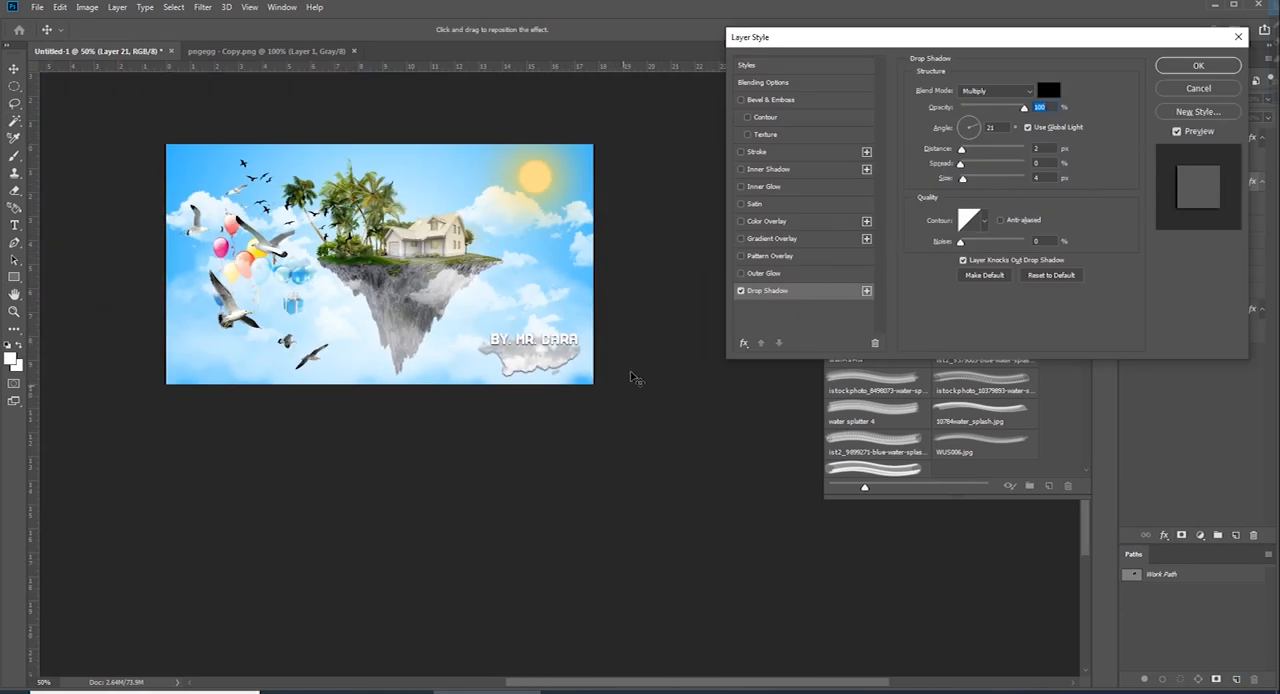
key(Return)
Squash the Layer 21 cloud to about 84% height and move it up behind the credit text
key(ctrl+t)
key(ctrl+1)
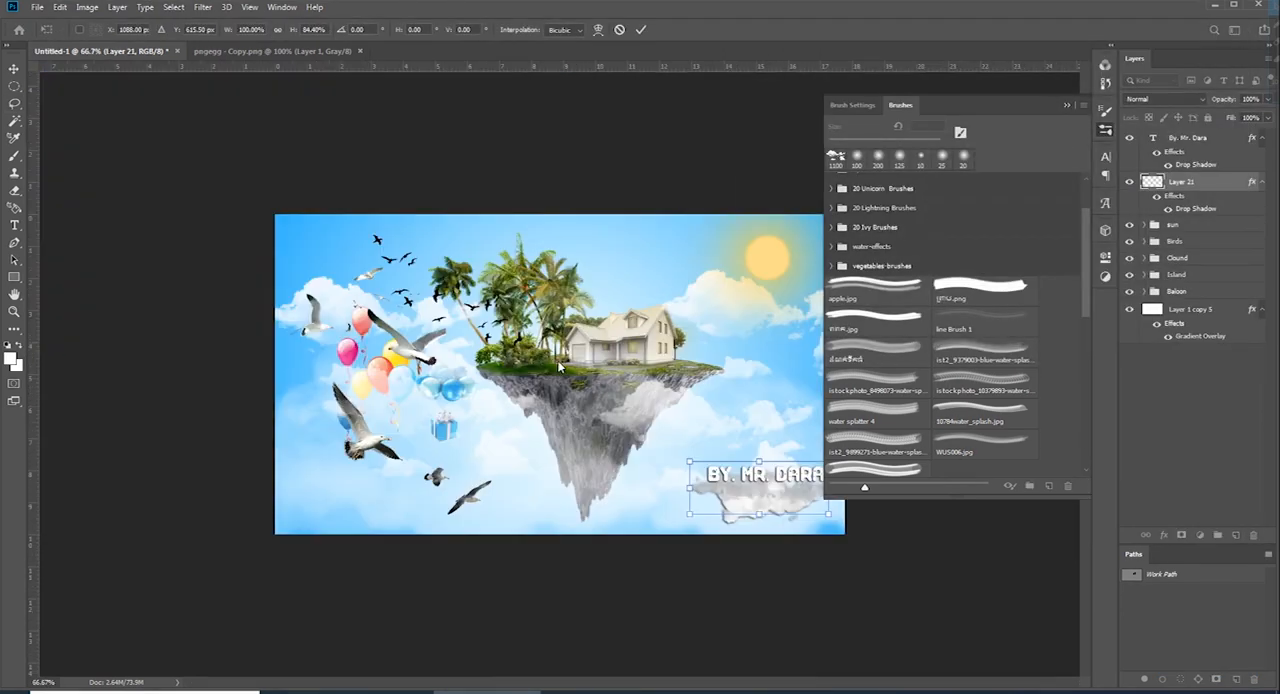
ctrl+click(863, 543)
drag(863, 543, 348, 392)
mouse_move(350, 392)
mouse_down()
mouse_move(356, 352)
mouse_move(362, 376)
mouse_up()
key(Return)
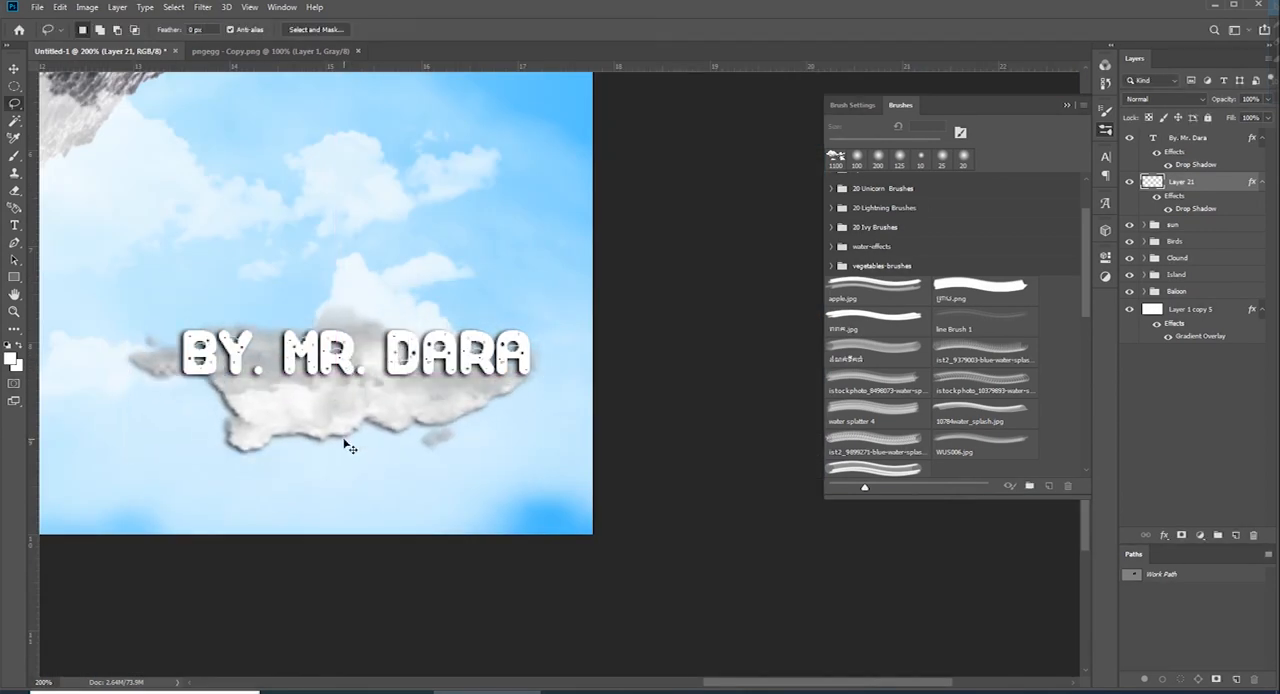
Add the date text "17.Jan.2023" in Snow For Santa at 47 pt over the cloud, below the credit text
alt+click(350, 445)
alt+click(697, 578)
ctrl+click(740, 520)
ctrl+click(863, 567)
drag(863, 567, 477, 447)
key(t)
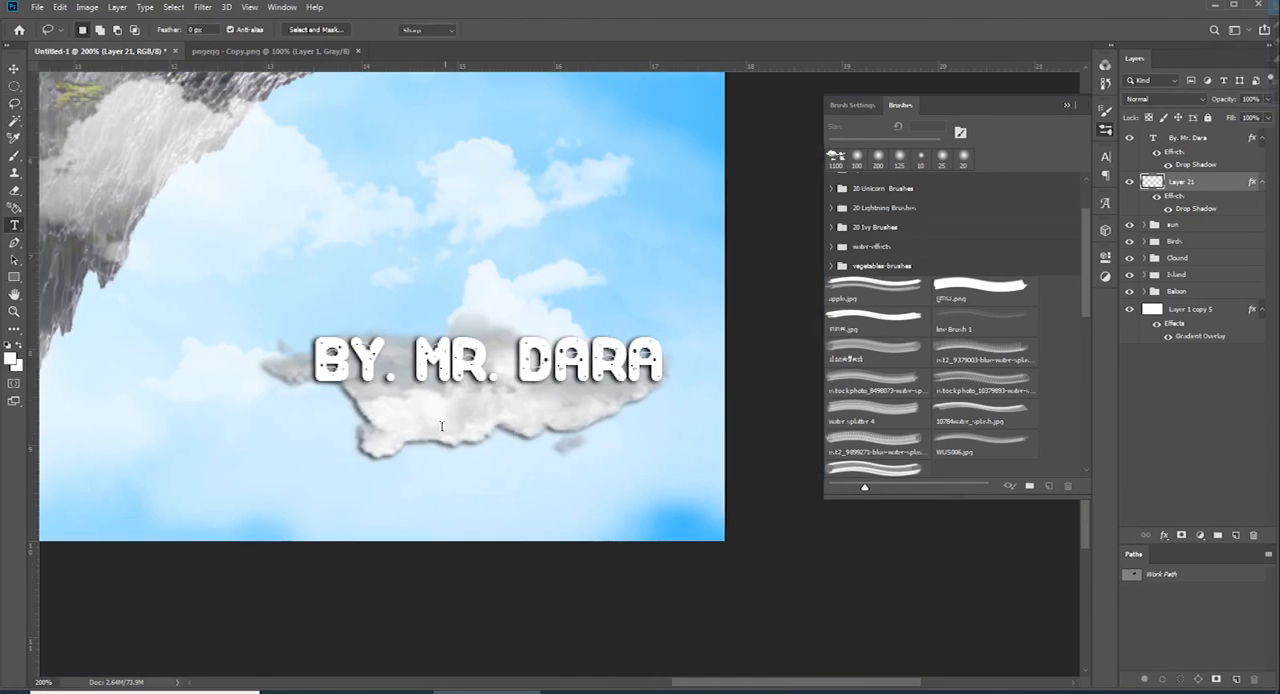
click(443, 429)
text(1)
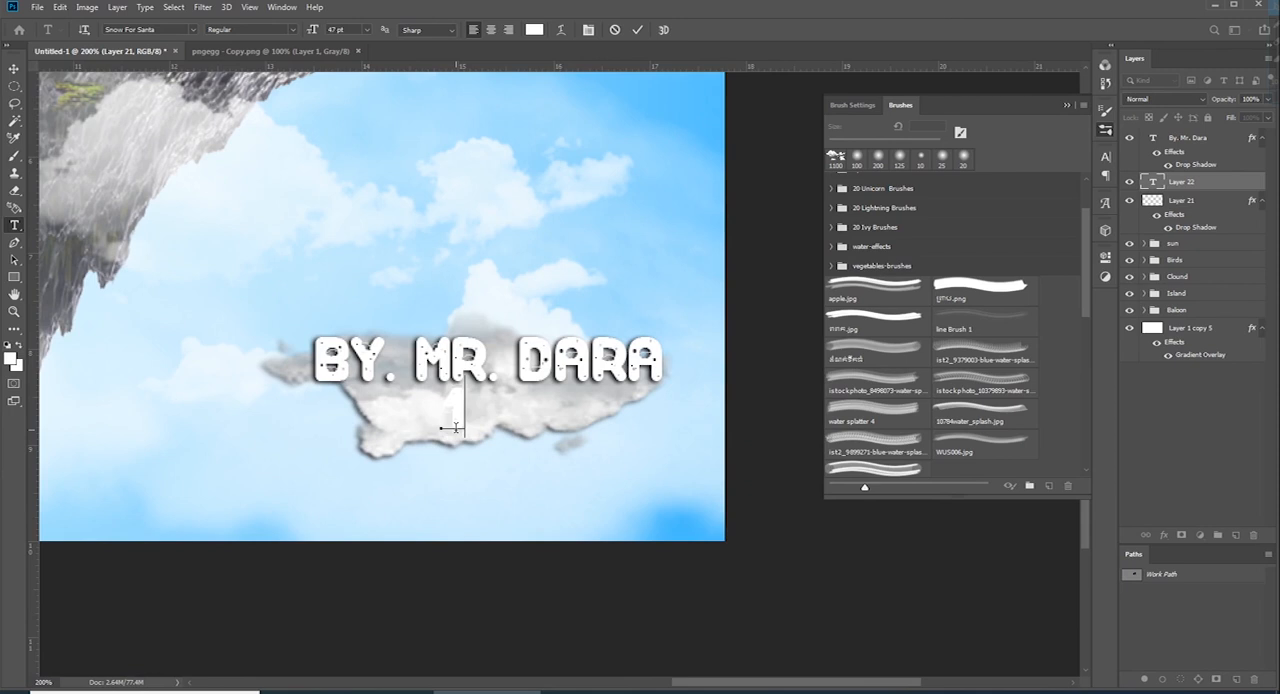
text(7.JAN)
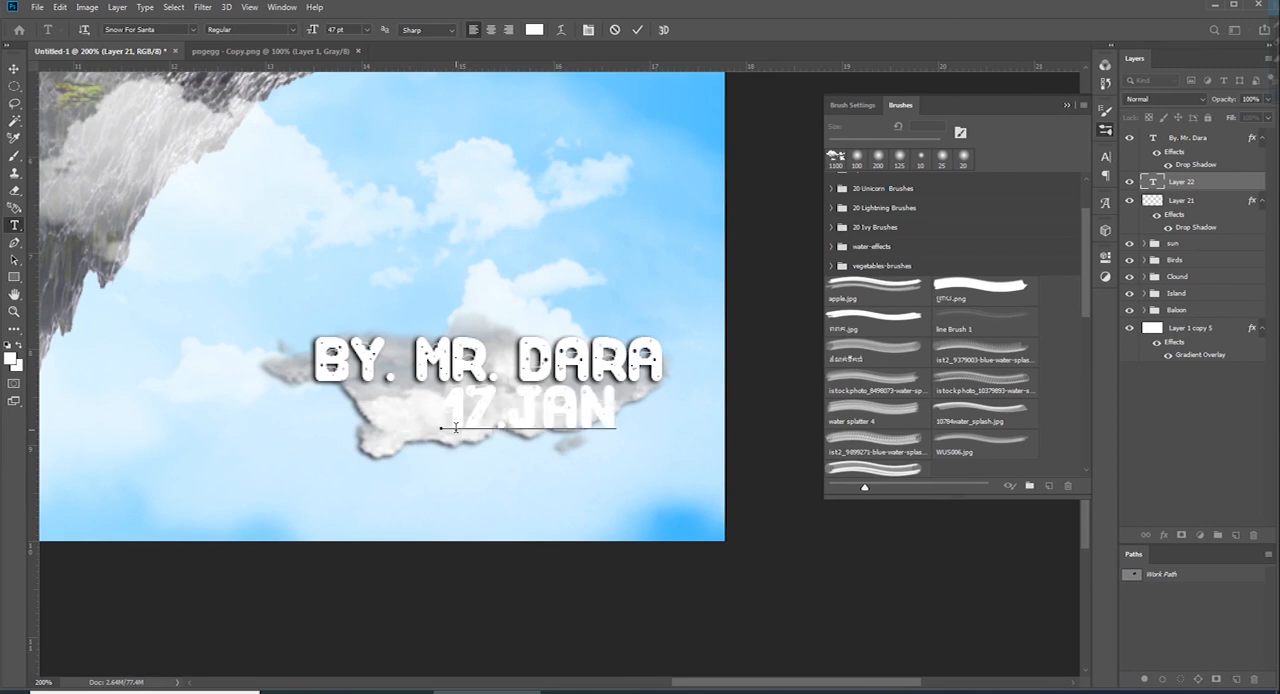
text(.2023)
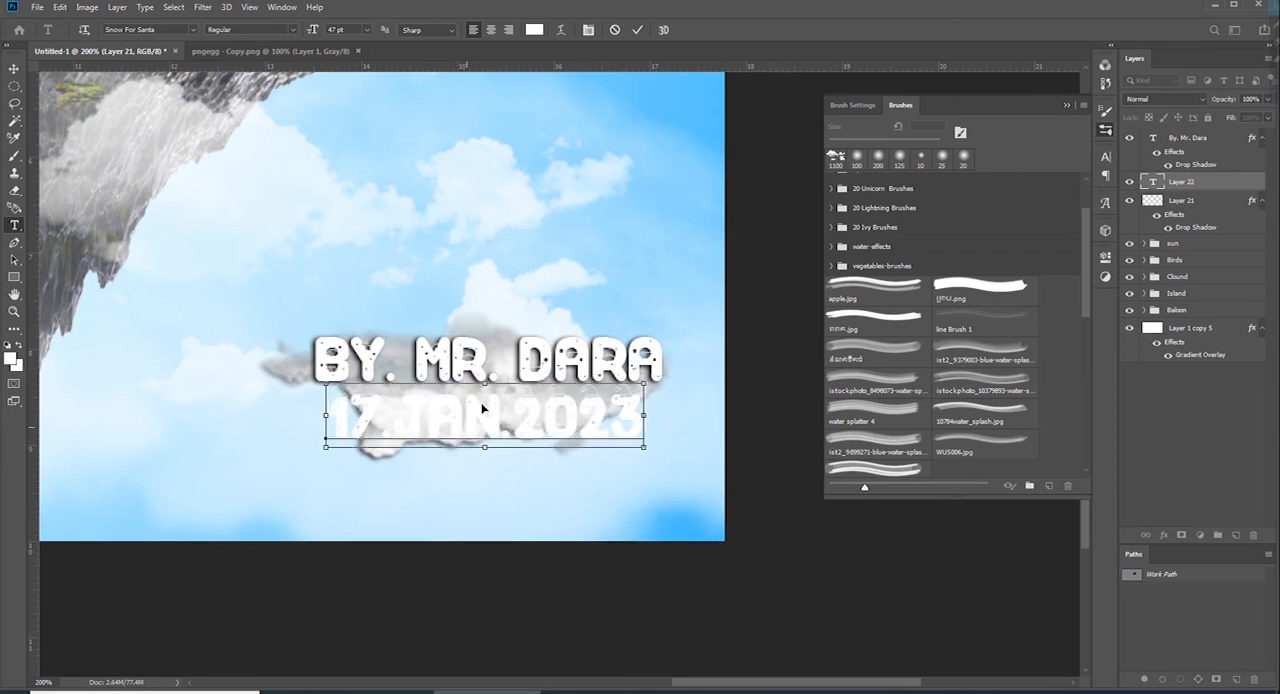
click(598, 457)
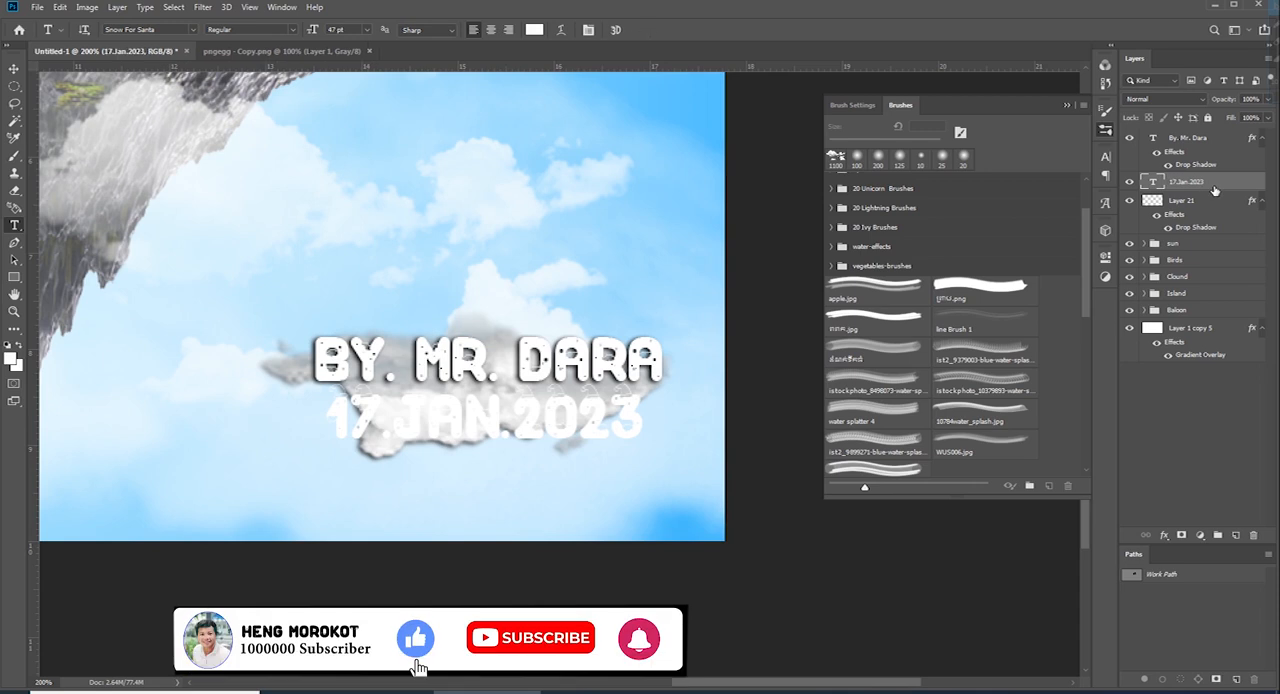
Scale the date text down to about 20.16 pt and align it under the end of the credit text
key(ctrl+t)
drag(485, 383, 601, 416)
key(Return)
Apply a drop shadow to the date text layer
click(1163, 535)
click(1185, 678)
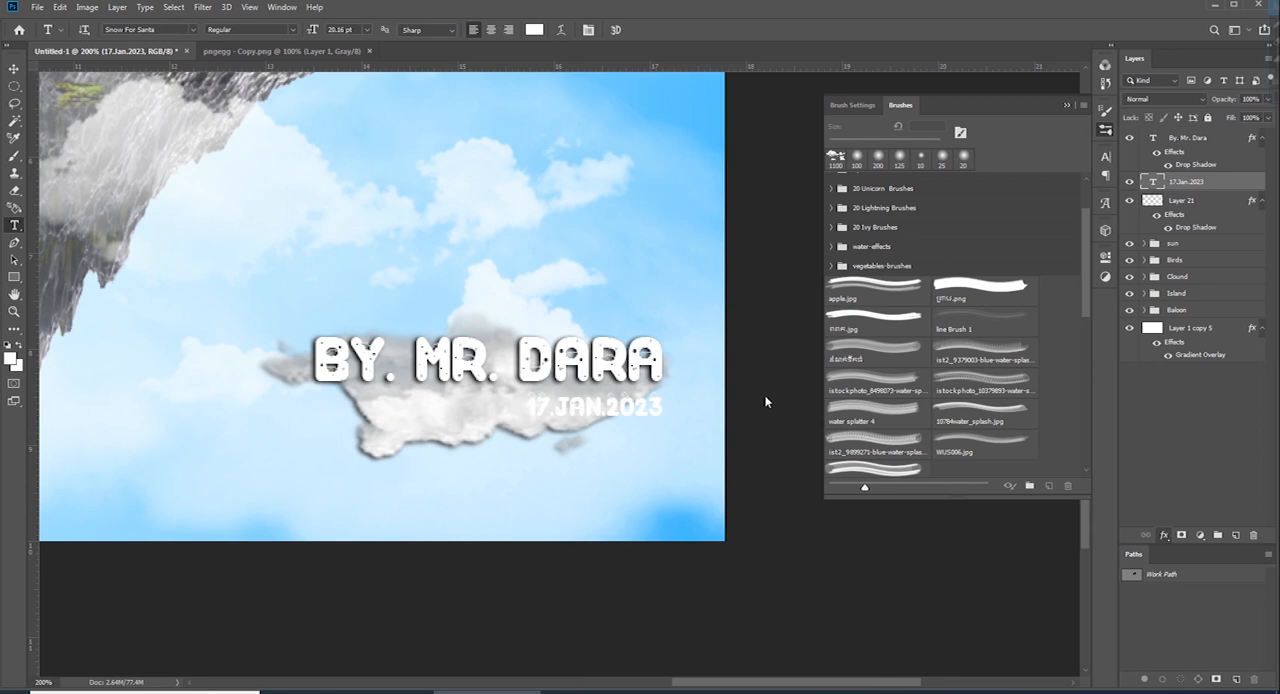
key(Return)
key(ctrl+minus)
key(ctrl+minus)
key(ctrl+minus)
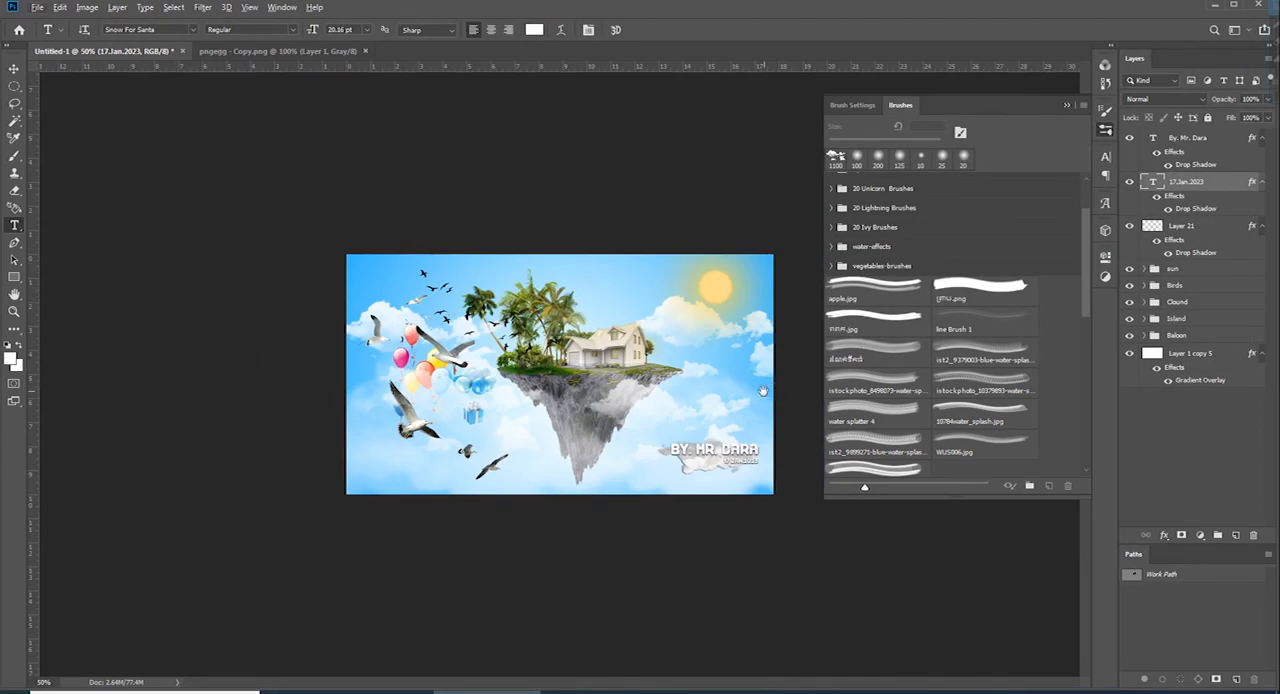
Collapse the effects lists of the credit text and Layer 21 and hide the brush presets
click(1262, 138)
click(1261, 201)
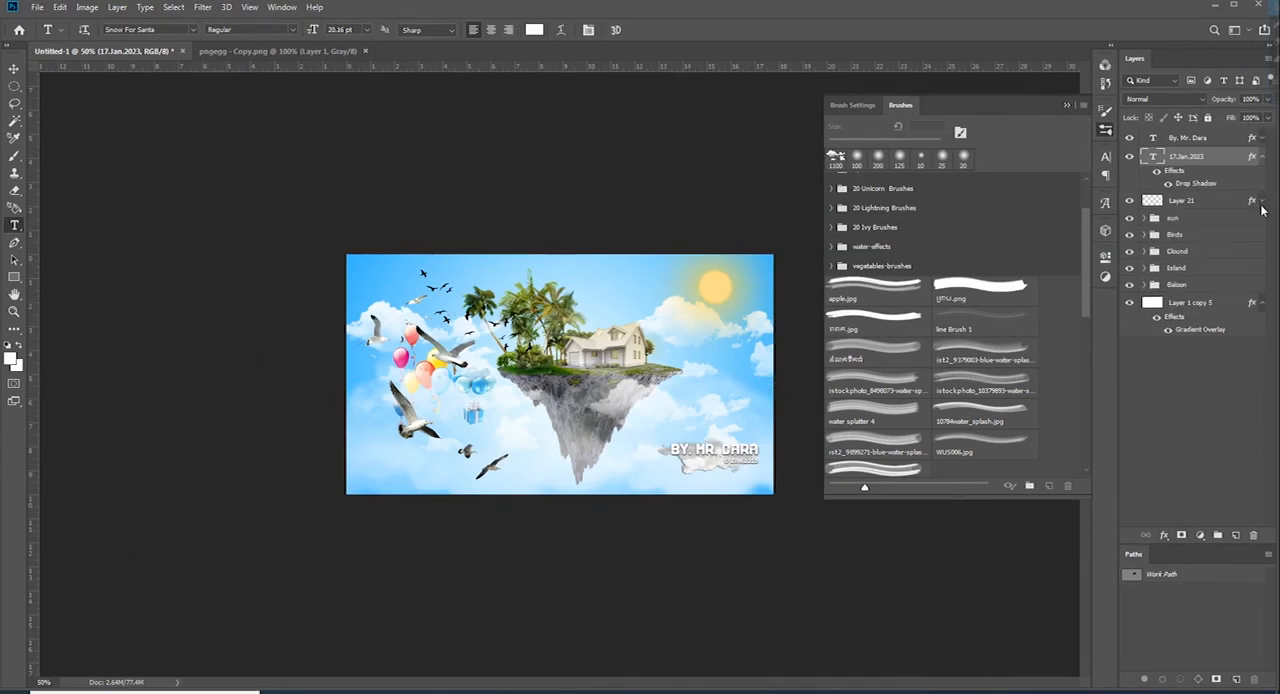
click(1106, 131)
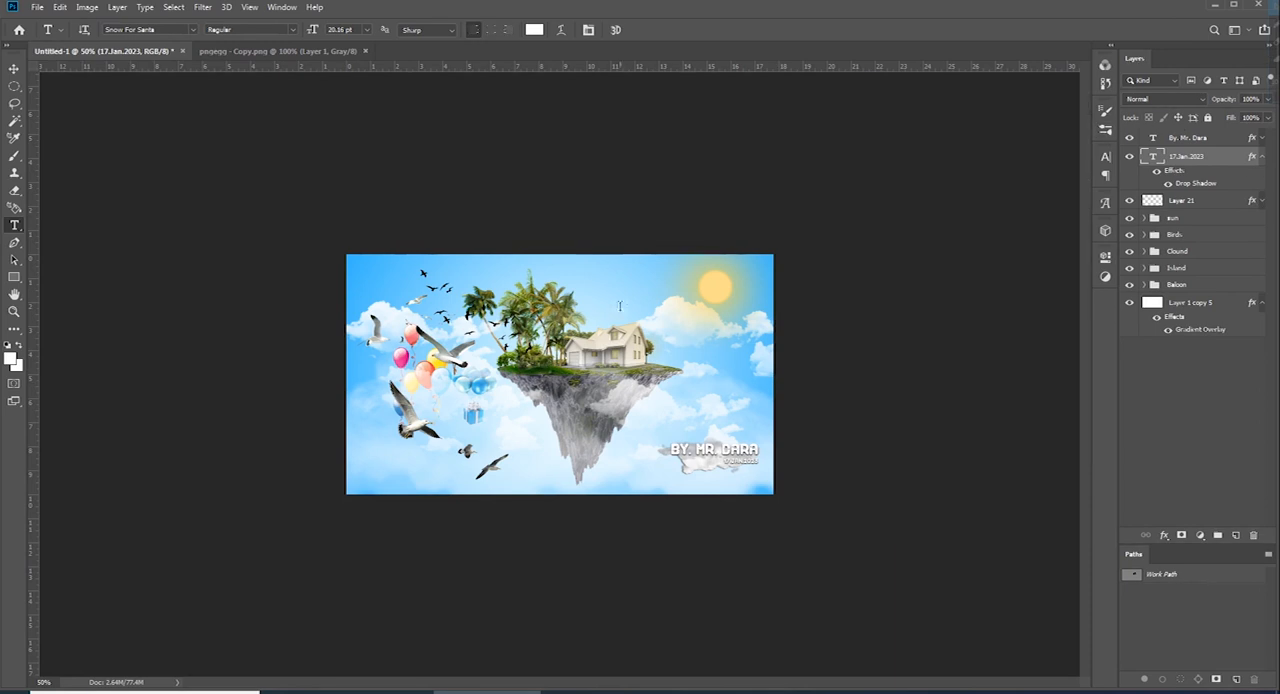